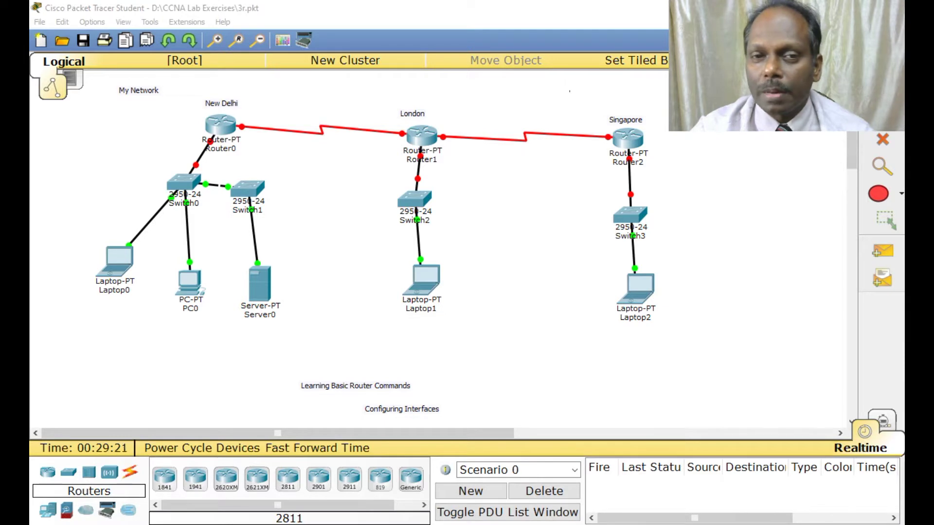
Step: Add the notes LAN A, LAN B and LAN C beside the New Delhi, London and Singapore router-to-switch links
{"action": "left_click", "coordinate": [122, 150]}
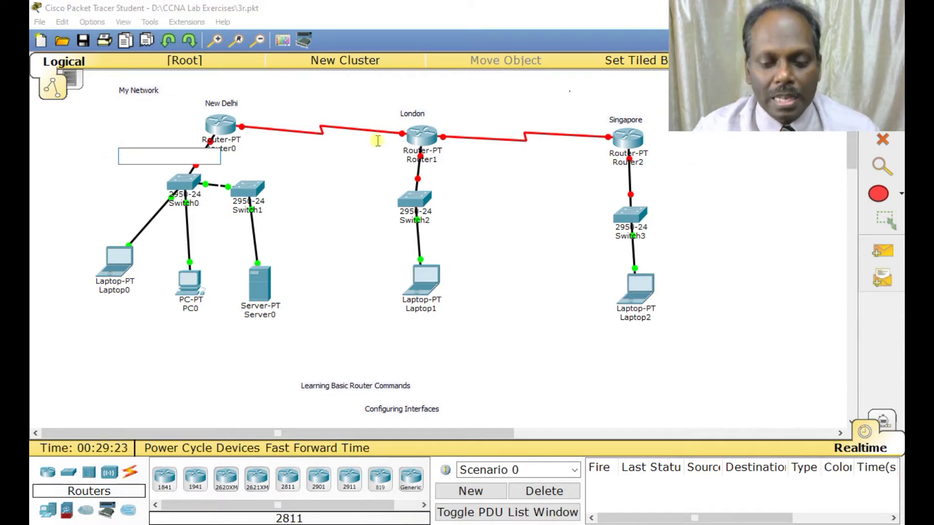
{"action": "type", "text": "LAN A"}
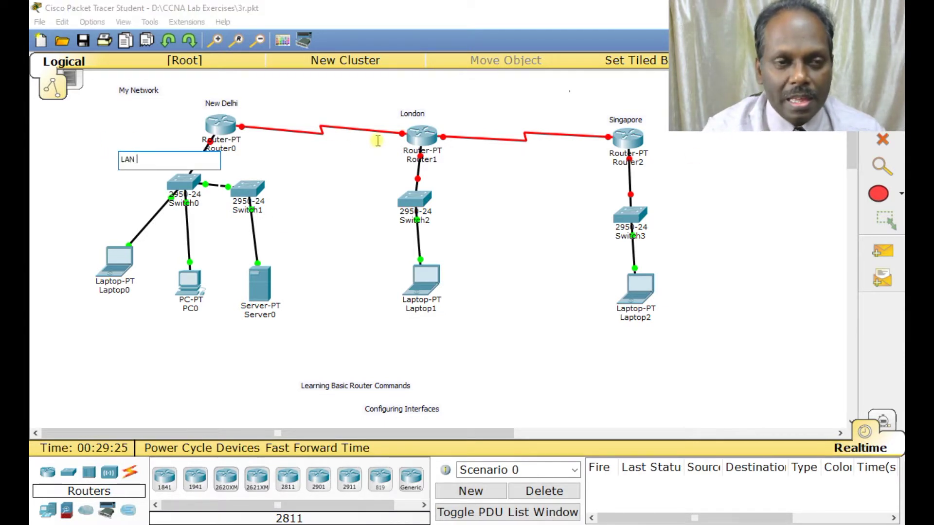
{"action": "left_click", "coordinate": [439, 176]}
{"action": "type", "text": "LAN B"}
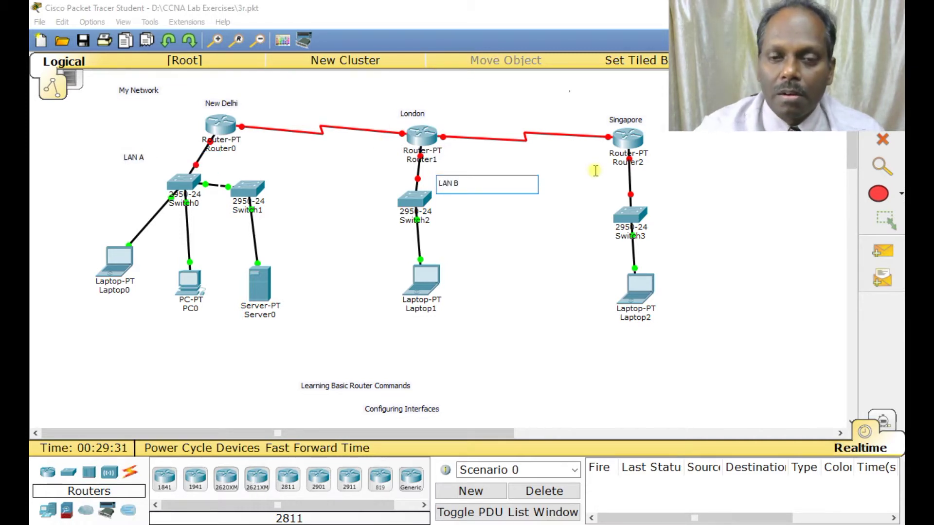
{"action": "left_click", "coordinate": [644, 173]}
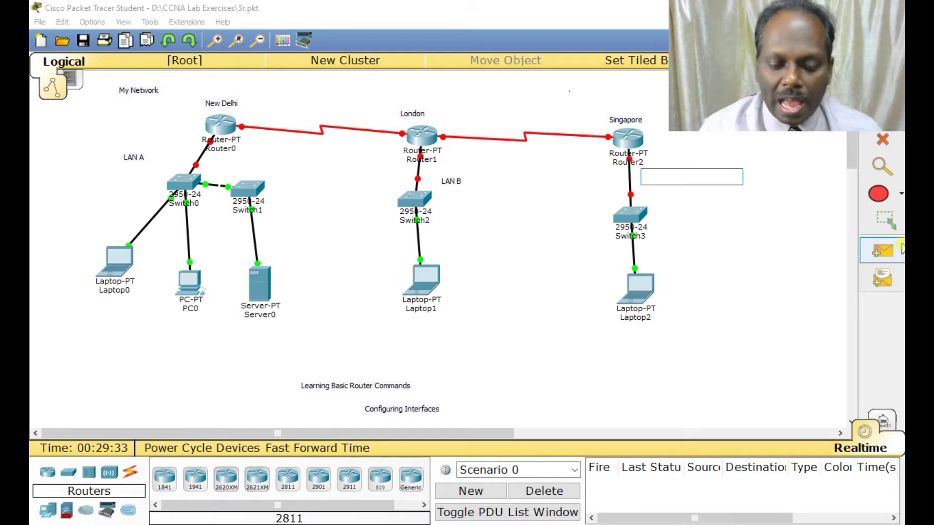
{"action": "type", "text": "LANC"}
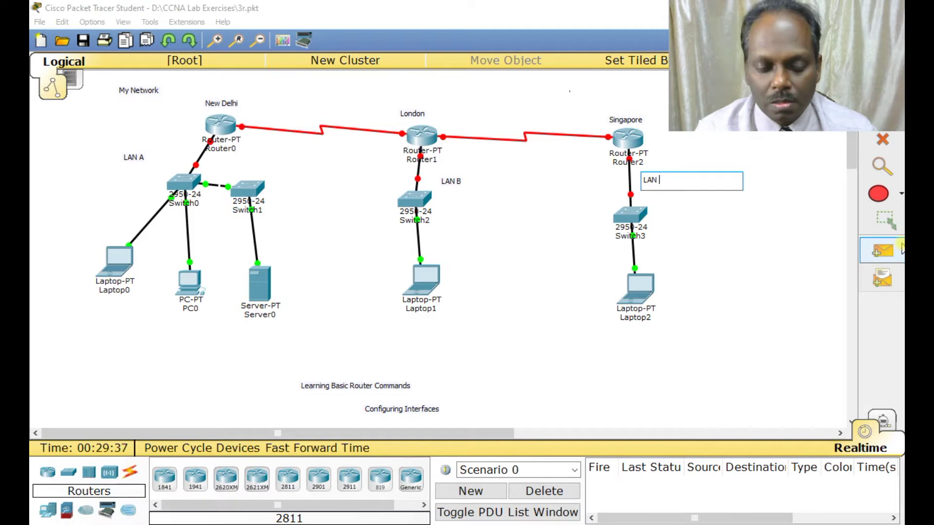
Step: Label the New Delhi–London serial link WAN A and the London–Singapore serial link WAN B
{"action": "left_click", "coordinate": [281, 112]}
{"action": "type", "text": "W"}
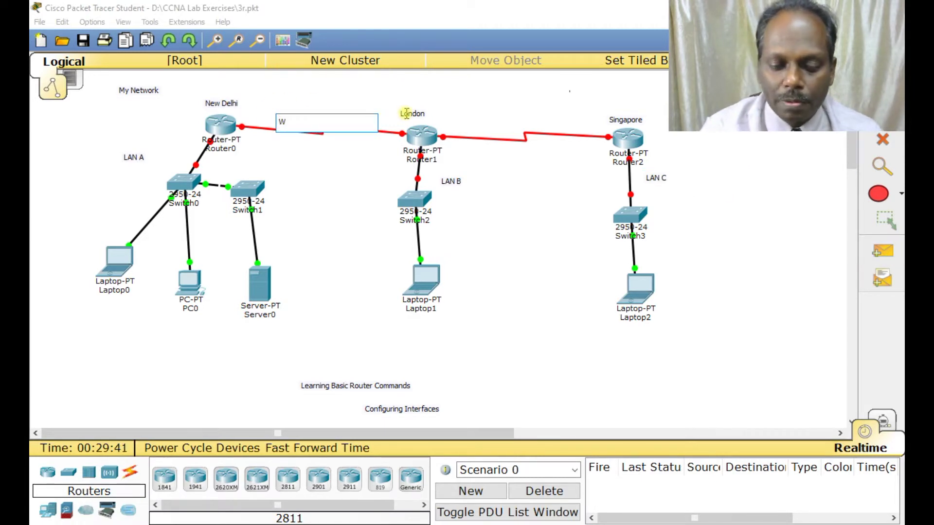
{"action": "type", "text": "AN A"}
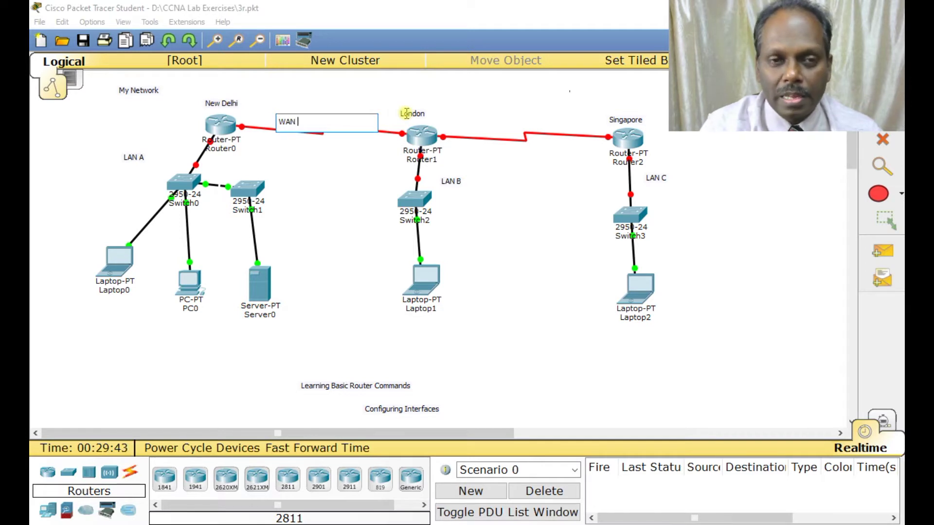
{"action": "left_click", "coordinate": [476, 117]}
{"action": "type", "text": "WAM"}
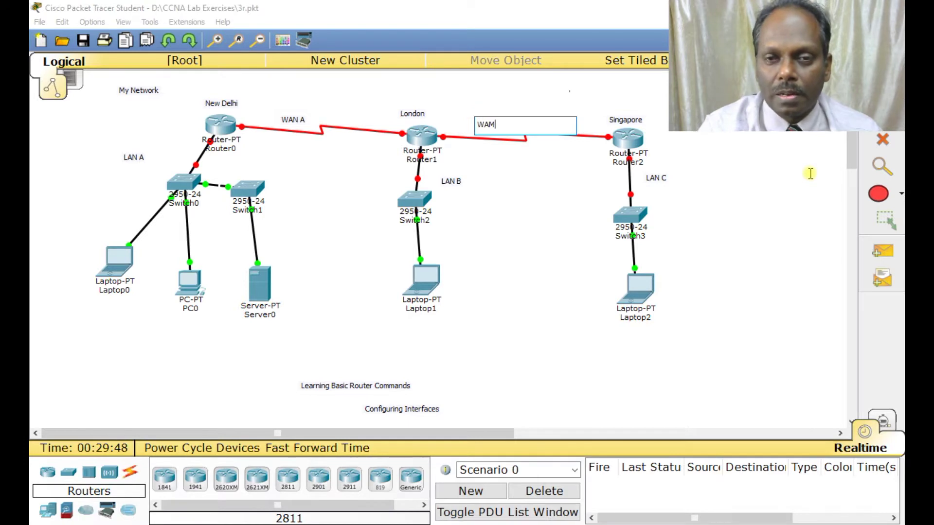
{"action": "key", "text": "BackSpace"}
{"action": "type", "text": "N "}
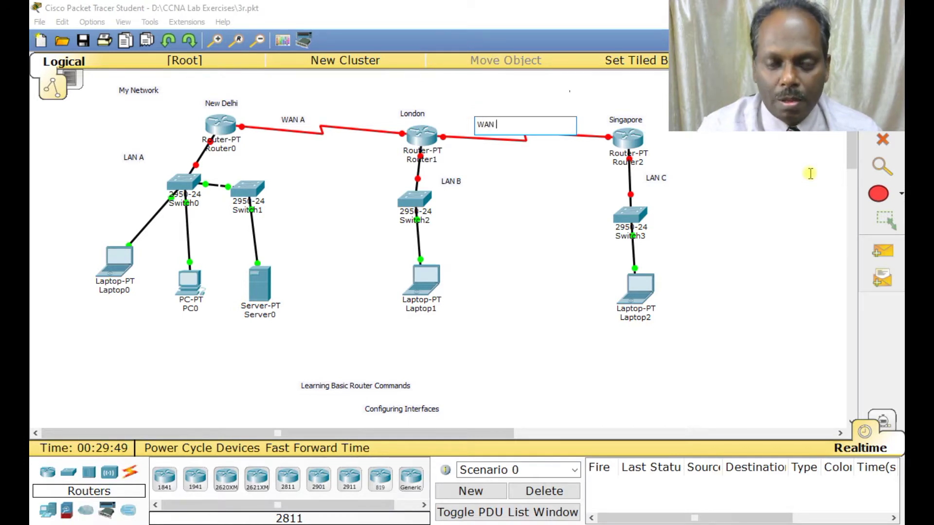
{"action": "type", "text": "B"}
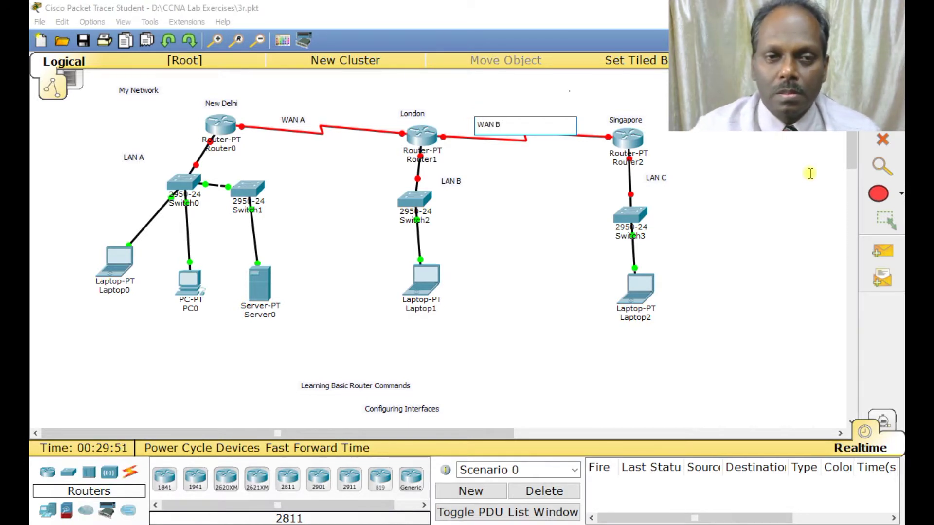
Step: Start an addressing note in the empty area below the topology with the line "LAN A - 192.168.1.0/24"
{"action": "left_click", "coordinate": [540, 370]}
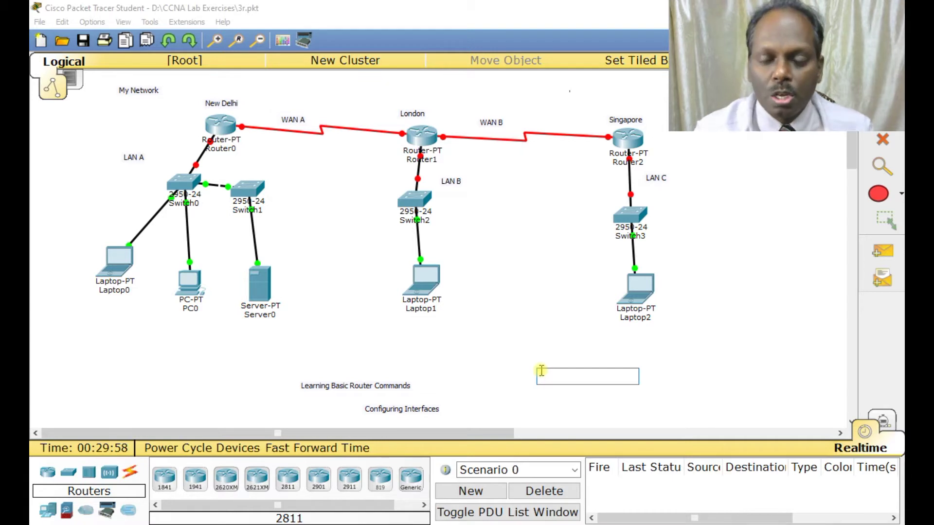
{"action": "type", "text": "LAN"}
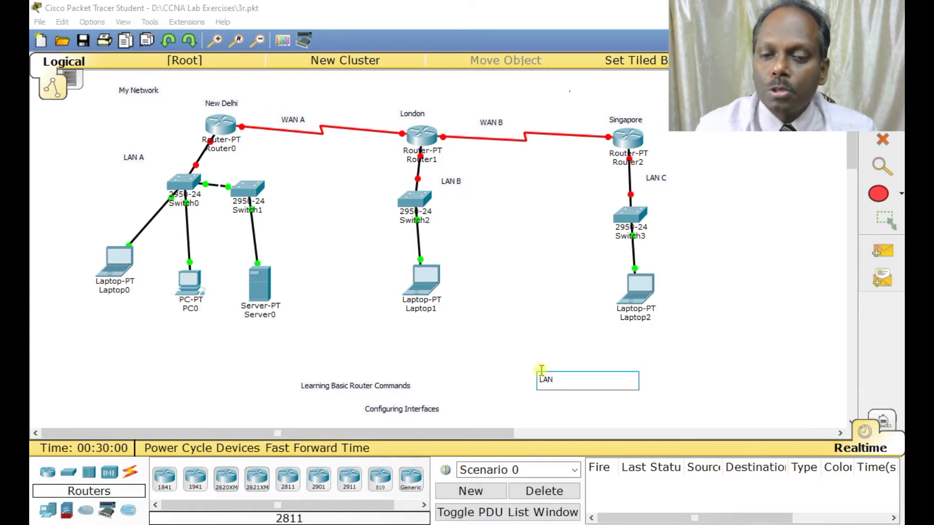
{"action": "type", "text": " A - 192.168.1."}
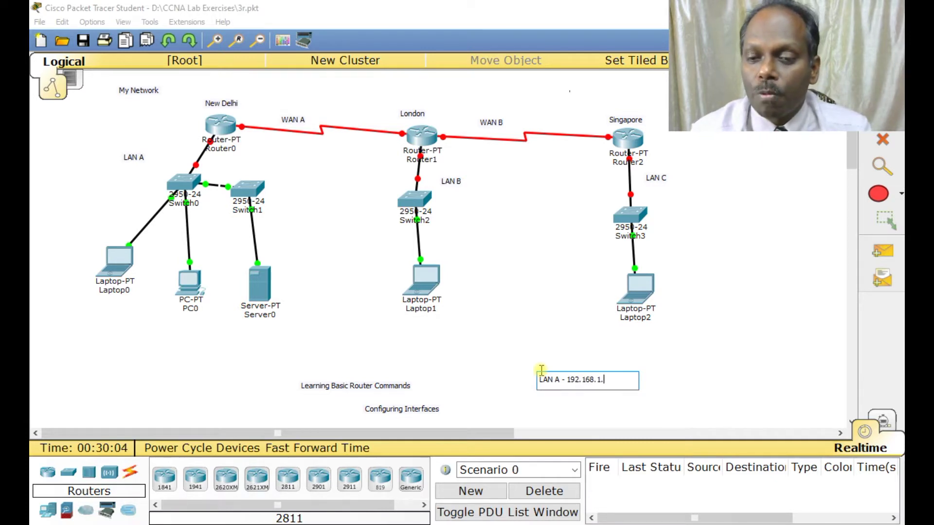
{"action": "type", "text": "0/24"}
{"action": "key", "text": "Return"}
Step: Add the line "WAN A - 192.168.2.0/24" to the addressing note
{"action": "type", "text": "Wi"}
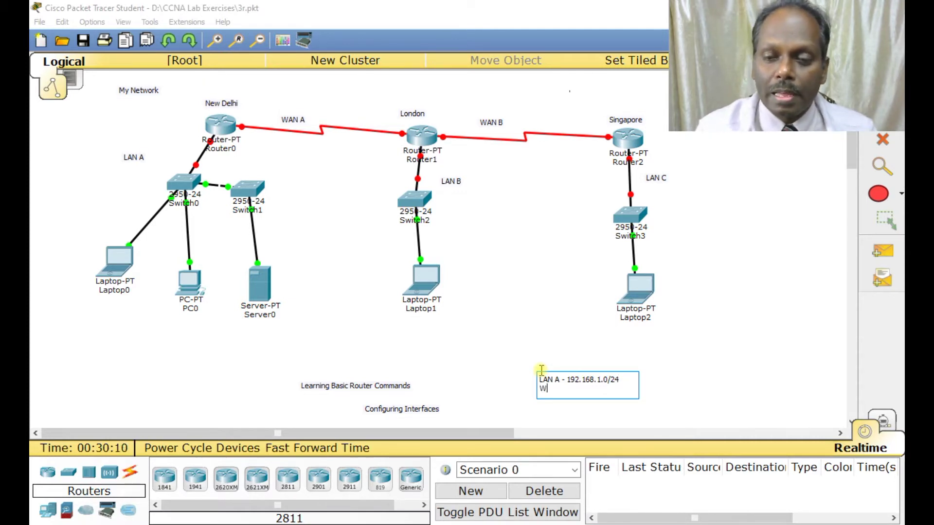
{"action": "key", "text": "BackSpace"}
{"action": "key", "text": "BackSpace"}
{"action": "type", "text": "AN A"}
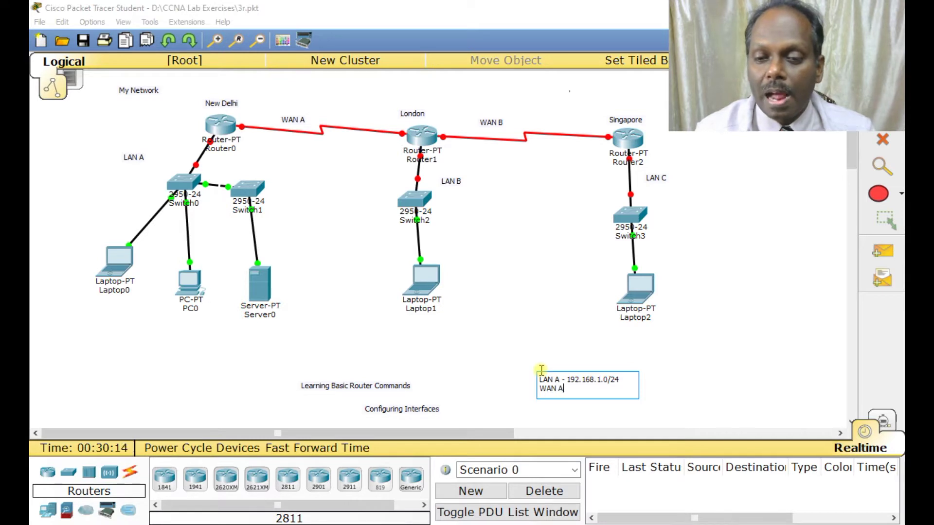
{"action": "type", "text": " - 192.1"}
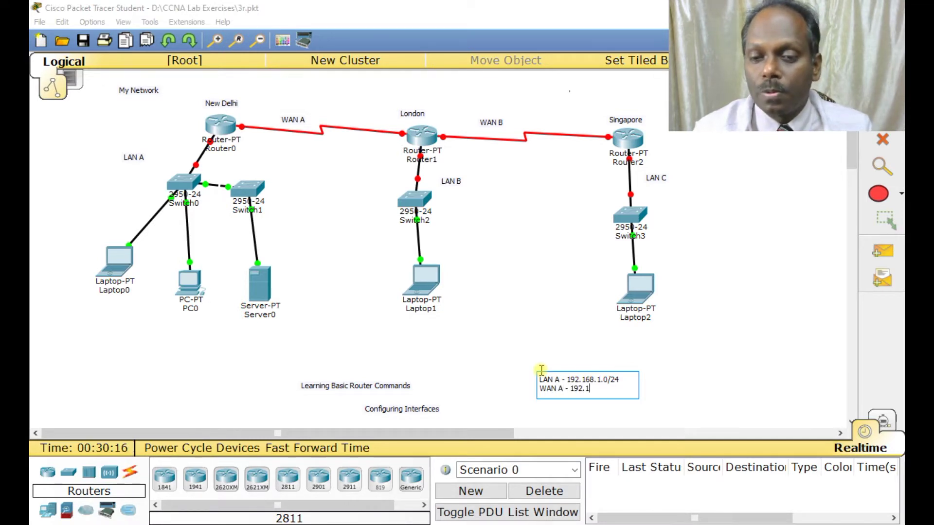
{"action": "type", "text": "68.2.0/"}
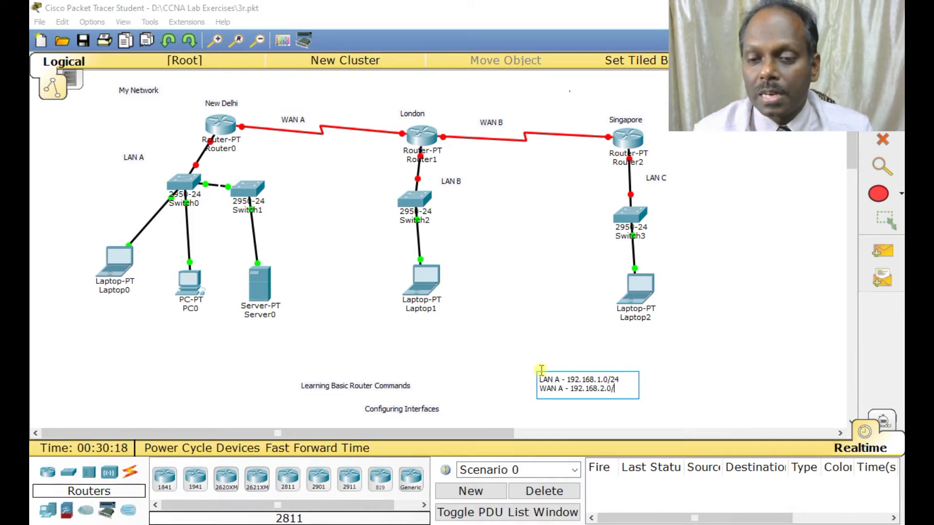
{"action": "type", "text": "24"}
{"action": "key", "text": "Return"}
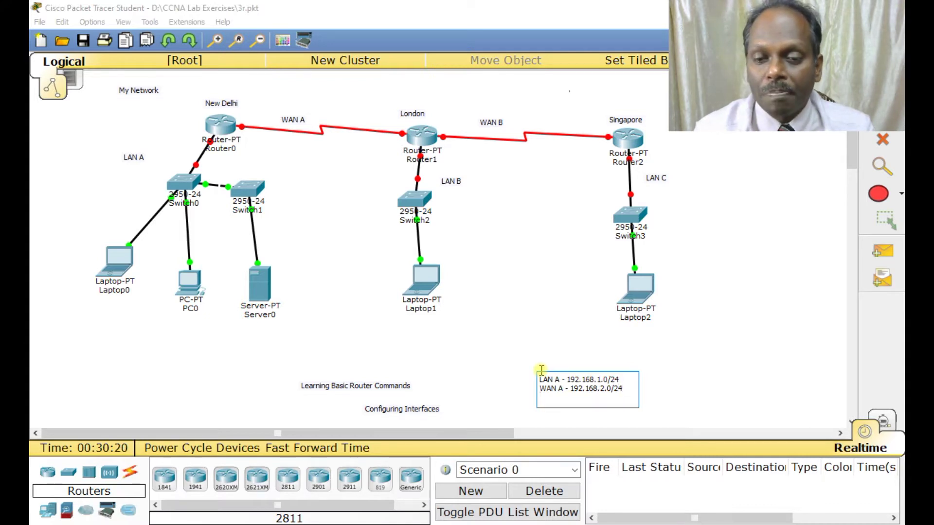
Step: Add the line "LAN B - 192.168.3.0/24" to the addressing note
{"action": "type", "text": "LAN"}
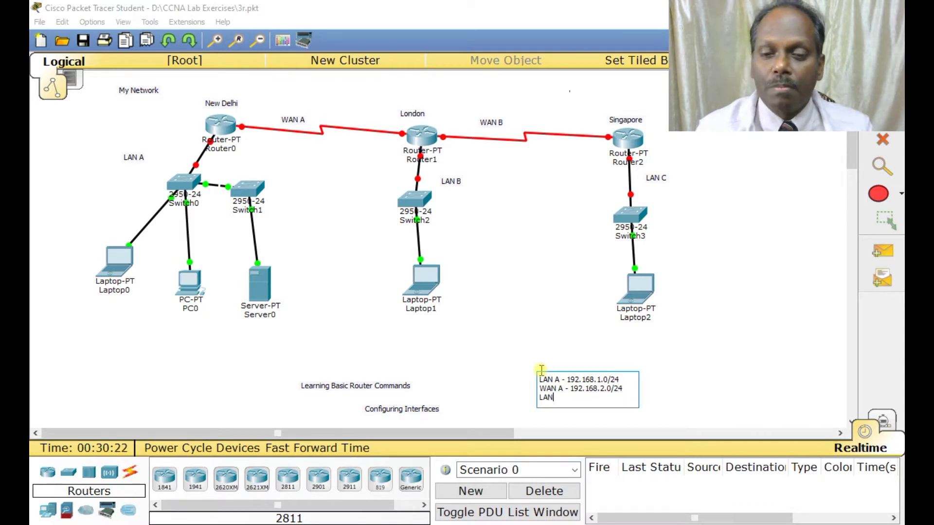
{"action": "type", "text": " B - "}
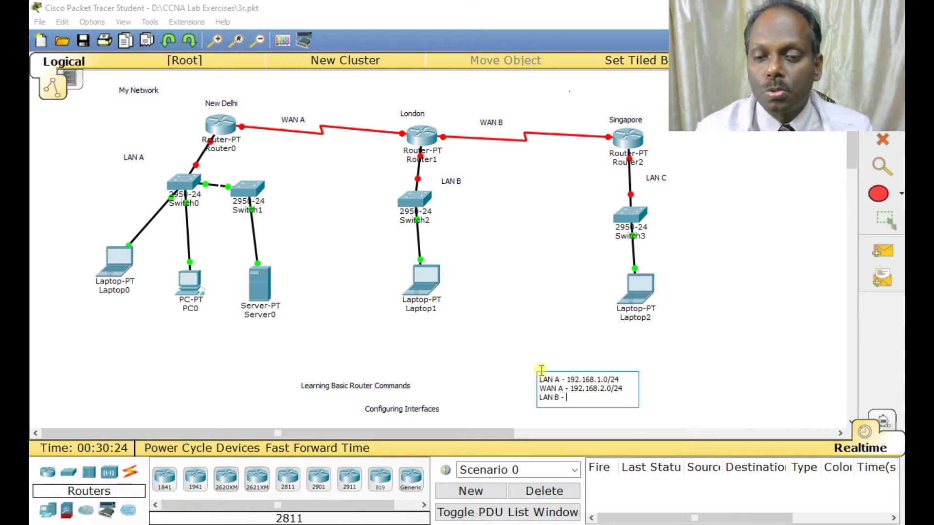
{"action": "type", "text": "192.1689"}
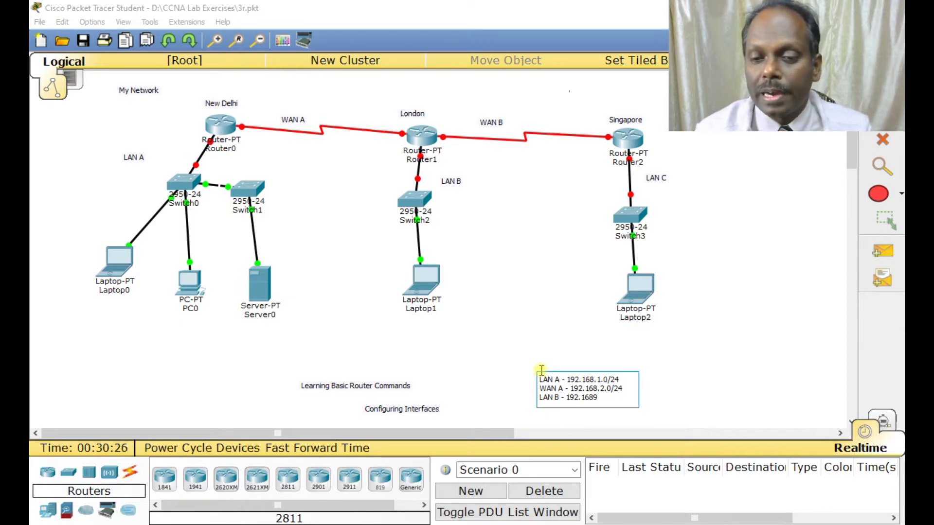
{"action": "key", "text": "BackSpace"}
{"action": "key", "text": "BackSpace"}
{"action": "type", "text": ".0/24"}
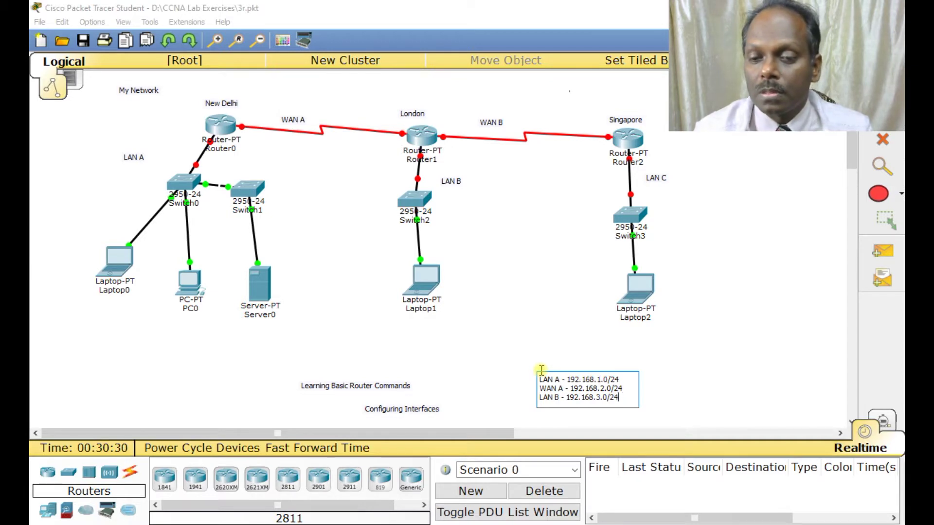
{"action": "key", "text": "Return"}
Step: Add the line "WAN B - 192.168.4.0/24" to the addressing note
{"action": "type", "text": "WAN B -"}
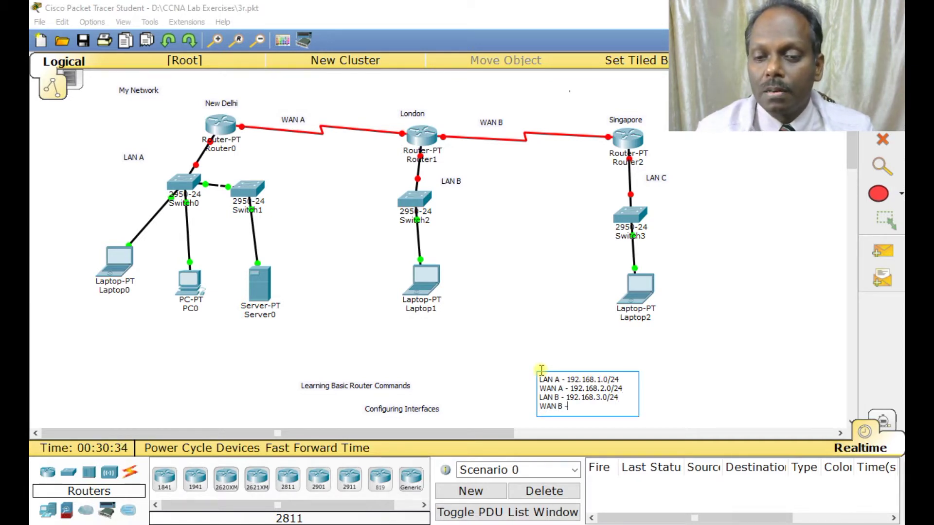
{"action": "type", "text": " 192.168."}
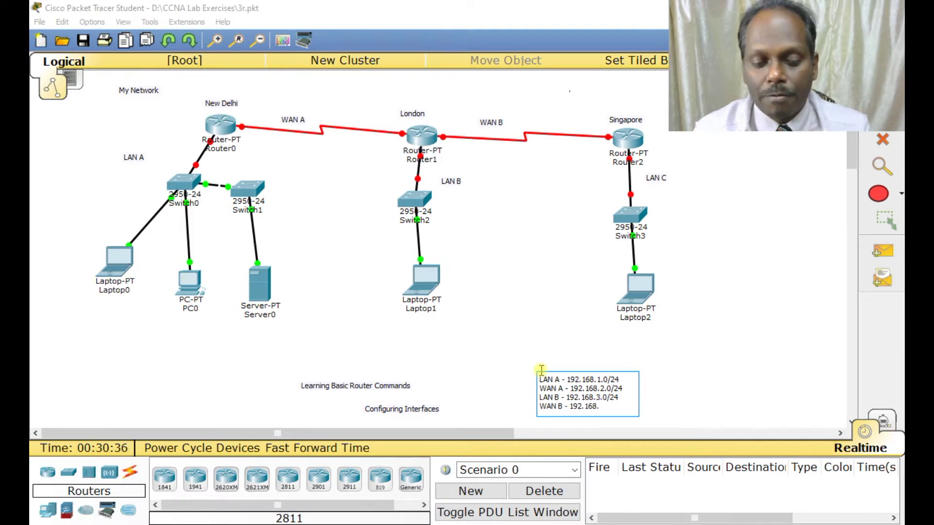
{"action": "type", "text": "4.0/24"}
{"action": "key", "text": "Return"}
Step: Complete the addressing note with the line "LAN C - 192 .168.5.0/.24" and leave note placement
{"action": "type", "text": "LANC"}
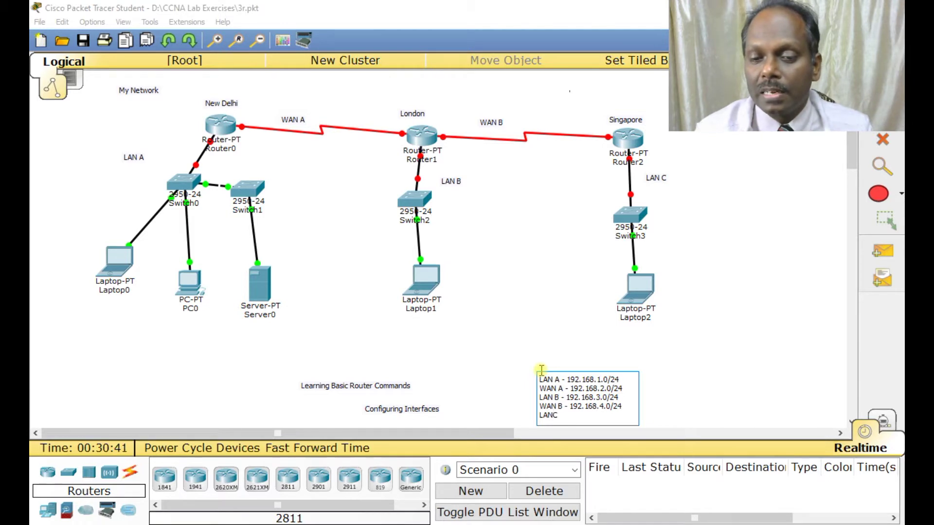
{"action": "key", "text": "BackSpace"}
{"action": "type", "text": "C "}
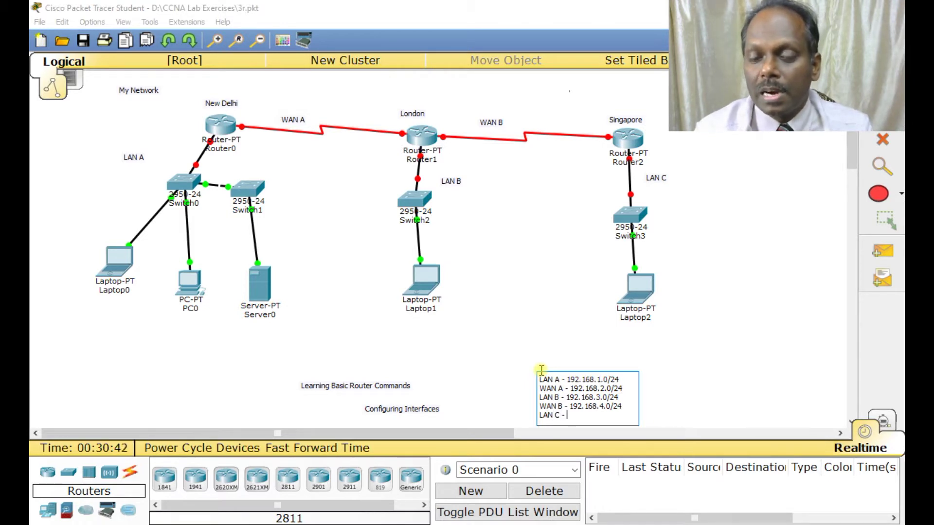
{"action": "type", "text": "- 192 .168.5.0/2"}
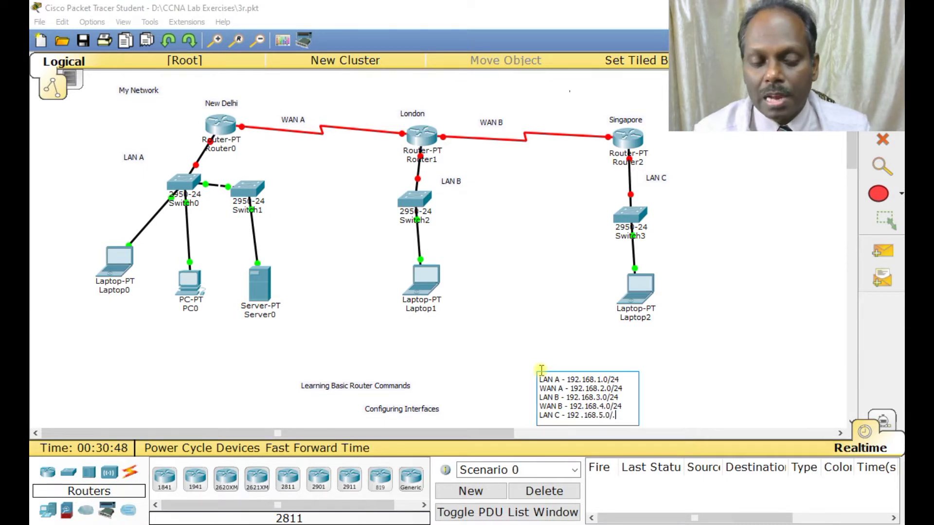
{"action": "type", "text": "4"}
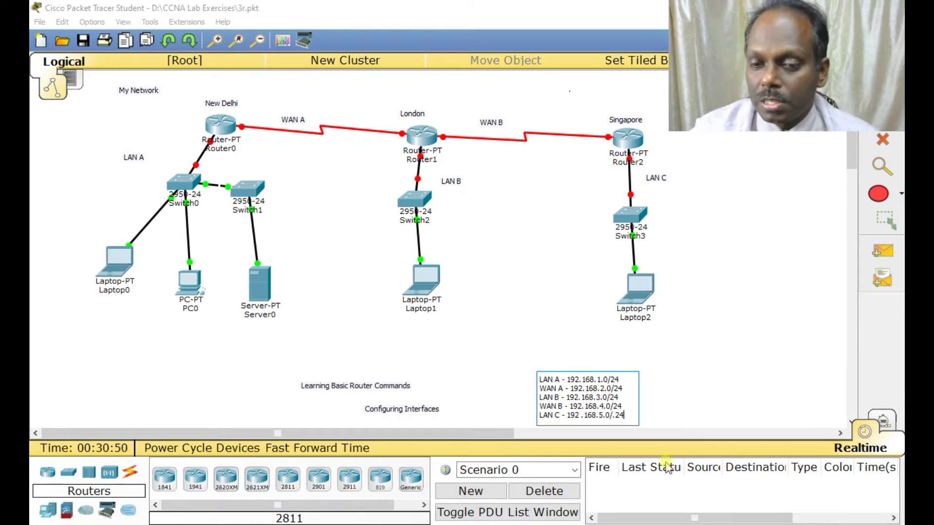
{"action": "left_click", "coordinate": [681, 389]}
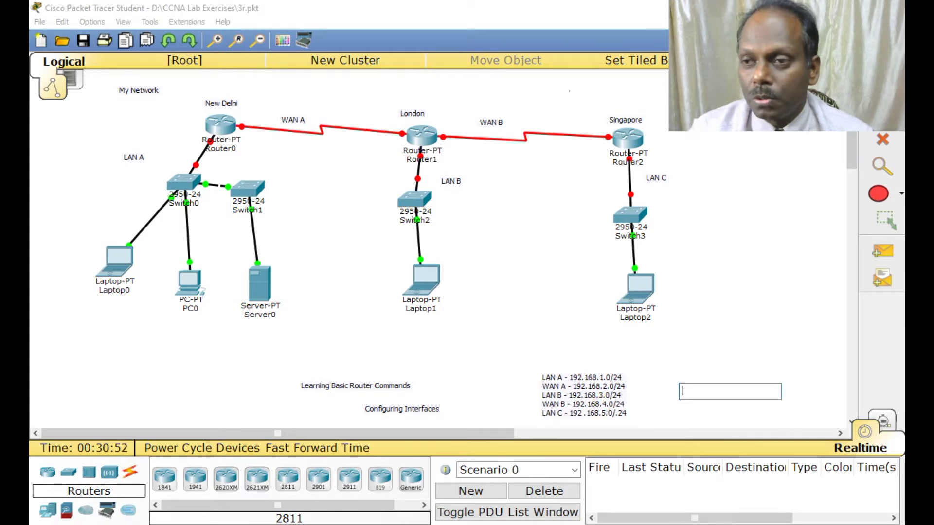
{"action": "key", "text": "Escape"}
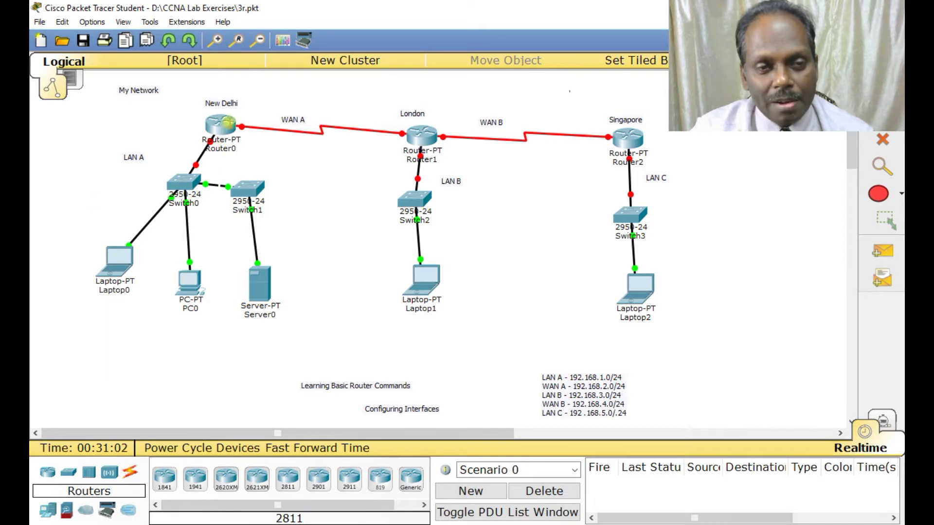
Step: Place the address note 192.168.1.1/24 beside Router0's link to Switch0
{"action": "mouse_move", "coordinate": [241, 127]}
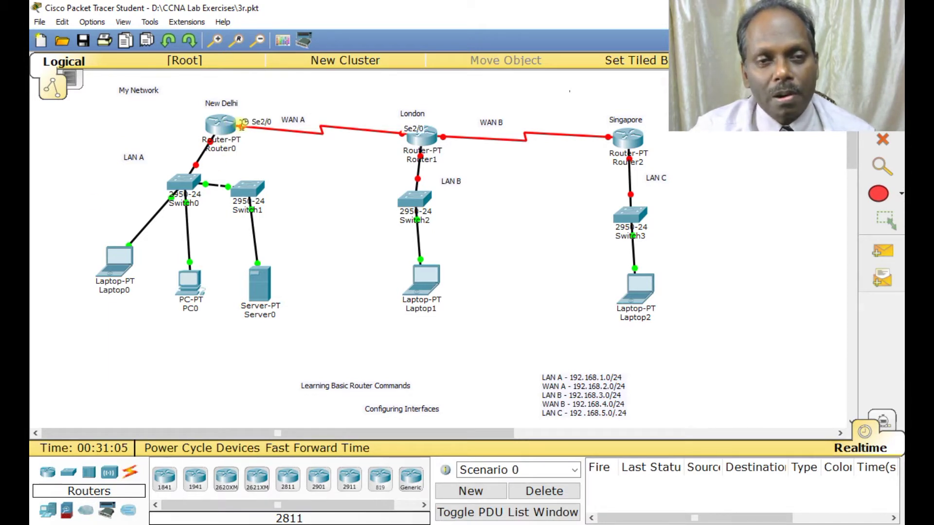
{"action": "left_click", "coordinate": [238, 114]}
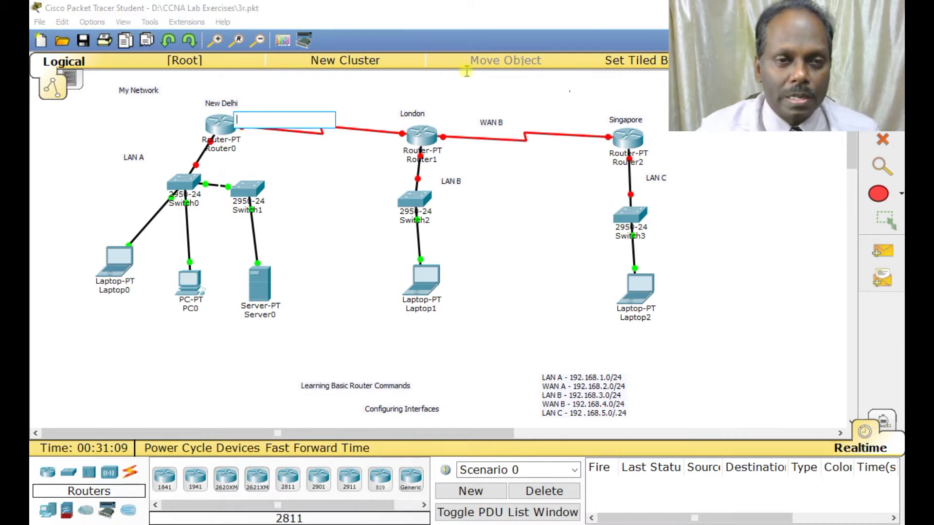
{"action": "left_click", "coordinate": [148, 139]}
{"action": "type", "text": "192.168.1.1"}
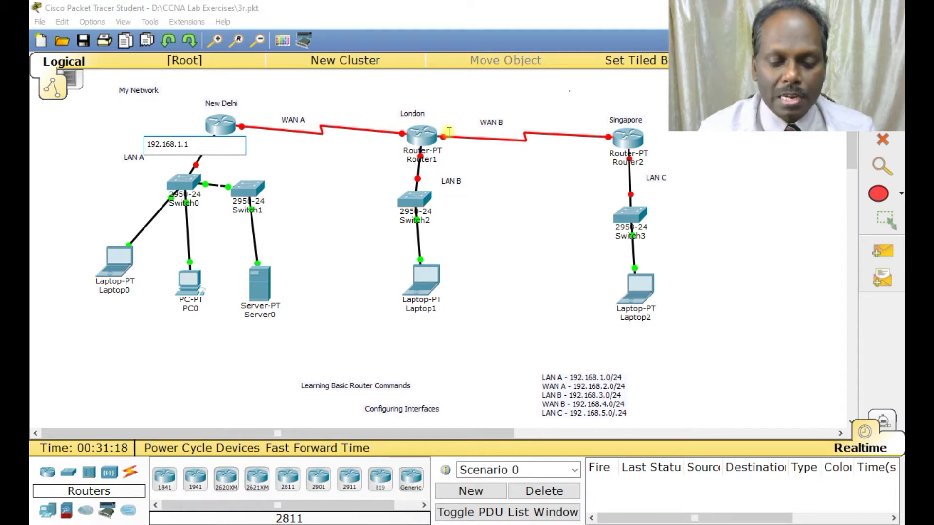
{"action": "type", "text": "/24"}
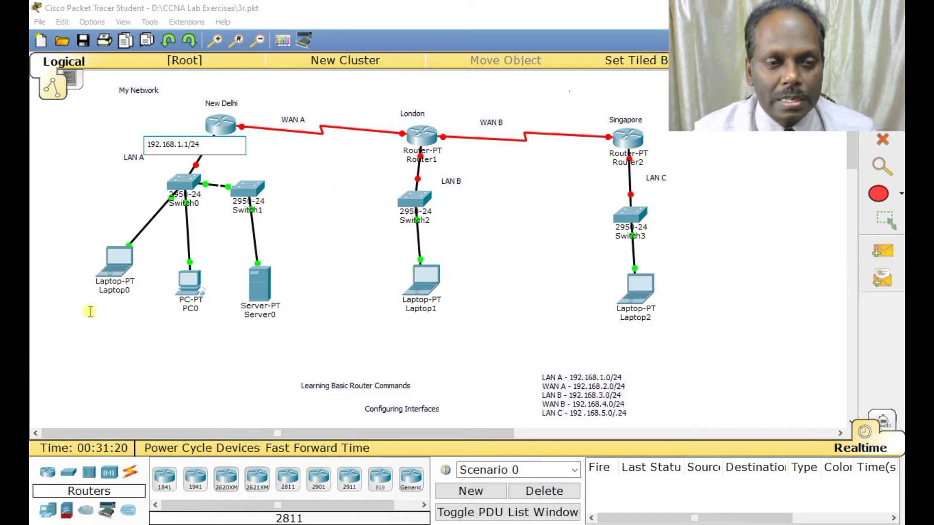
Step: Place the address note 192.168.1.2 /24 below Laptop0
{"action": "left_click", "coordinate": [68, 315]}
{"action": "type", "text": "192.168.2"}
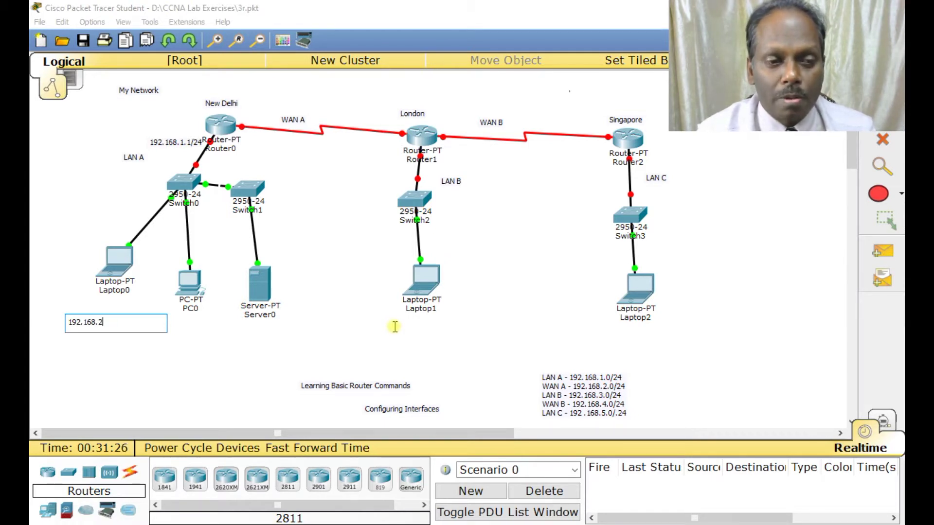
{"action": "key", "text": "BackSpace"}
{"action": "type", "text": "1.2 /24"}
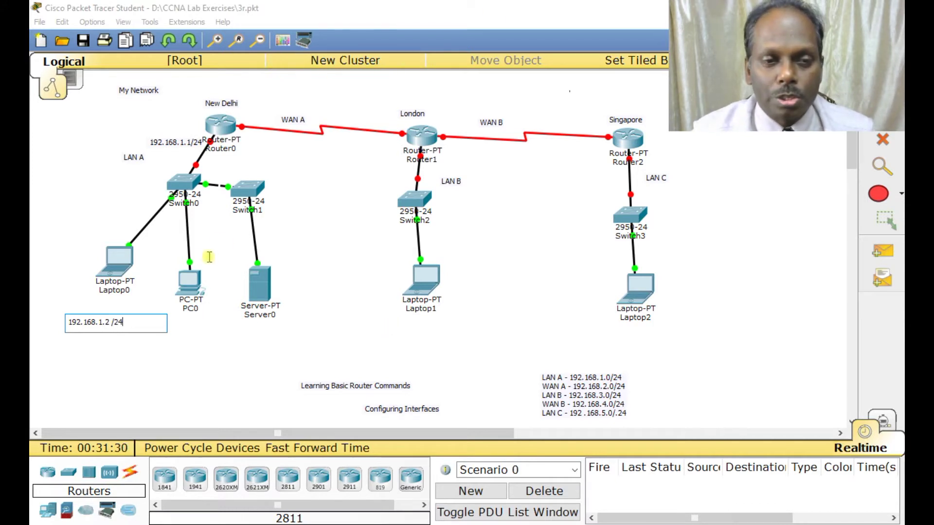
Step: Place the address note 192.168.1.3/24 beside PC0
{"action": "left_click", "coordinate": [194, 257]}
{"action": "type", "text": "192."}
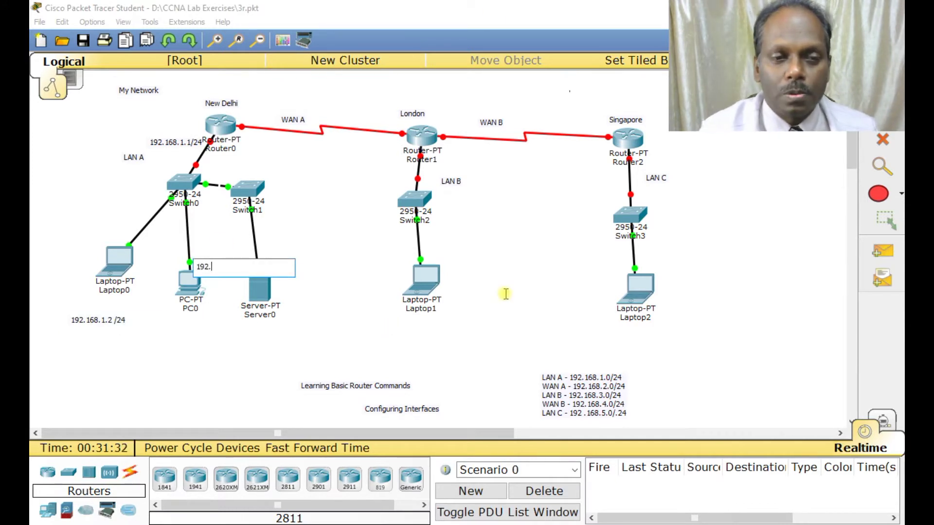
{"action": "type", "text": "168.2"}
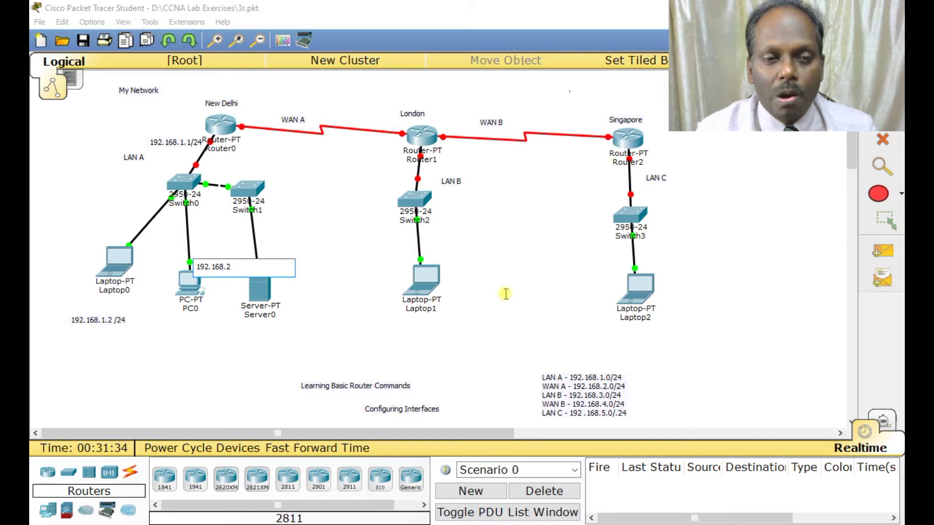
{"action": "key", "text": "BackSpace"}
{"action": "type", "text": "1.3/2"}
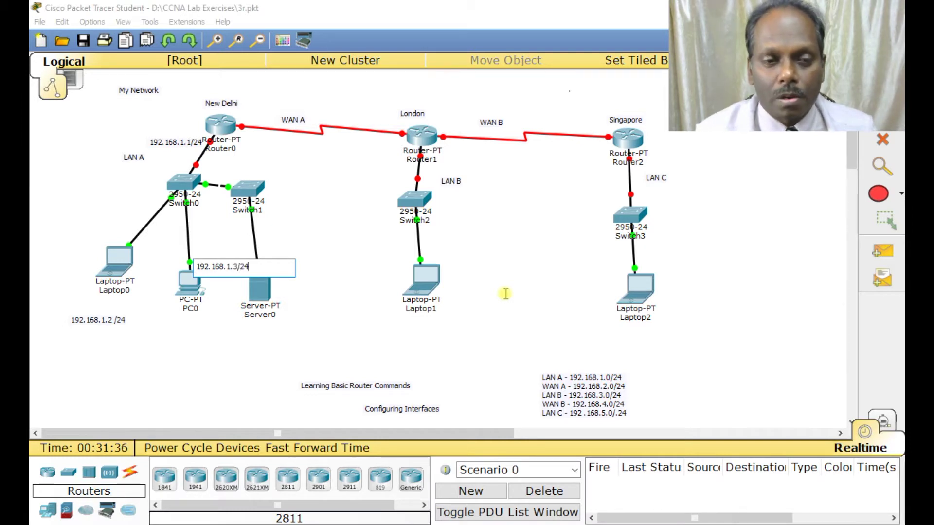
{"action": "type", "text": "4"}
Step: Place the address note 192.168.1.4/24 below Server0
{"action": "left_click", "coordinate": [240, 319]}
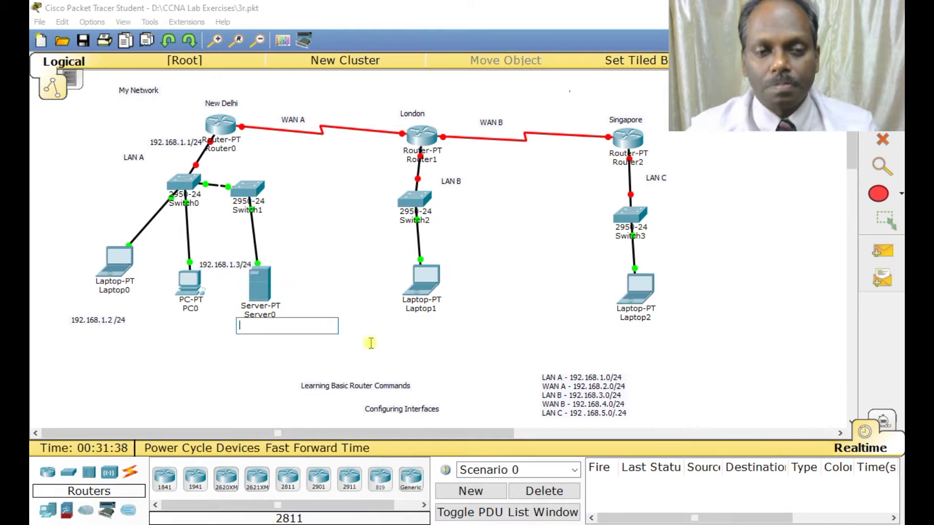
{"action": "type", "text": "192.168.1."}
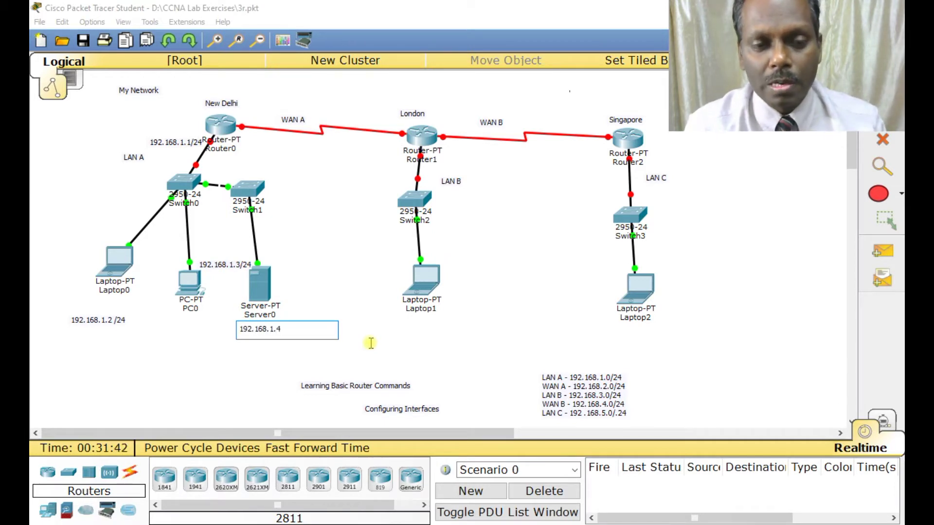
{"action": "type", "text": "4/243"}
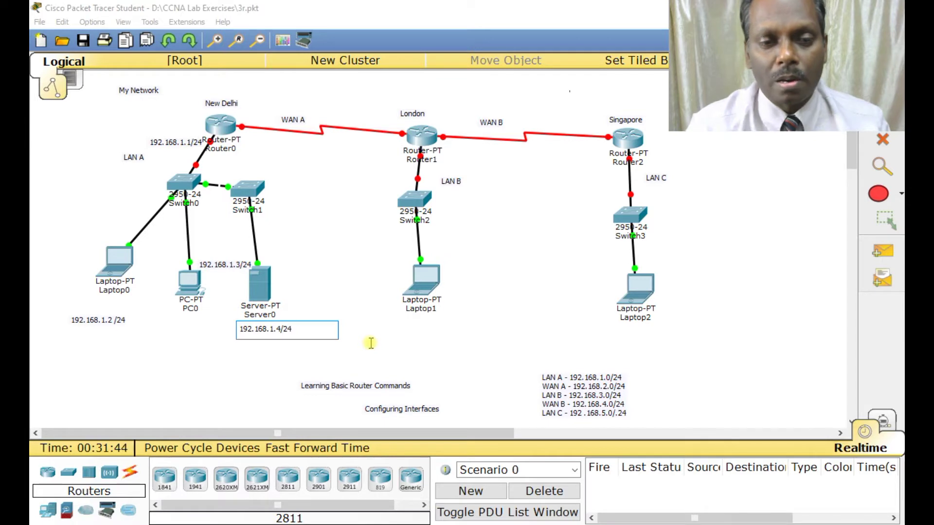
Step: Place the address note 192.168.2.1/24 at Router0's end of the WAN A serial link
{"action": "left_click", "coordinate": [246, 113]}
{"action": "type", "text": "192.16"}
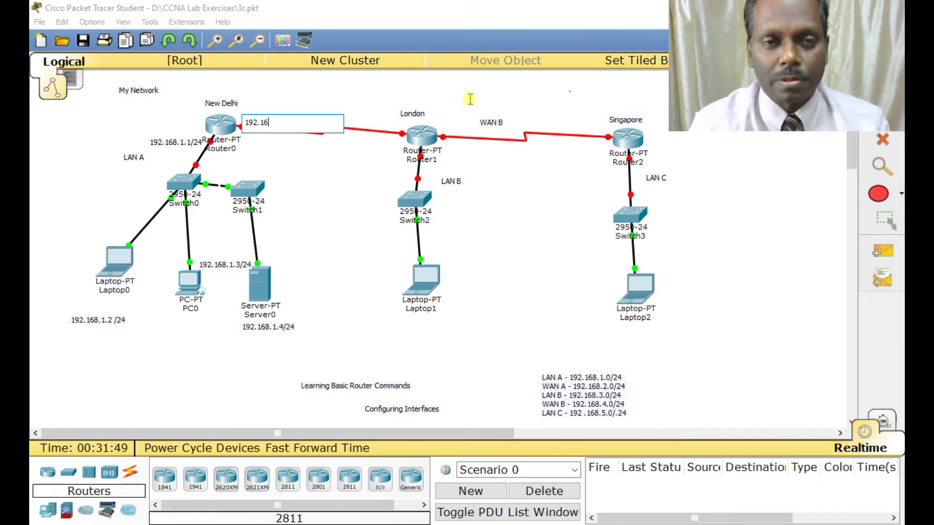
{"action": "type", "text": "8.2.1"}
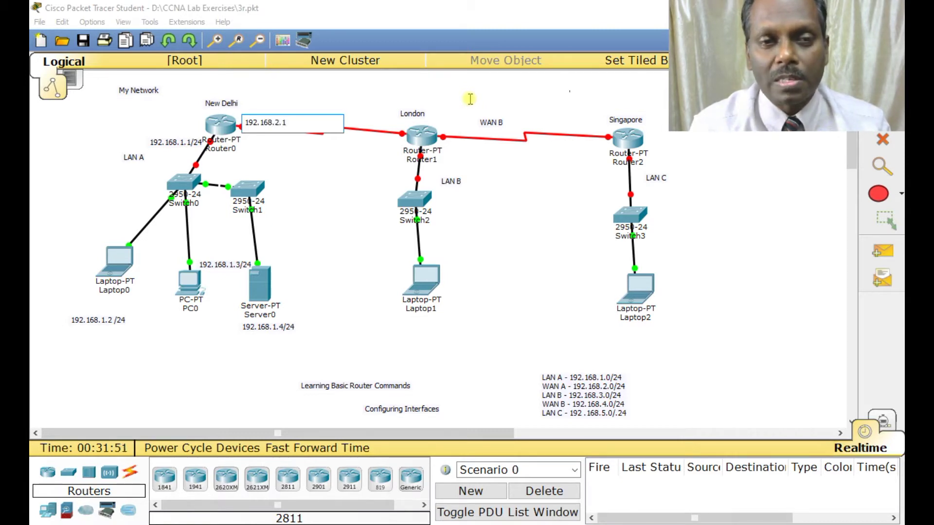
{"action": "type", "text": "/24A"}
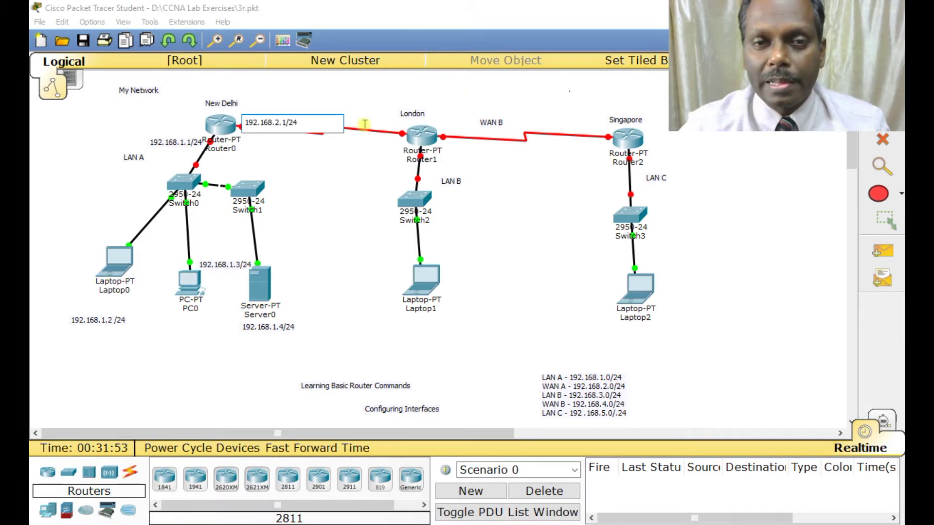
Step: Place the address note 192.168.2.2/24 at Router1's end of the WAN A serial link
{"action": "left_click", "coordinate": [360, 126]}
{"action": "type", "text": "192.168."}
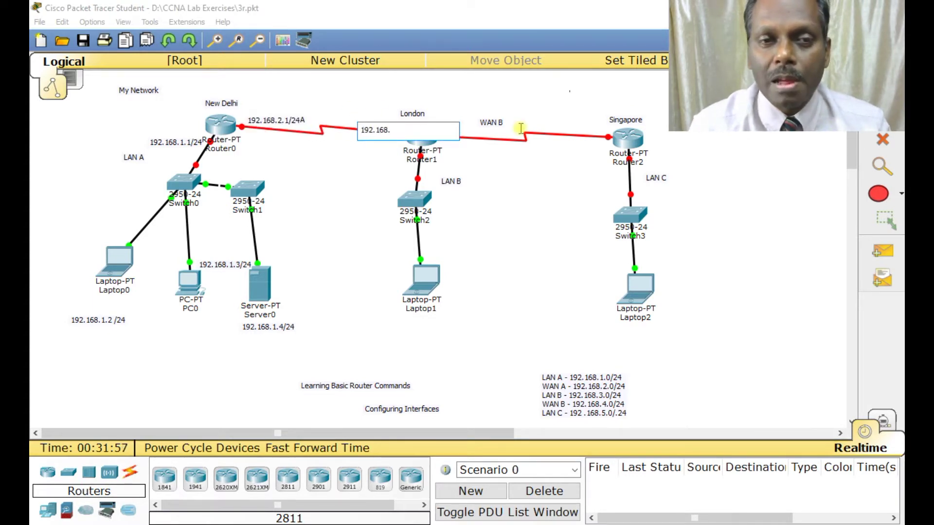
{"action": "type", "text": "2.2/2"}
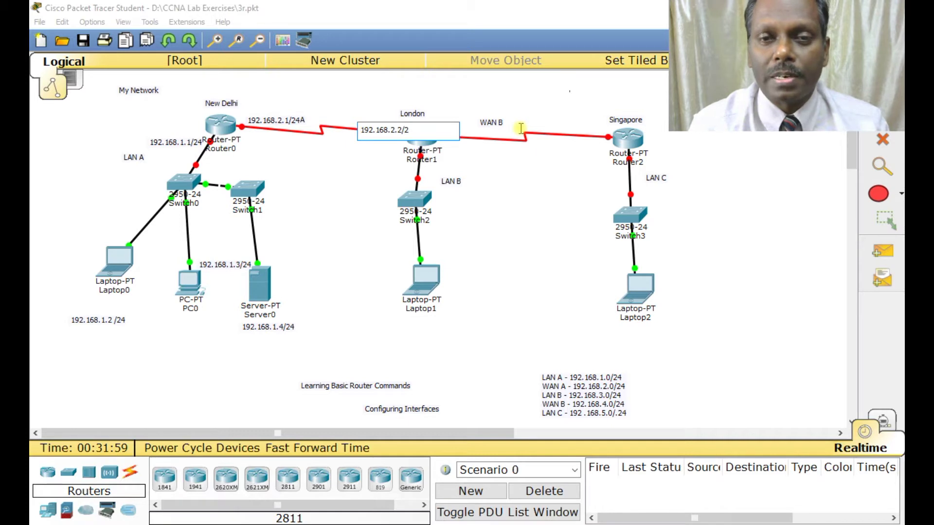
{"action": "type", "text": "4"}
{"action": "key", "text": "Return"}
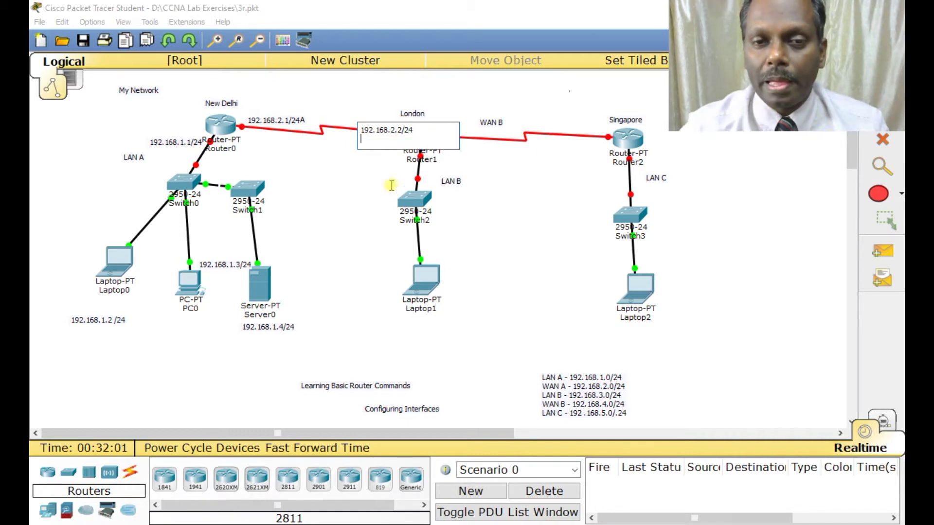
Step: Label LAN B with the address notes 192.168.3.1/24 below Router1 and 192.168.3.2/24 below Laptop1
{"action": "left_click", "coordinate": [400, 160]}
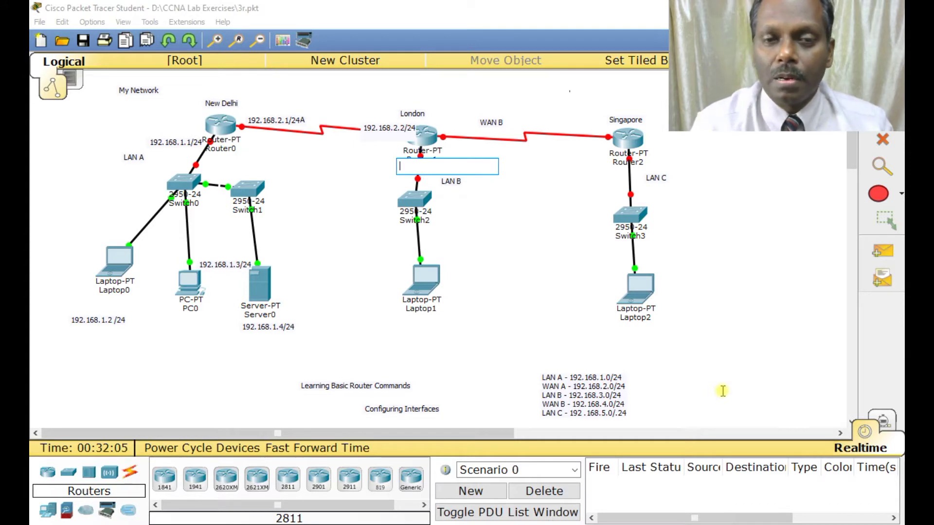
{"action": "type", "text": "192. 168"}
{"action": "type", "text": ".3.1/24"}
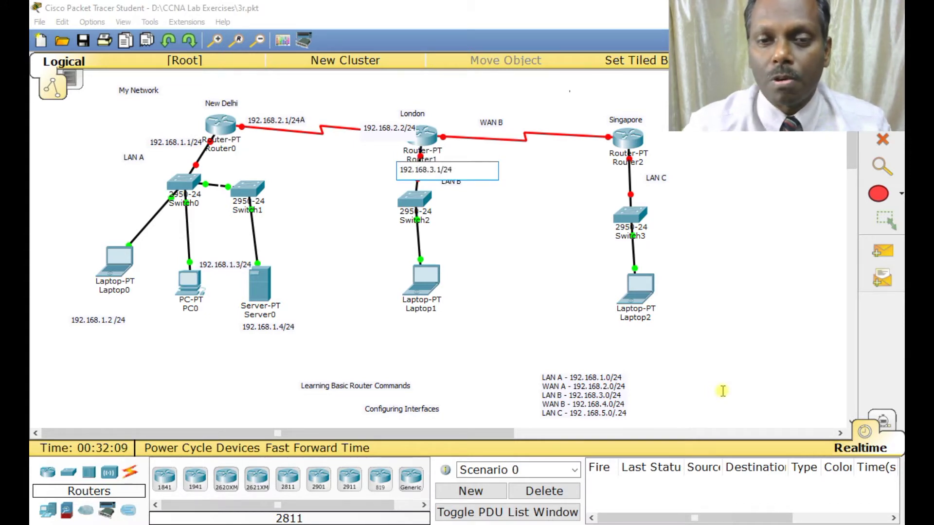
{"action": "left_click", "coordinate": [377, 330]}
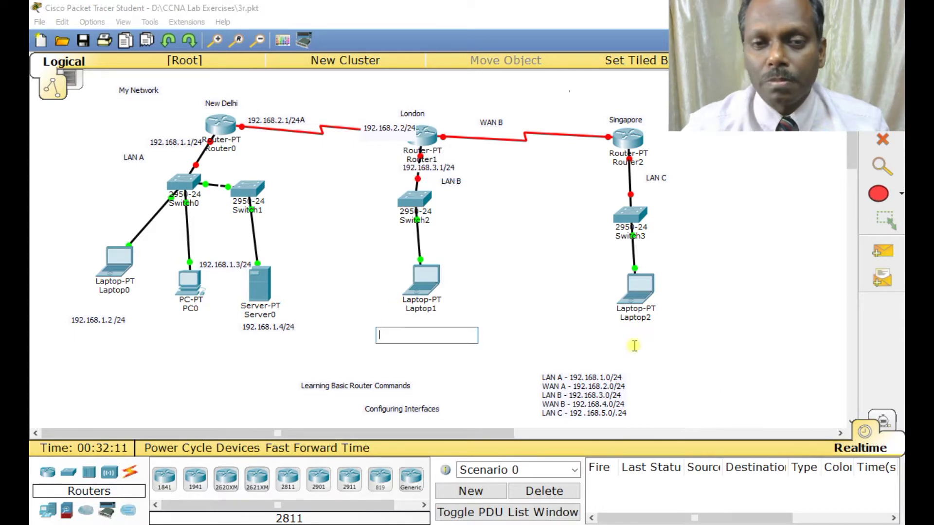
{"action": "type", "text": "192.168"}
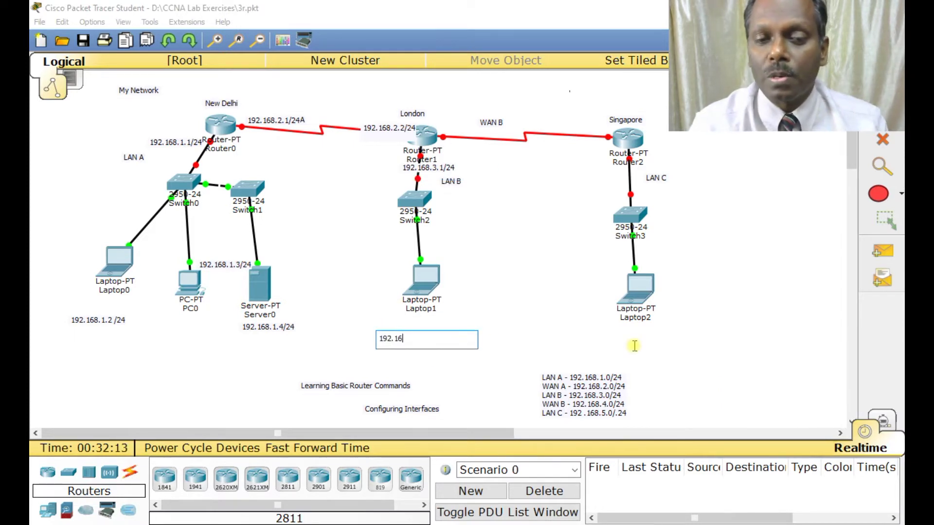
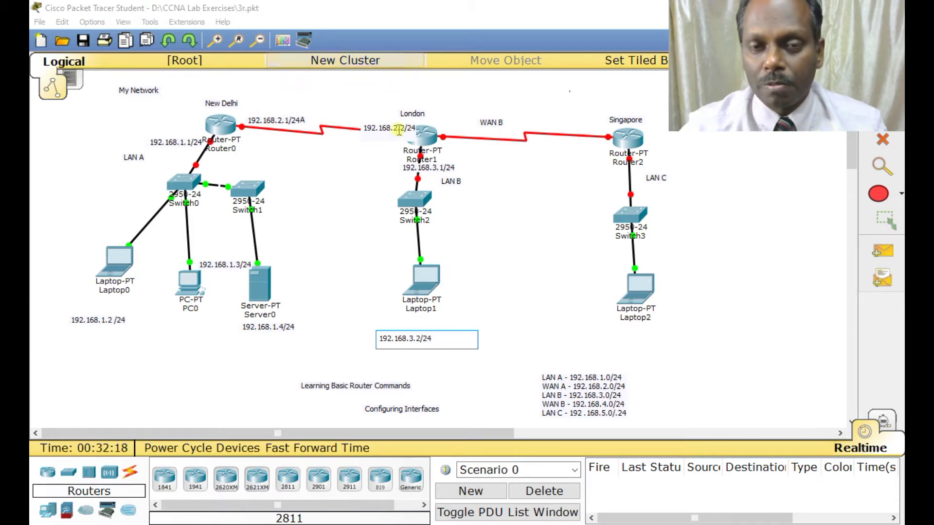
Step: Label the WAN B serial link with the address notes 192.168.4.1/24 at Router1 and 192.168.4.2/24 at Router2
{"action": "left_click", "coordinate": [445, 114]}
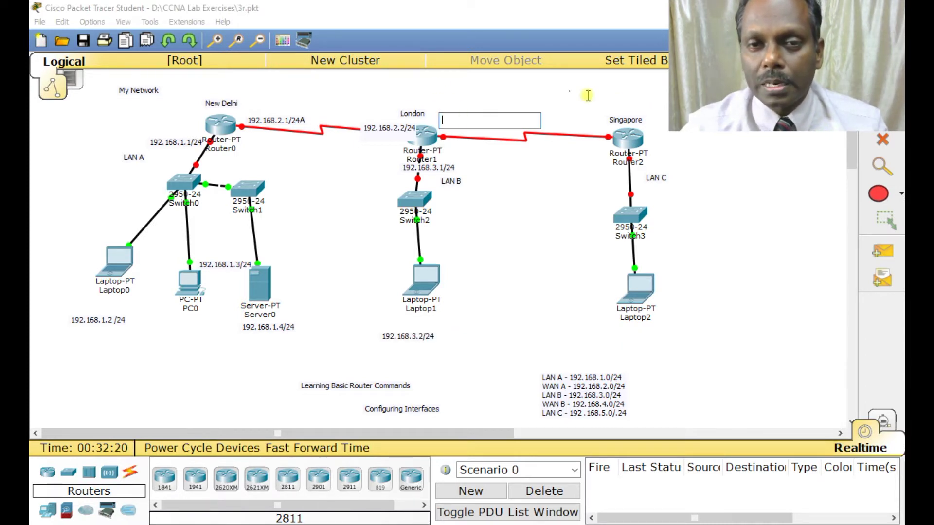
{"action": "type", "text": "192.168.4.1/24"}
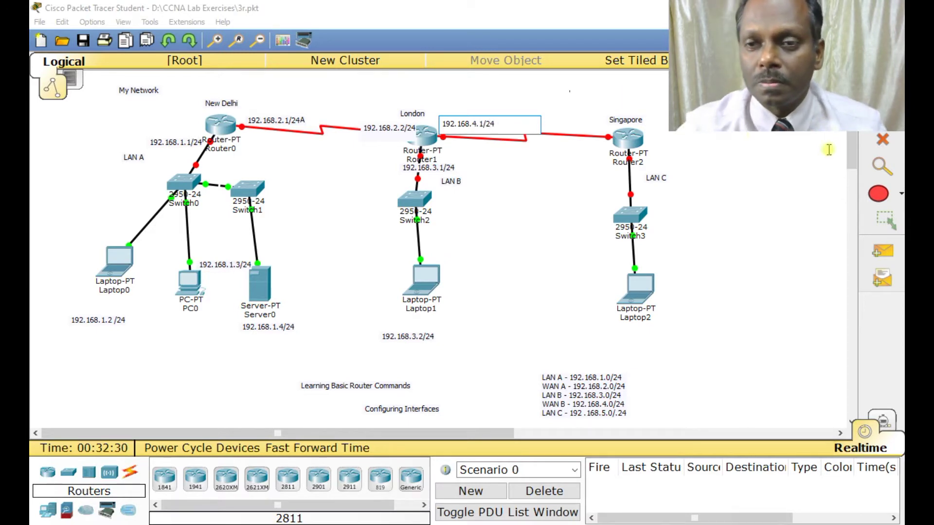
{"action": "left_click", "coordinate": [548, 147]}
{"action": "type", "text": "192.168.4.2/24"}
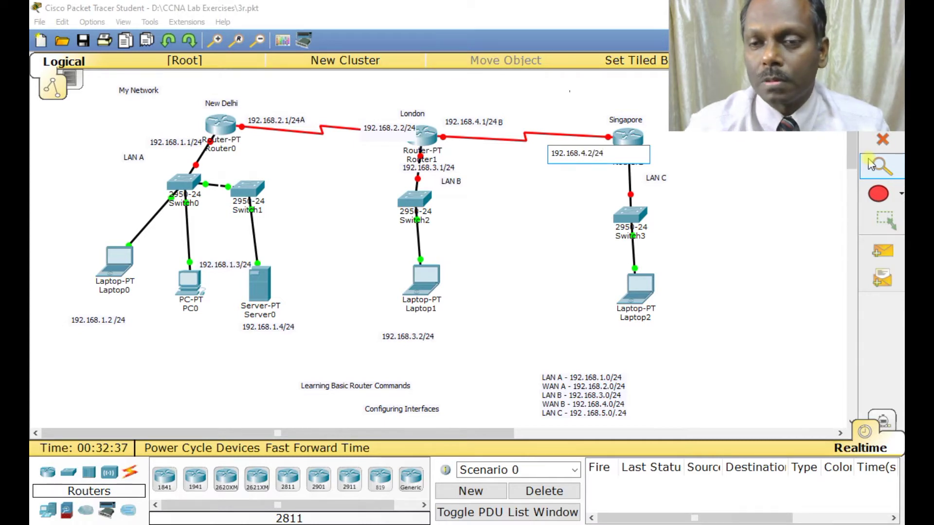
Step: Label LAN C with the address notes 192.168.5.1/24 beside Router2 and 192.168.5.2/24 below Laptop2, and leave note placement
{"action": "left_click", "coordinate": [651, 163]}
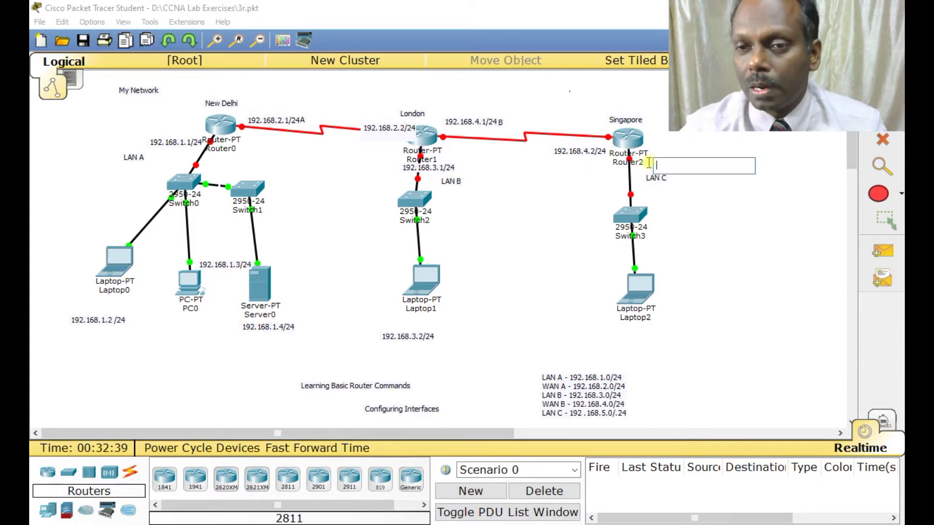
{"action": "left_click", "coordinate": [640, 153]}
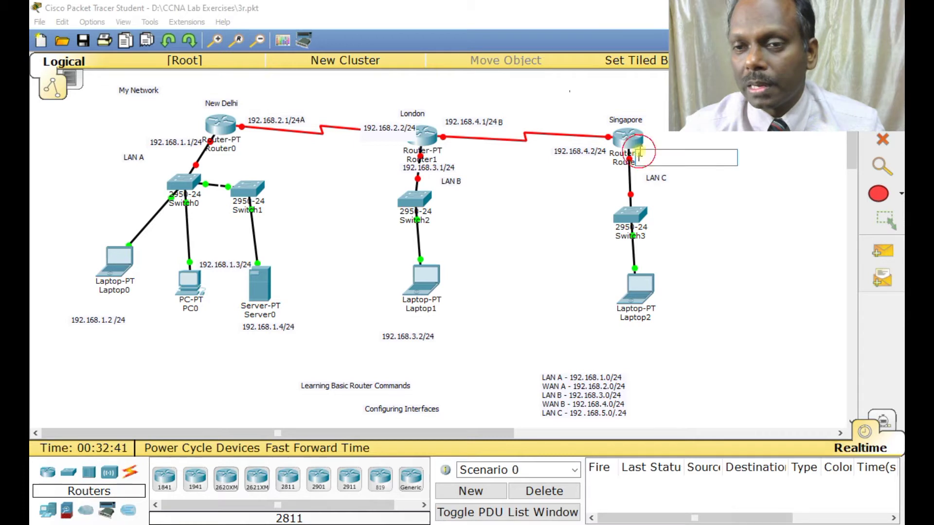
{"action": "type", "text": "192.168.5.1/24"}
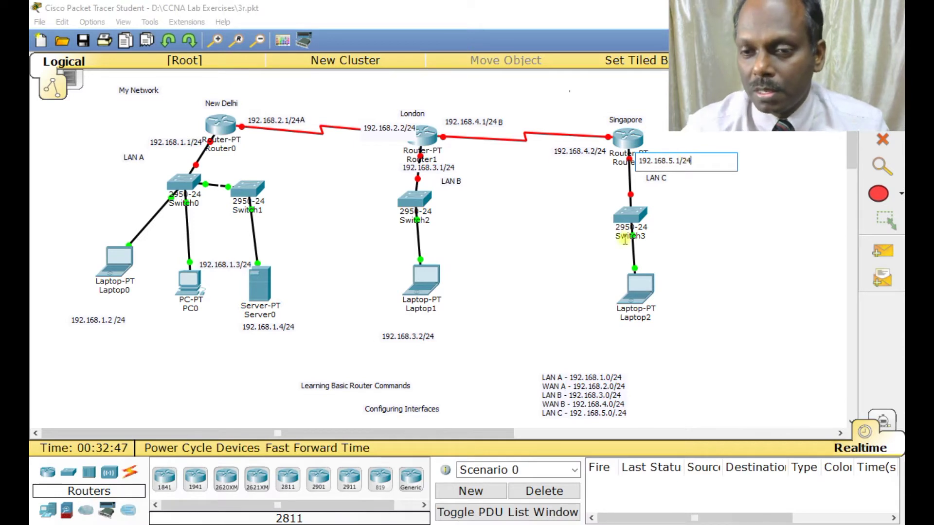
{"action": "left_click", "coordinate": [623, 333]}
{"action": "type", "text": "192.168.5.2/24"}
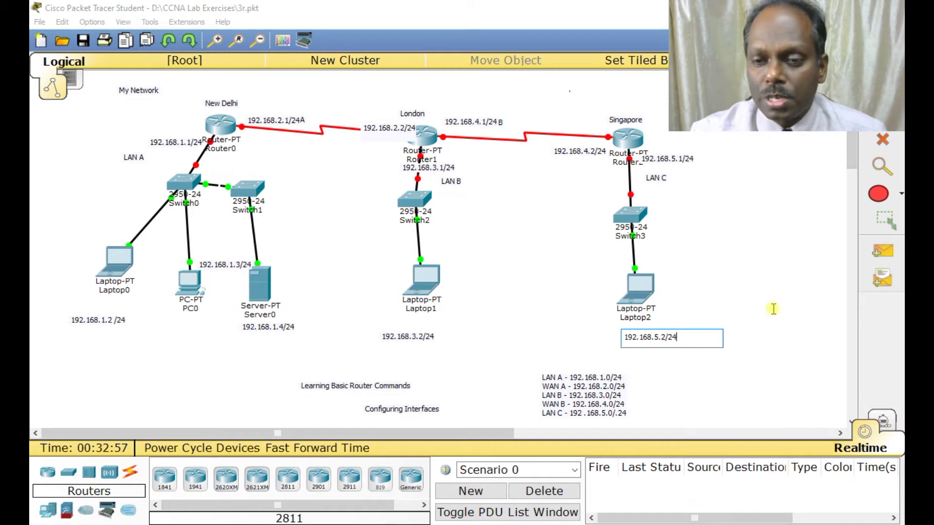
{"action": "left_click", "coordinate": [630, 314]}
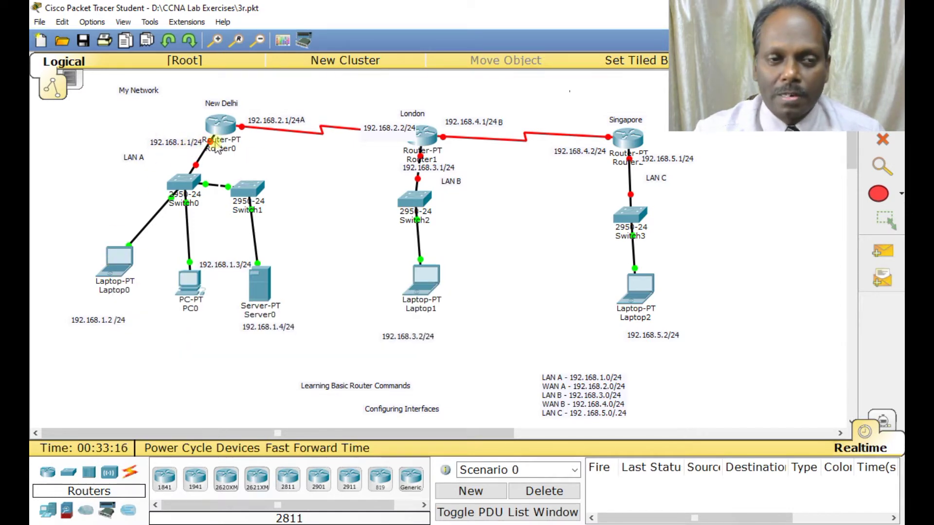
Step: Configure Laptop0's FastEthernet0 interface with the static IP address 192.168.1.2 and subnet mask 255.255.255.0
{"action": "left_click", "coordinate": [119, 257]}
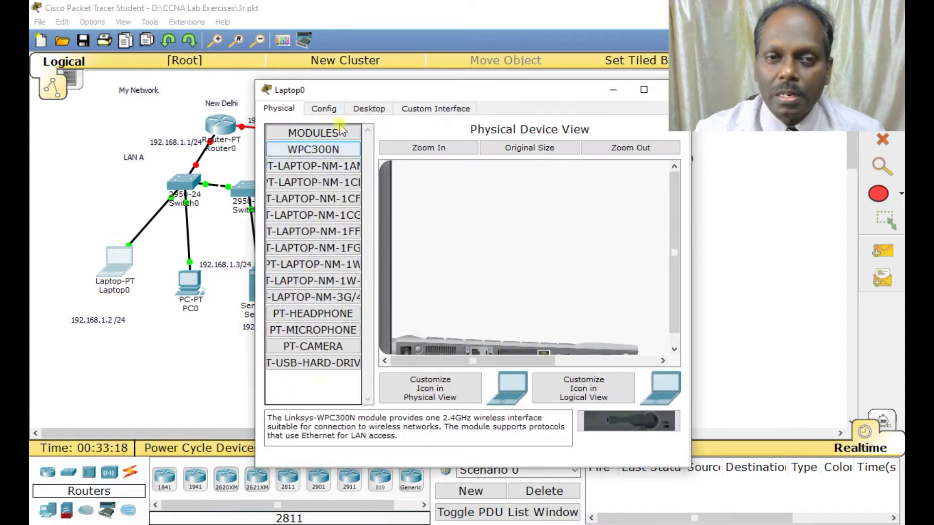
{"action": "left_click", "coordinate": [334, 110]}
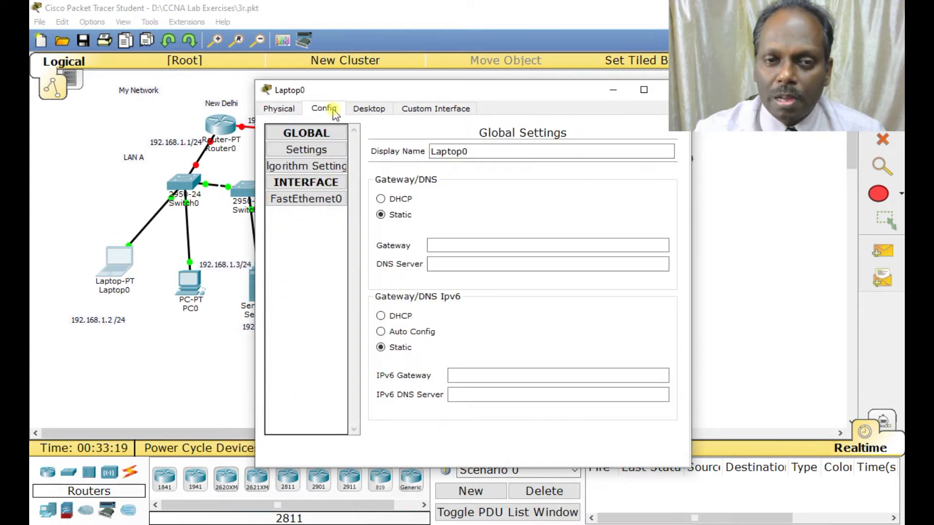
{"action": "left_click", "coordinate": [323, 199]}
{"action": "left_click", "coordinate": [546, 246]}
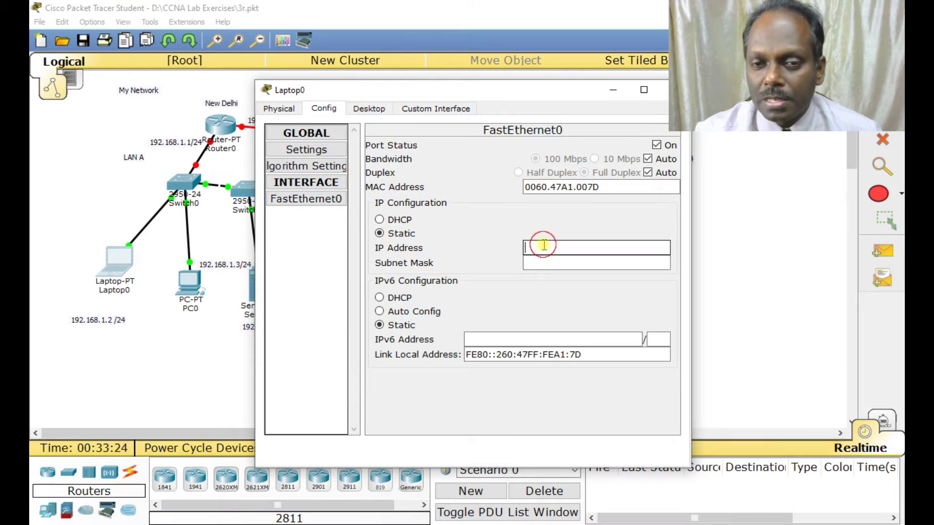
{"action": "type", "text": "192.168.1."}
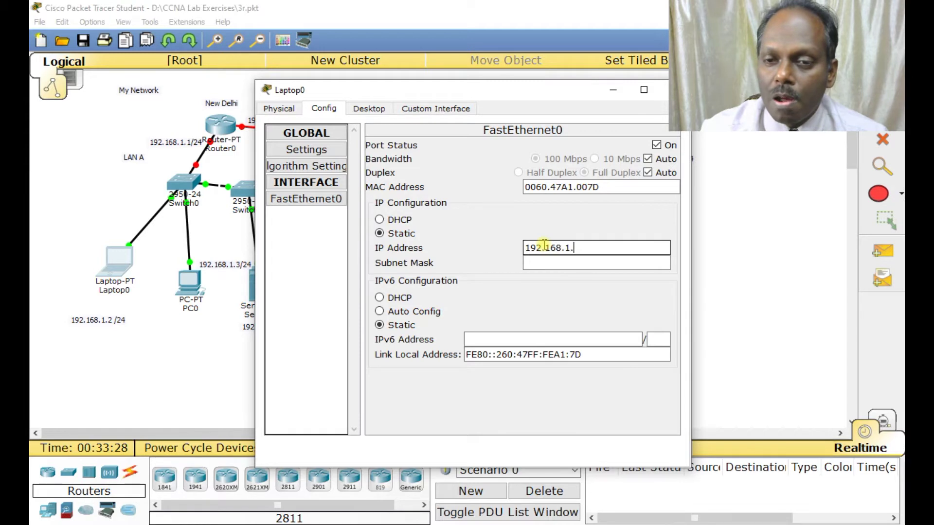
{"action": "type", "text": "2"}
{"action": "left_click", "coordinate": [532, 263]}
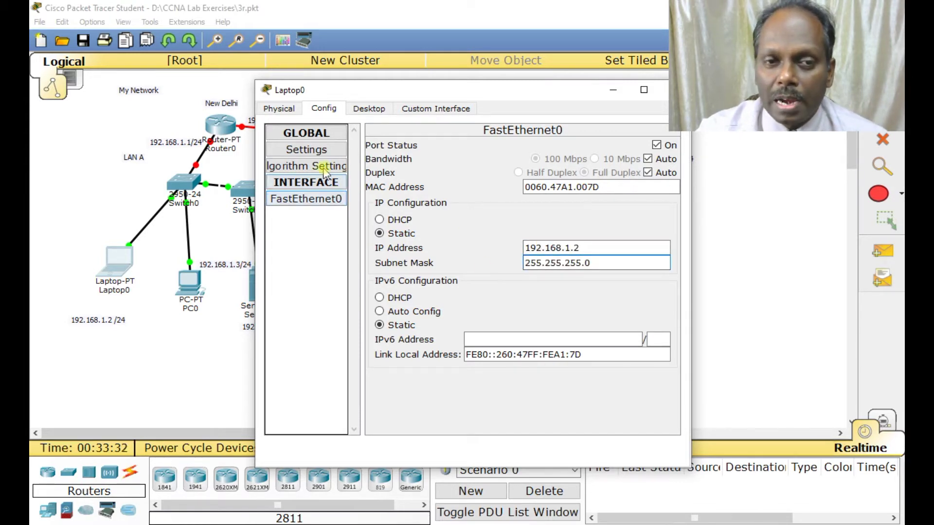
{"action": "left_click", "coordinate": [306, 133]}
{"action": "left_click", "coordinate": [338, 149]}
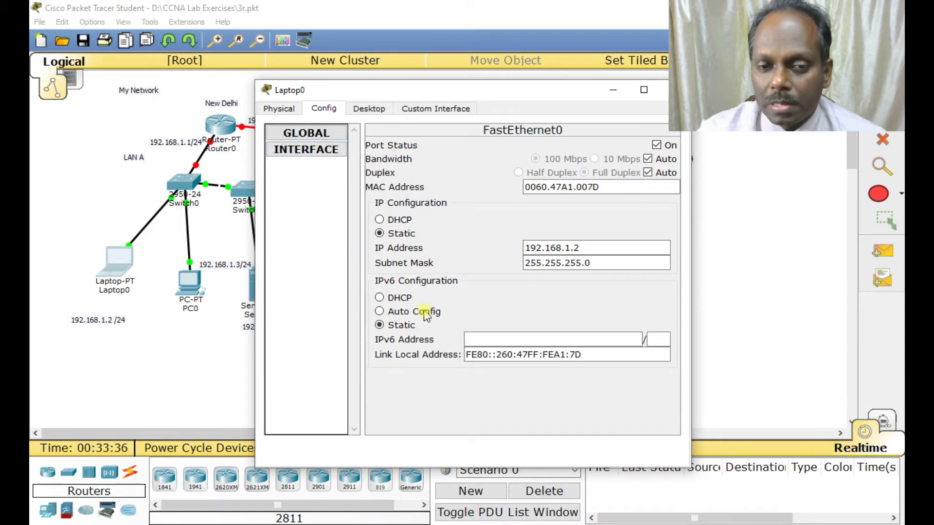
{"action": "left_click", "coordinate": [317, 151]}
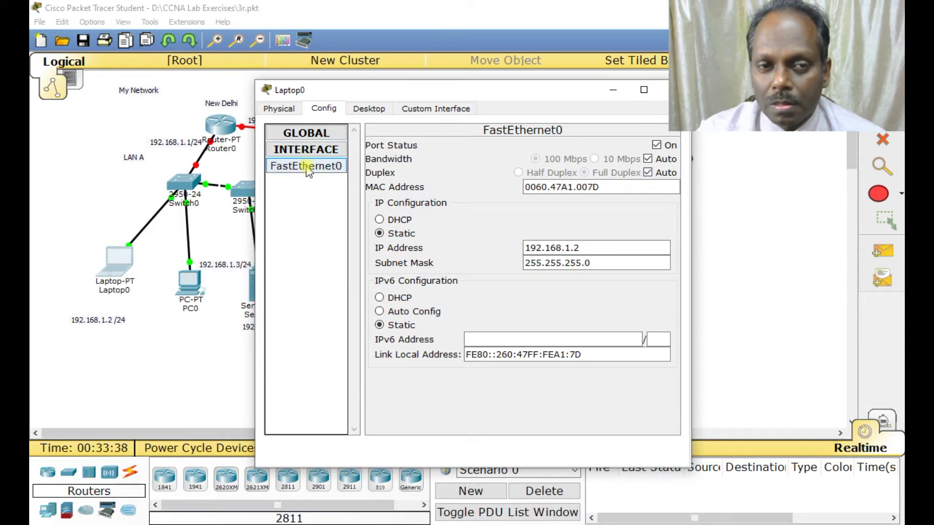
{"action": "left_click", "coordinate": [309, 150]}
{"action": "left_click", "coordinate": [311, 152]}
{"action": "left_click", "coordinate": [311, 152]}
{"action": "left_click", "coordinate": [309, 151]}
{"action": "left_click", "coordinate": [321, 132]}
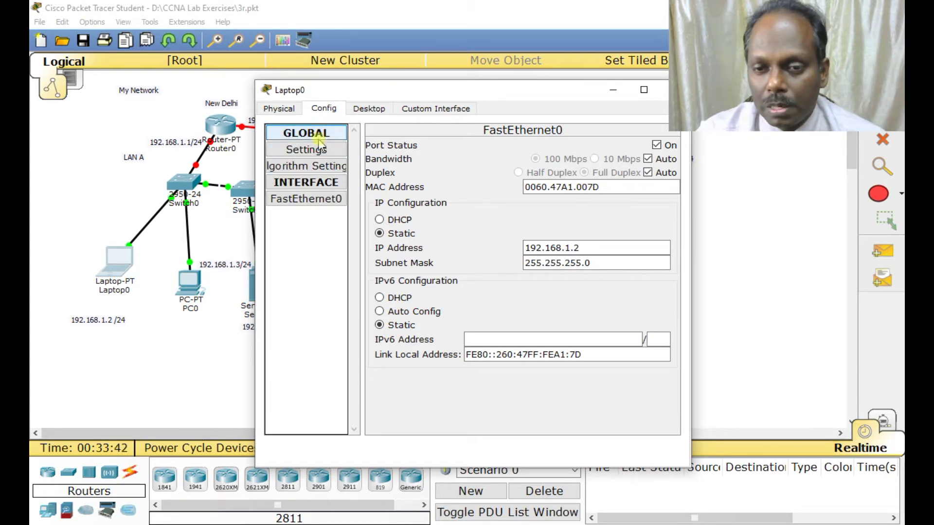
Step: Set Laptop0's static default gateway to 192.168.1.1 and close its configuration window
{"action": "left_click", "coordinate": [322, 183]}
{"action": "left_click", "coordinate": [324, 168]}
{"action": "left_click", "coordinate": [316, 150]}
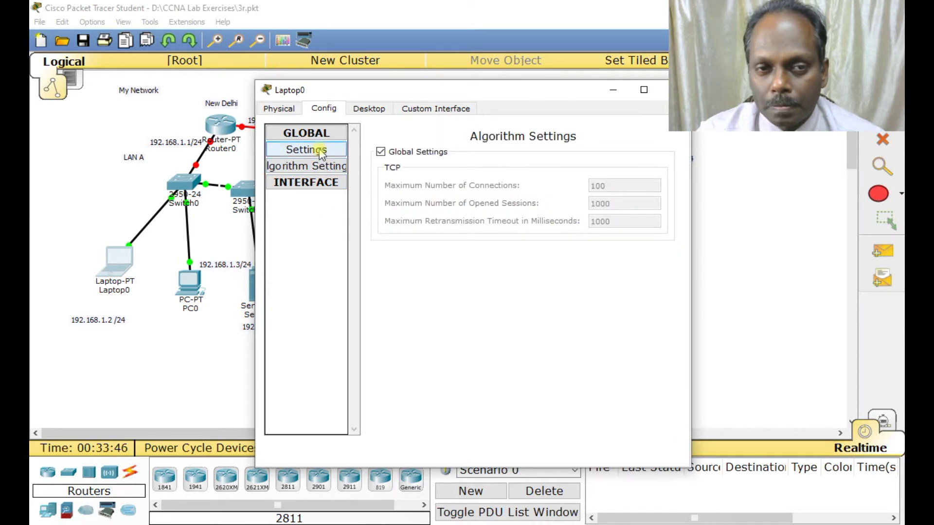
{"action": "left_click", "coordinate": [446, 241]}
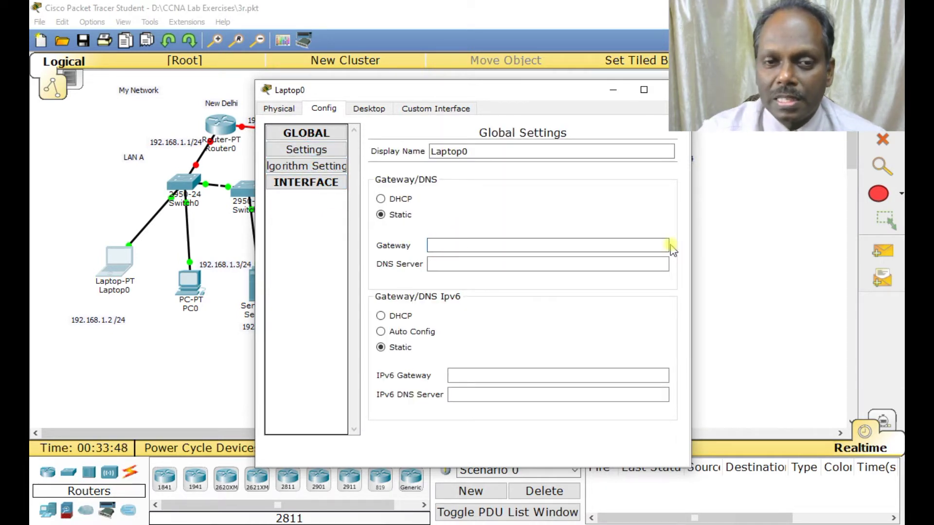
{"action": "type", "text": "192.168.1.1"}
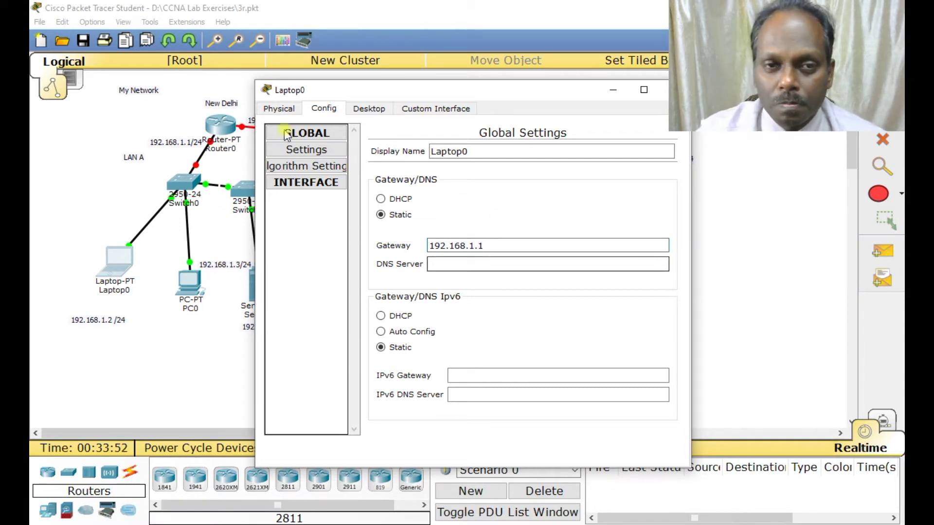
{"action": "left_click", "coordinate": [678, 90]}
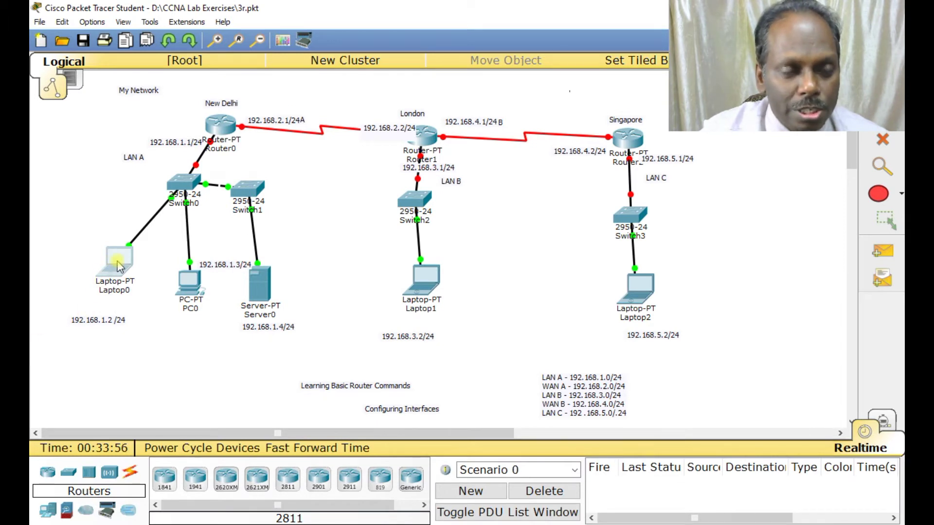
{"action": "mouse_move", "coordinate": [118, 266]}
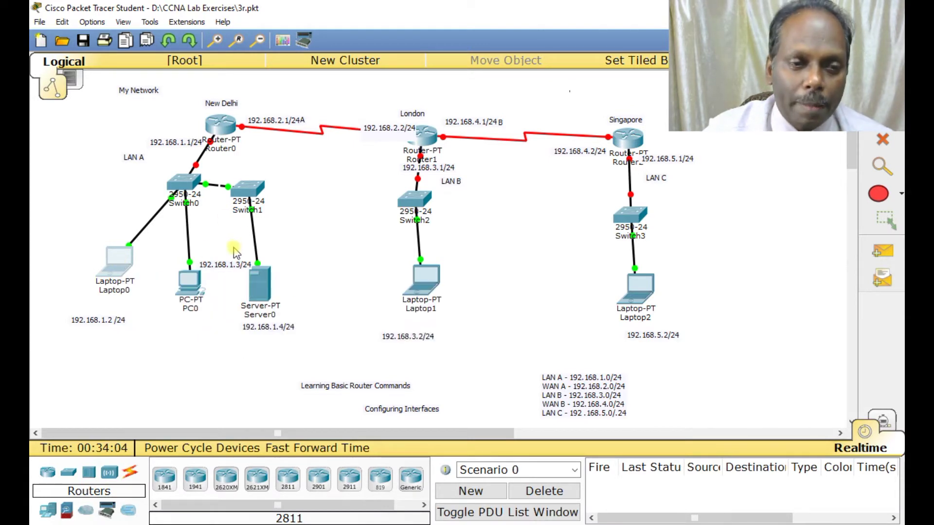
Step: Set PC0's static default gateway to 192.168.1.1
{"action": "left_click", "coordinate": [190, 285]}
{"action": "left_click", "coordinate": [325, 109]}
{"action": "left_click", "coordinate": [454, 245]}
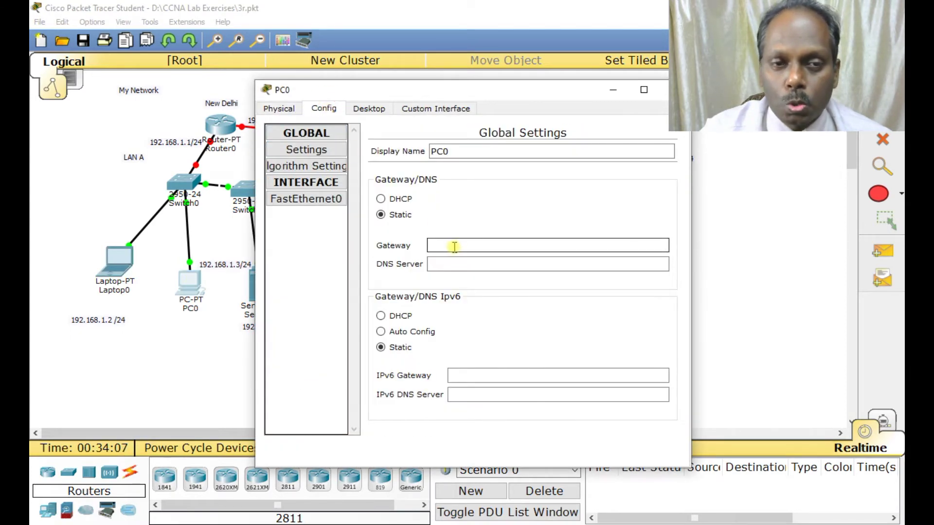
{"action": "type", "text": "192.168.1.1"}
Step: Configure PC0's FastEthernet0 interface with the static IP address 192.168.1.3 and subnet mask 255.255.255.0, and close its configuration
{"action": "left_click", "coordinate": [295, 203]}
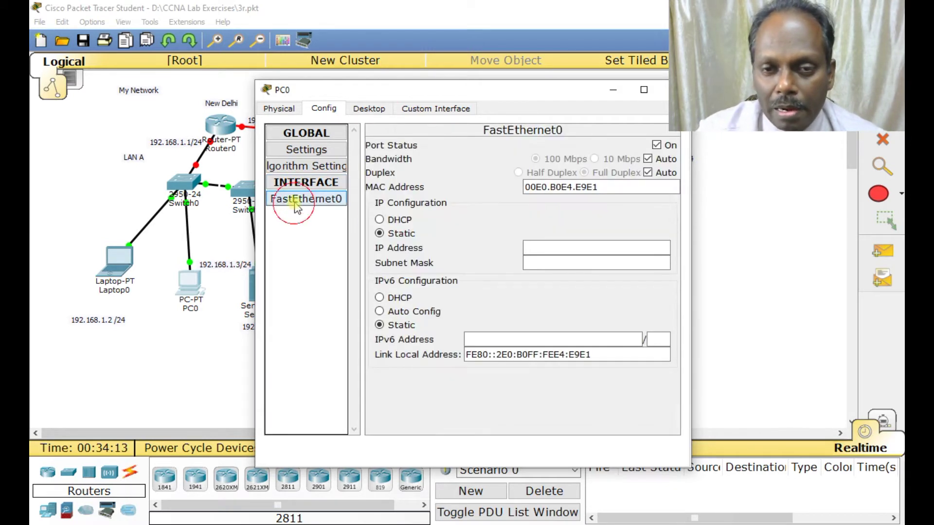
{"action": "left_click", "coordinate": [539, 247]}
{"action": "type", "text": "192.168."}
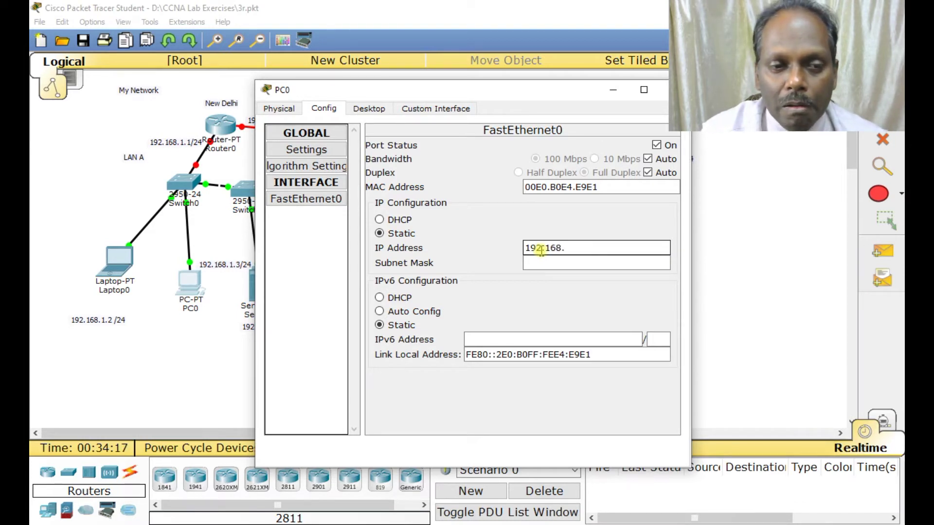
{"action": "type", "text": "1.34"}
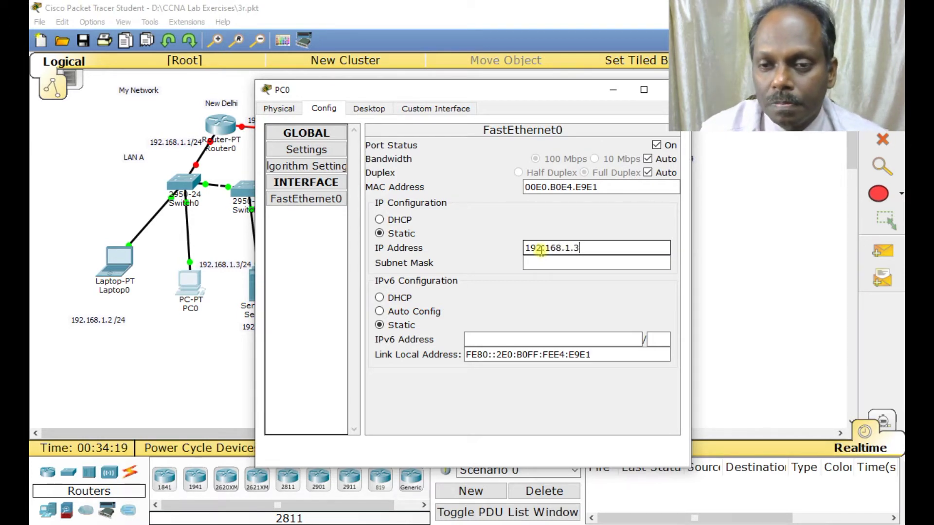
{"action": "key", "text": "Tab"}
{"action": "key", "text": "Tab"}
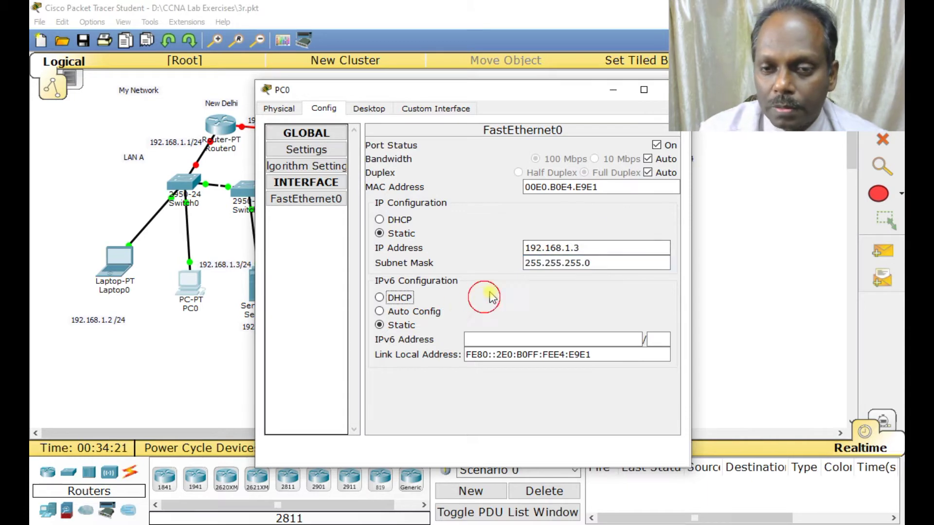
{"action": "left_click", "coordinate": [675, 90]}
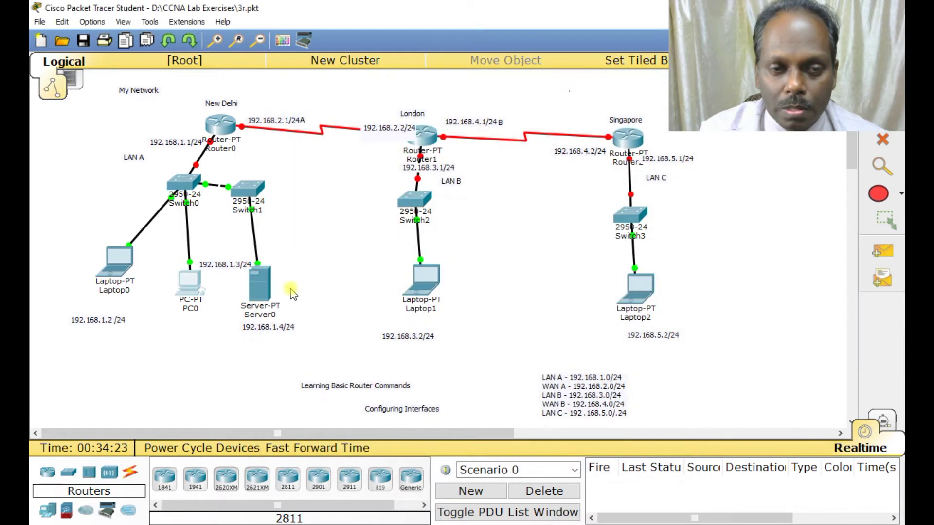
Step: Set Server0's static default gateway to 192.168.1.1
{"action": "left_click", "coordinate": [267, 288]}
{"action": "left_click", "coordinate": [331, 112]}
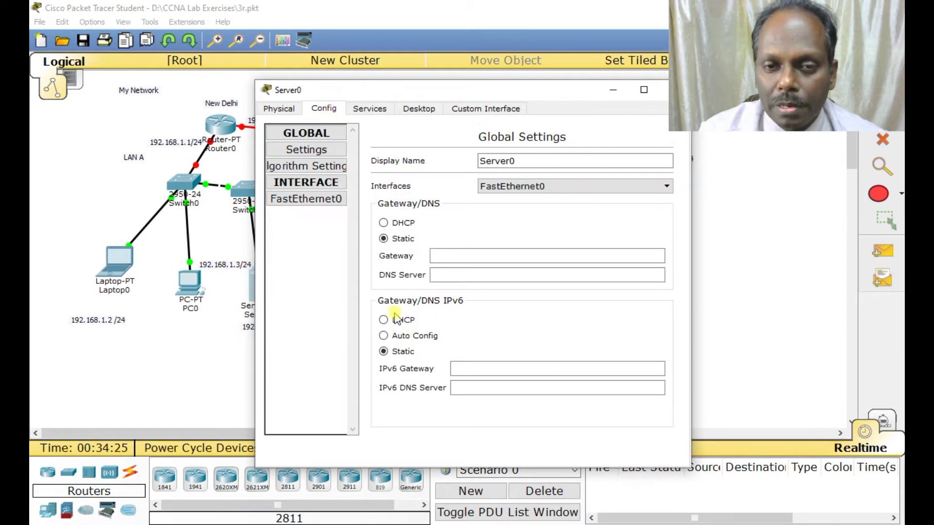
{"action": "left_click", "coordinate": [463, 254]}
{"action": "type", "text": "192.168.1."}
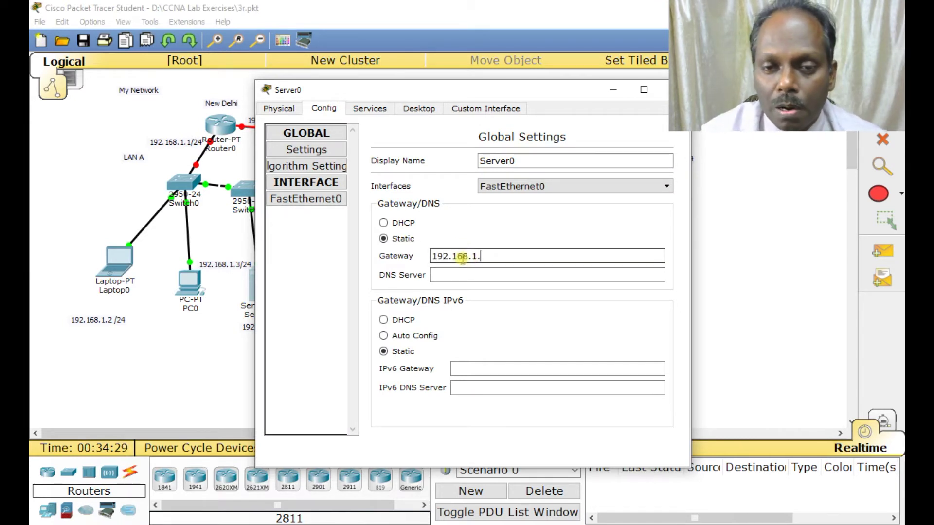
{"action": "type", "text": "1"}
Step: Configure Server0's FastEthernet0 interface with the static IP address 192.168.1.4 and subnet mask 255.255.255.0, and close its configuration
{"action": "left_click", "coordinate": [321, 199]}
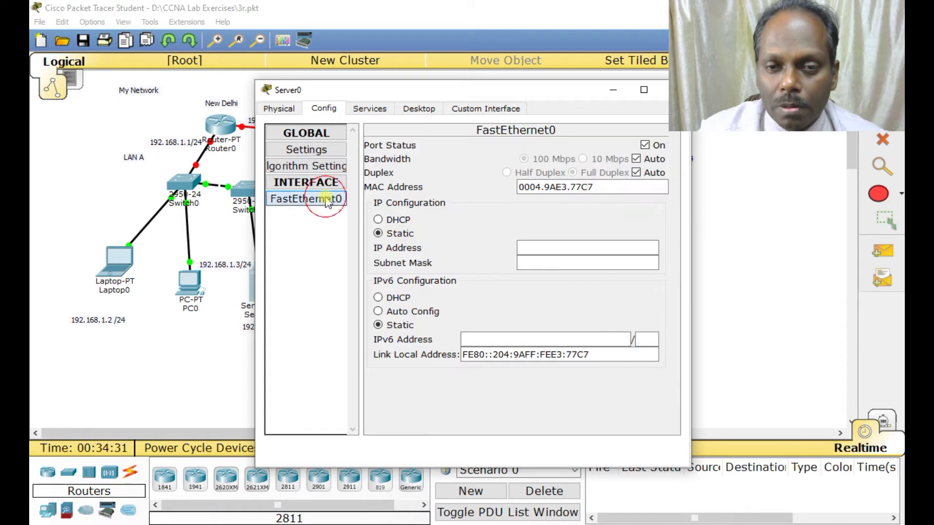
{"action": "left_click", "coordinate": [540, 245]}
{"action": "type", "text": "192.168.1."}
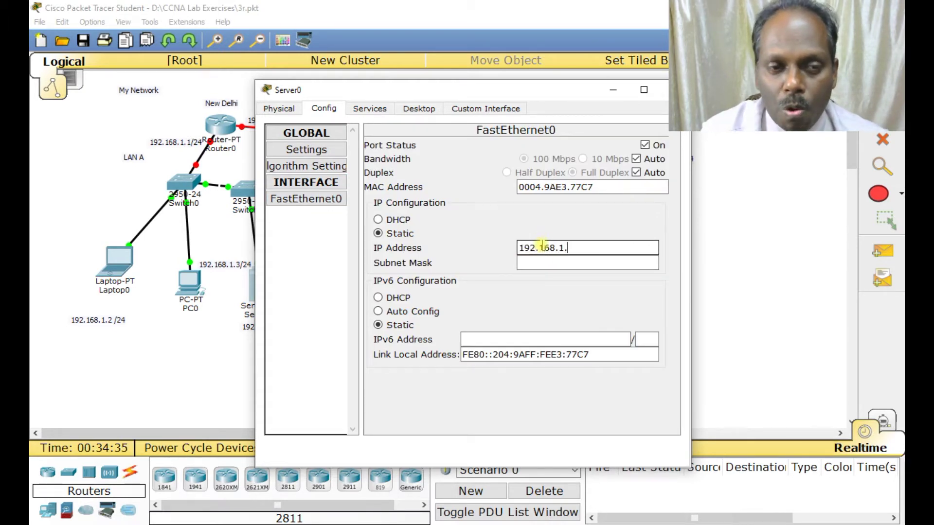
{"action": "key", "text": "Tab"}
{"action": "key", "text": "Tab"}
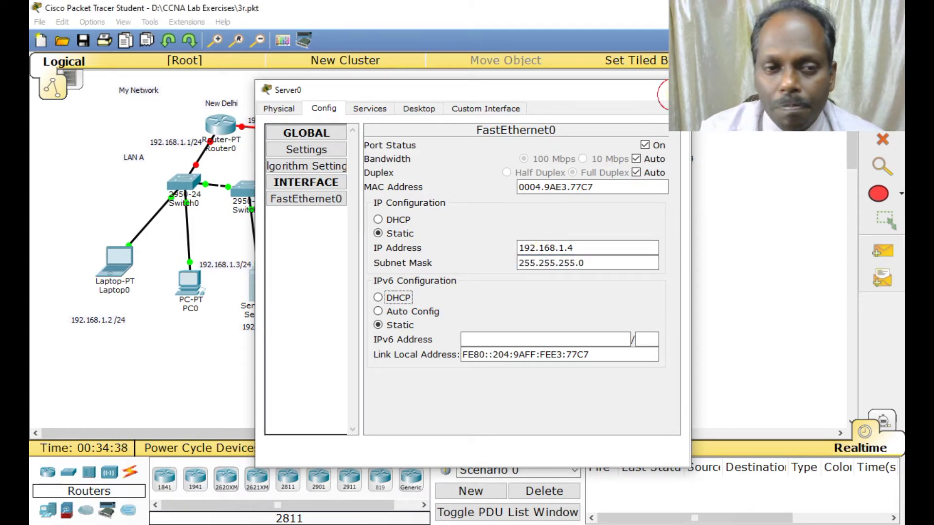
{"action": "left_click", "coordinate": [666, 90]}
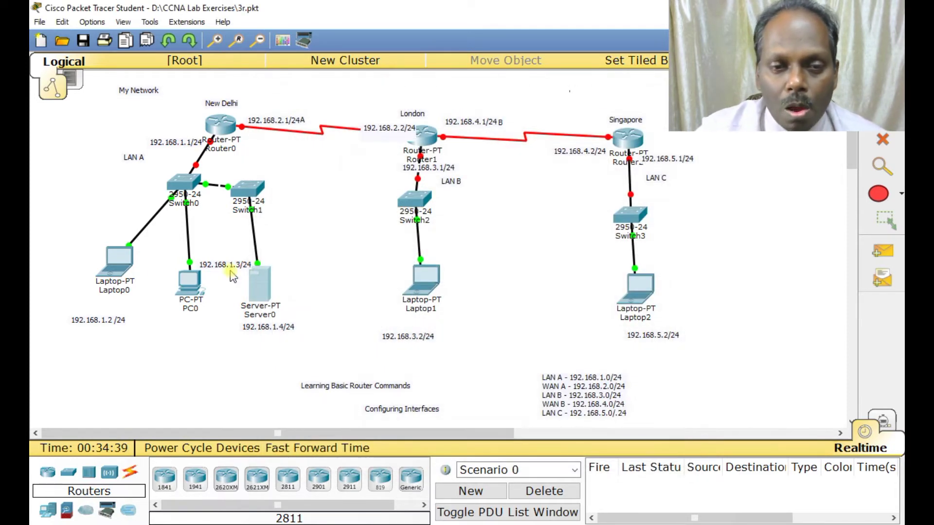
Step: Set Laptop1's static default gateway to 192.168.3.1
{"action": "left_click", "coordinate": [430, 280]}
{"action": "left_click", "coordinate": [333, 110]}
{"action": "left_click", "coordinate": [440, 245]}
{"action": "type", "text": "192.168.3.2"}
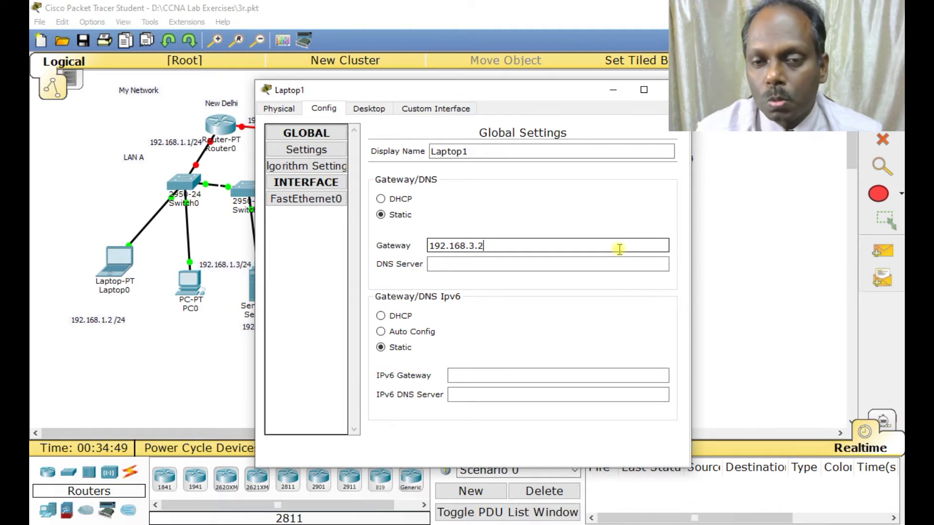
{"action": "key", "text": "Tab"}
{"action": "key", "text": "shift+Tab"}
{"action": "left_click", "coordinate": [618, 249]}
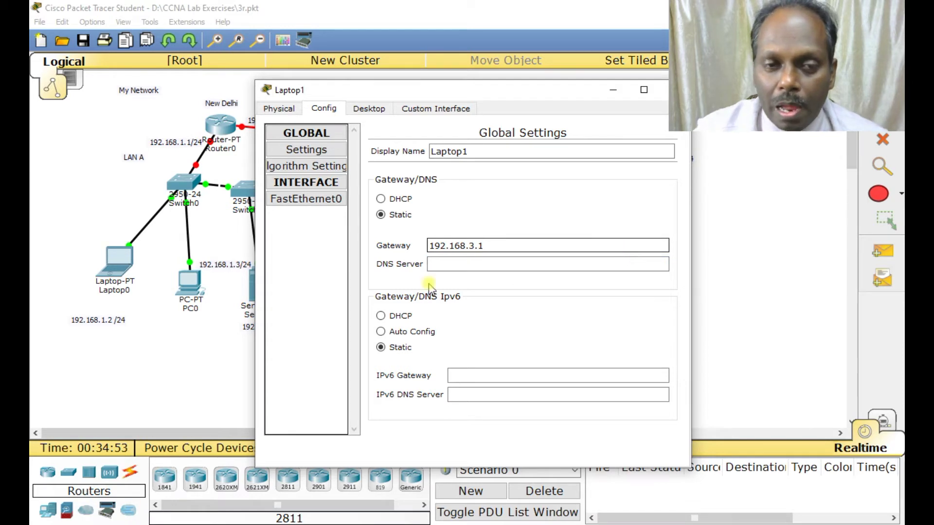
Step: Configure Laptop1's FastEthernet0 interface with the static IP address 192.168.3.2 and subnet mask 255.255.255.0, and close its configuration
{"action": "left_click", "coordinate": [308, 200]}
{"action": "left_click", "coordinate": [578, 252]}
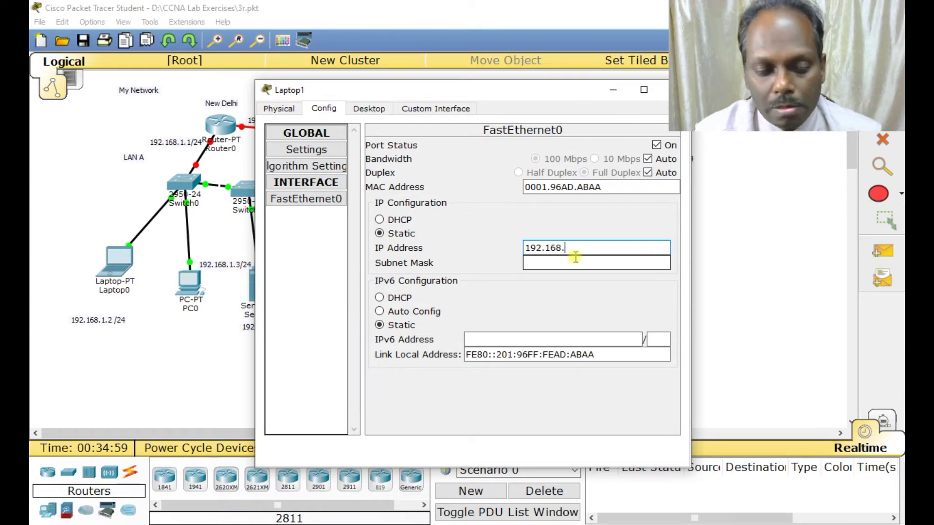
{"action": "key", "text": "Tab"}
{"action": "key", "text": "Tab"}
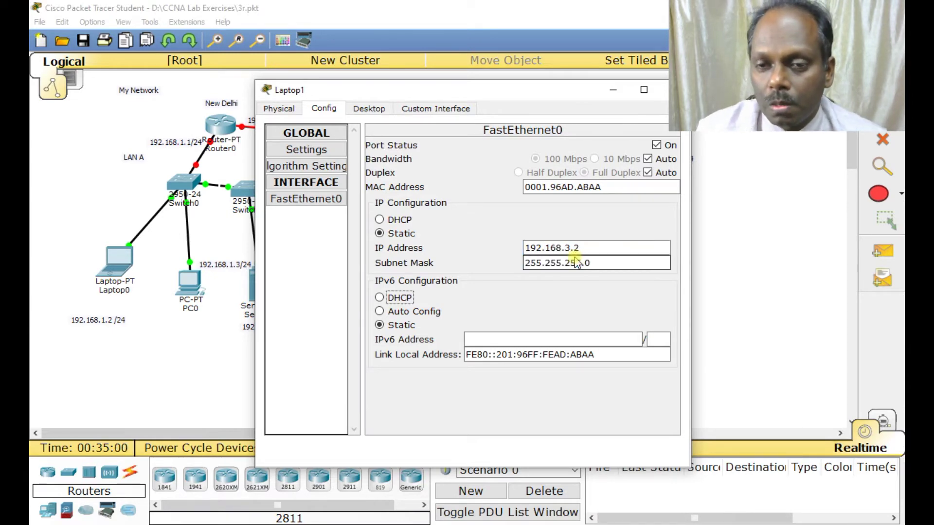
{"action": "left_click", "coordinate": [673, 91]}
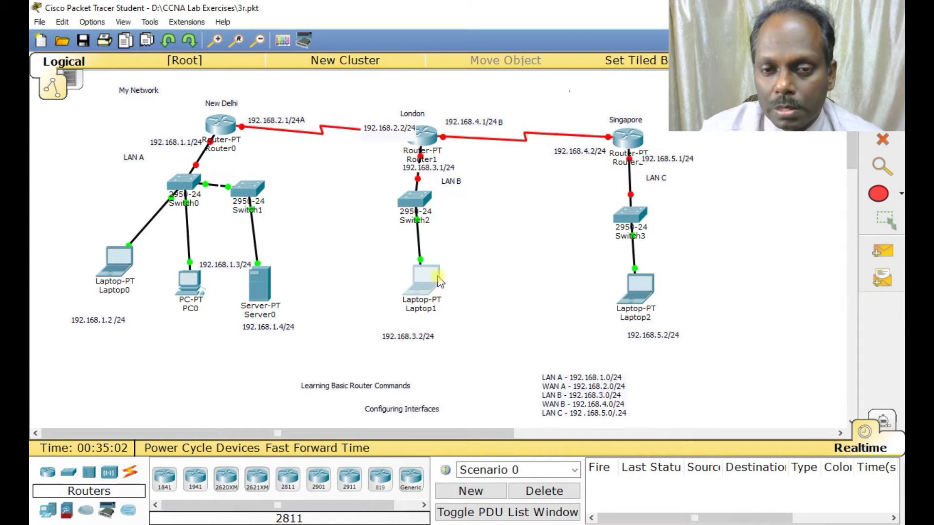
{"action": "mouse_move", "coordinate": [437, 289]}
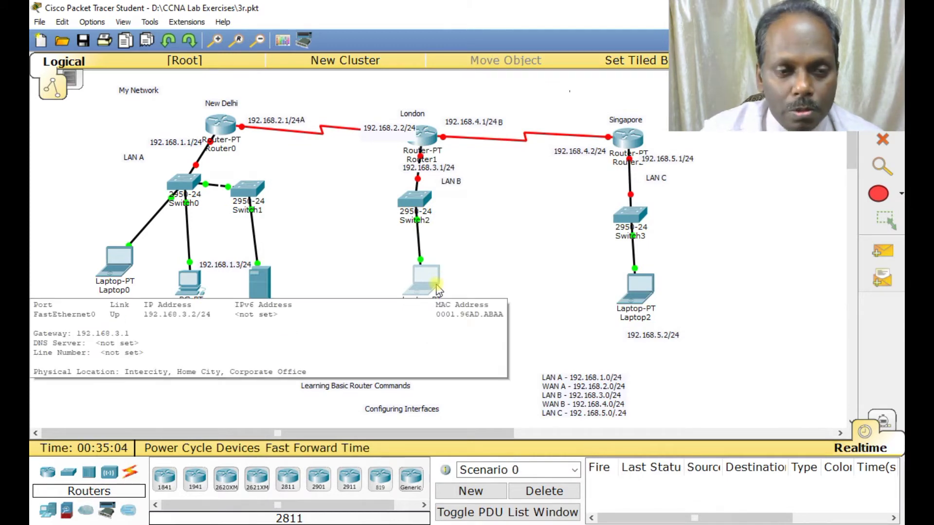
Step: Set Laptop2's static default gateway to 192.168.5.1
{"action": "left_click", "coordinate": [638, 288]}
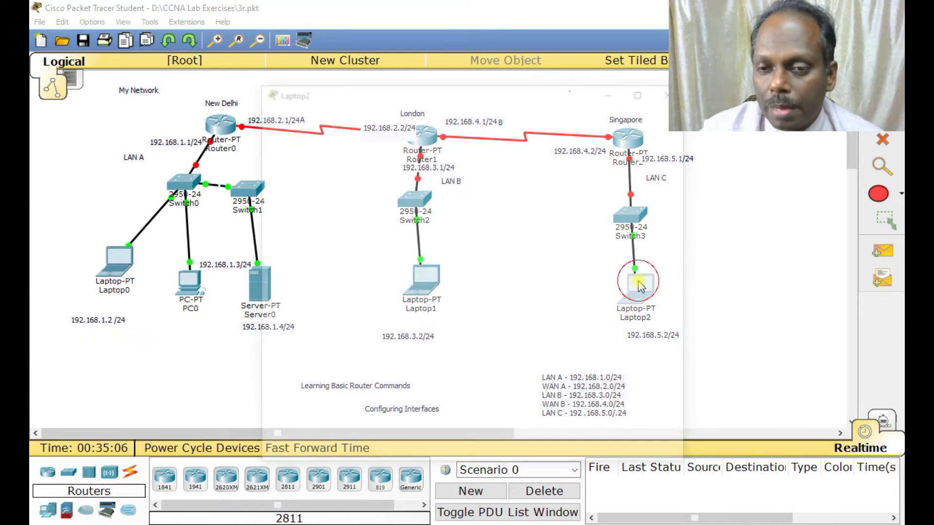
{"action": "left_click", "coordinate": [337, 114]}
{"action": "left_click", "coordinate": [451, 246]}
{"action": "type", "text": "1"}
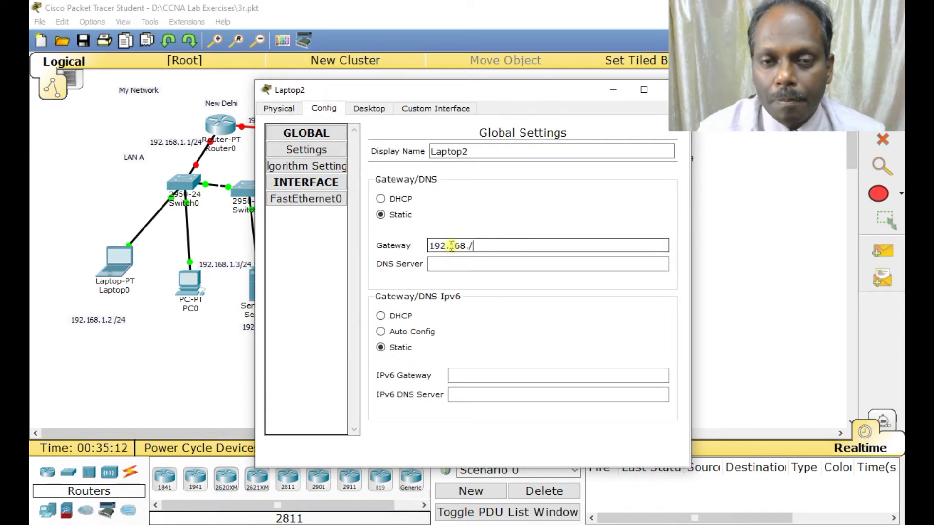
{"action": "type", "text": "92.168.5.1"}
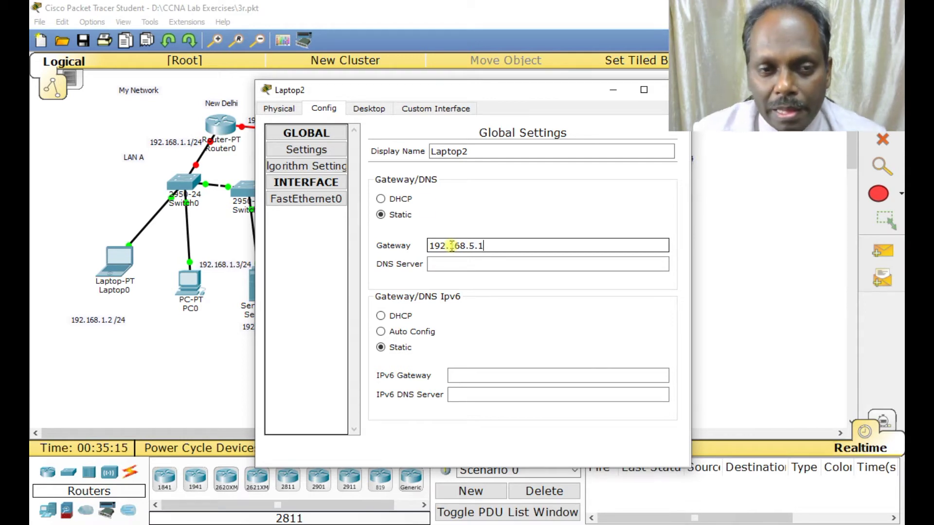
Step: Configure Laptop2's FastEthernet0 interface with static IP address 192.168.5.2 and subnet mask 255.255.255.0, recheck its gateway, and close its configuration
{"action": "left_click", "coordinate": [316, 199]}
{"action": "left_click", "coordinate": [538, 251]}
{"action": "type", "text": "1"}
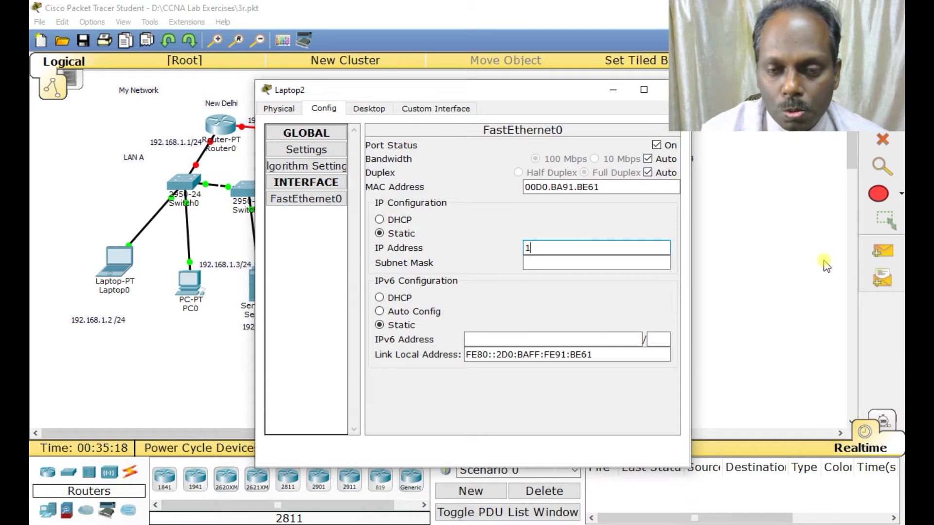
{"action": "type", "text": "92.168.5.2"}
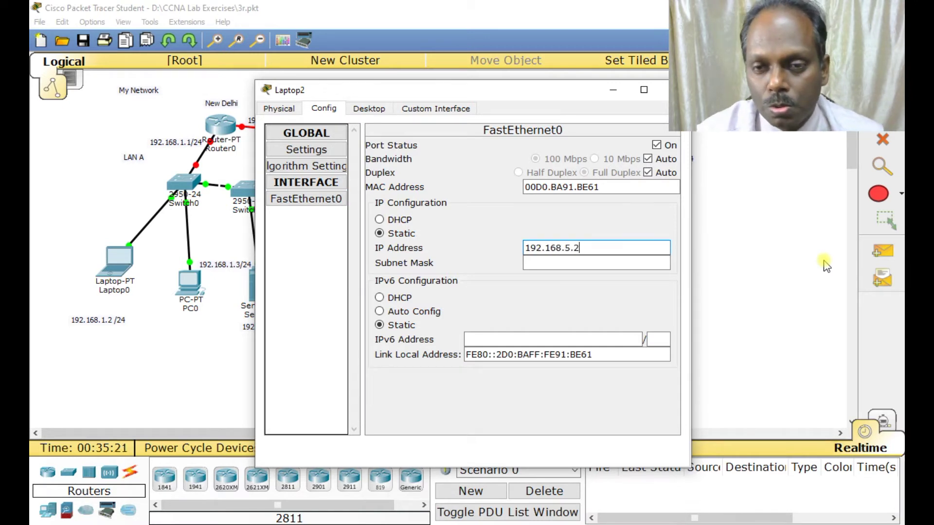
{"action": "key", "text": "Tab"}
{"action": "key", "text": "Tab"}
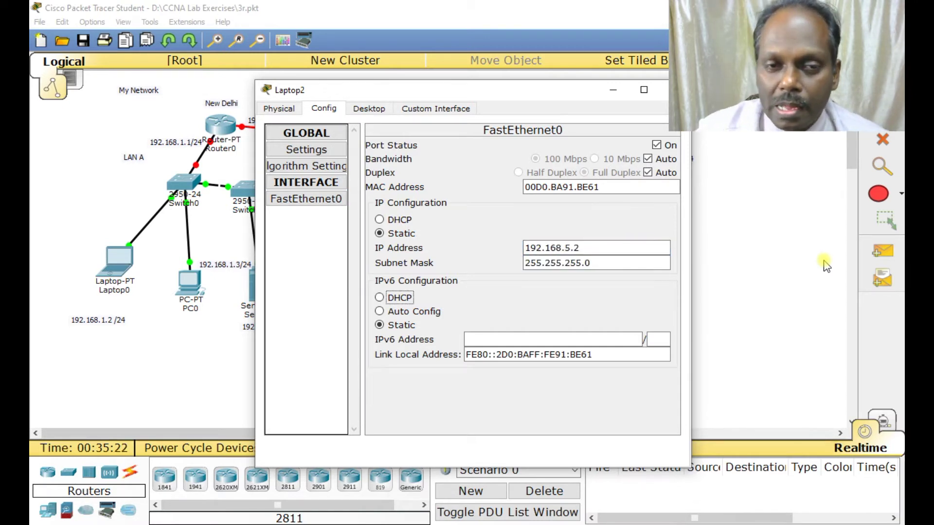
{"action": "left_click", "coordinate": [309, 183]}
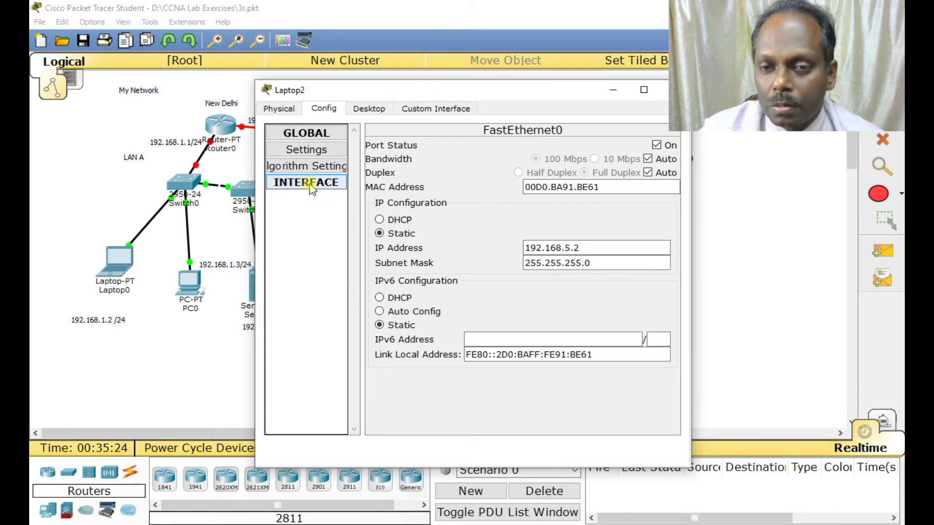
{"action": "left_click", "coordinate": [312, 150]}
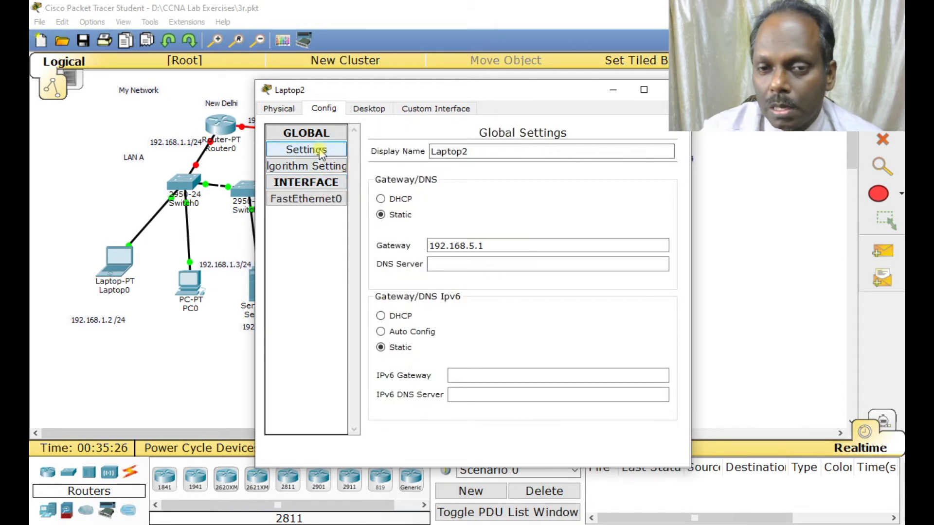
{"action": "left_click", "coordinate": [664, 89]}
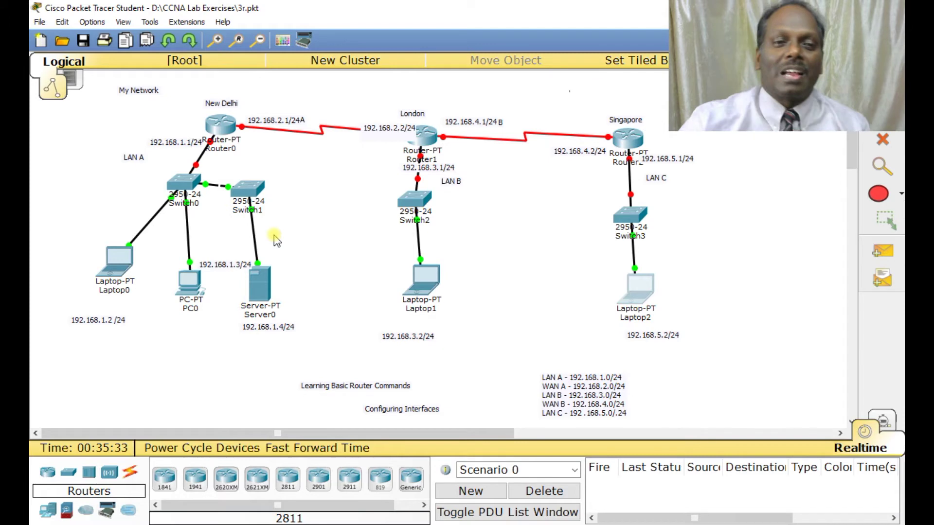
Step: Open Router0's command line and enter privileged EXEC mode with the enable password, keeping the LAN A devices in view
{"action": "left_click", "coordinate": [233, 130]}
{"action": "left_click", "coordinate": [360, 109]}
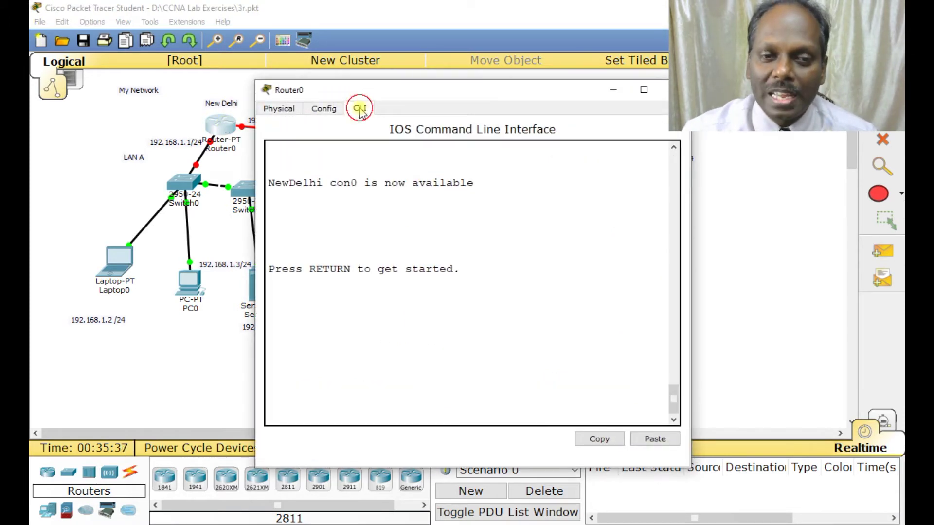
{"action": "left_click", "coordinate": [451, 360]}
{"action": "key", "text": "Return"}
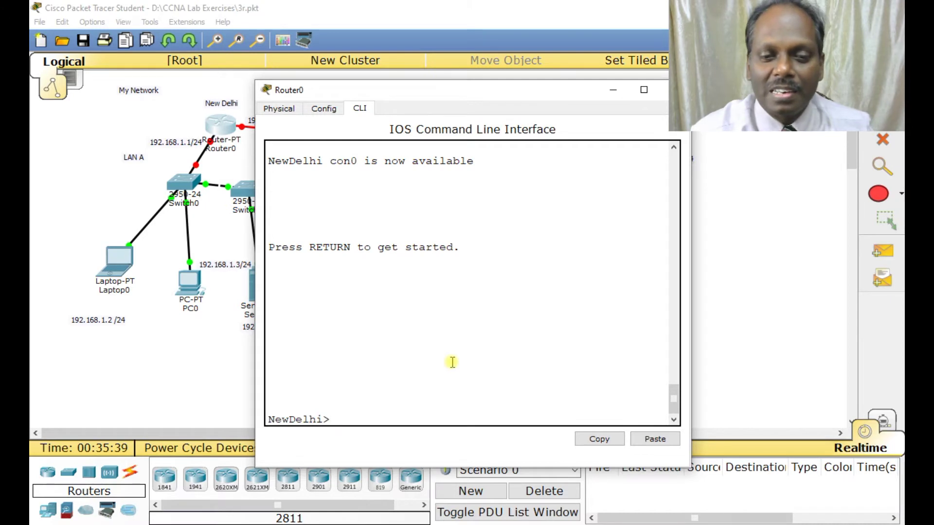
{"action": "type", "text": "EN"}
{"action": "key", "text": "Return"}
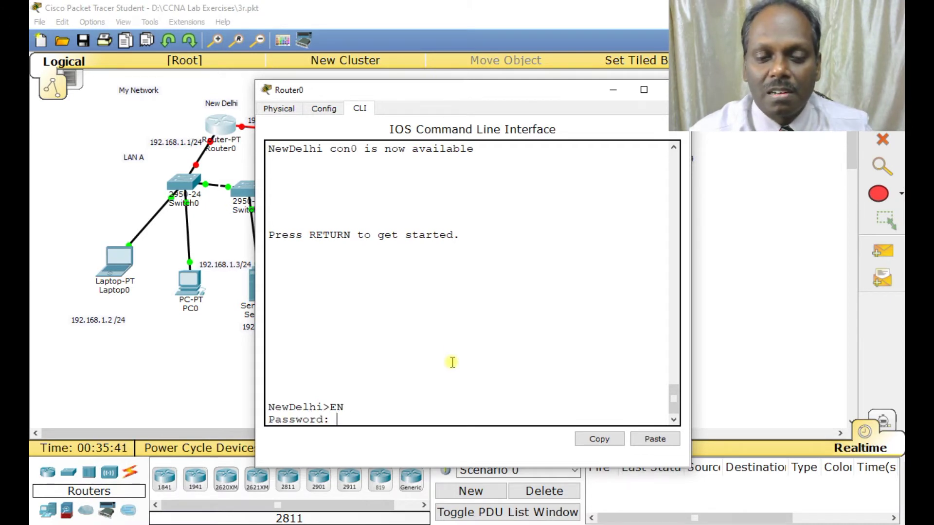
{"action": "key", "text": "Return"}
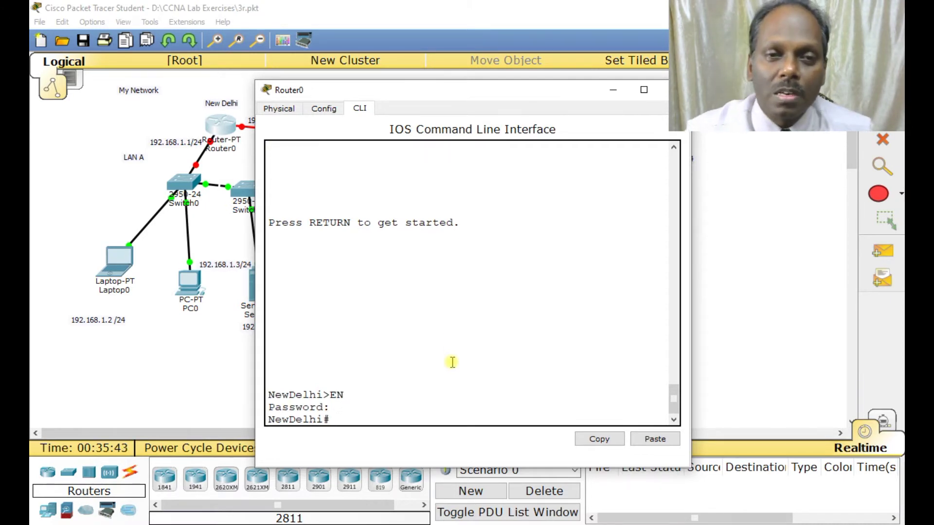
{"action": "left_click_drag", "start_coordinate": [346, 90], "coordinate": [407, 92]}
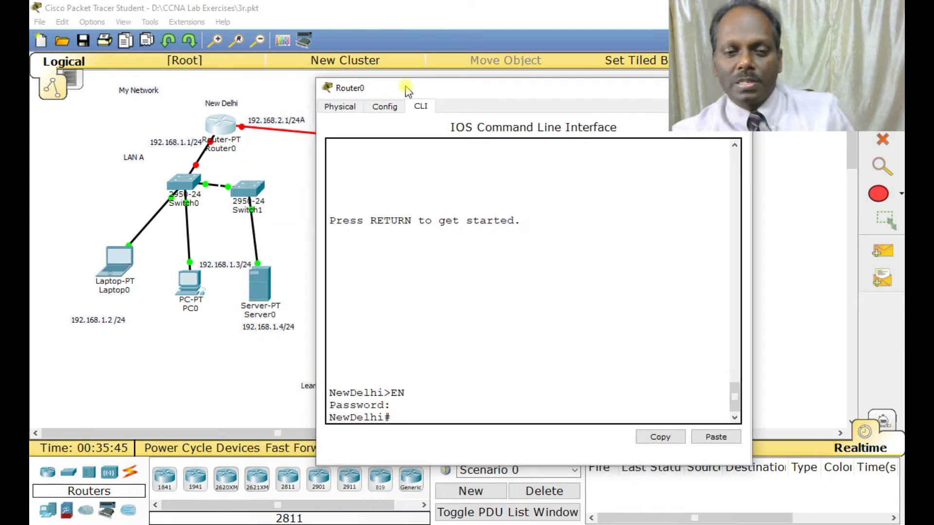
{"action": "type", "text": "show interfac"}
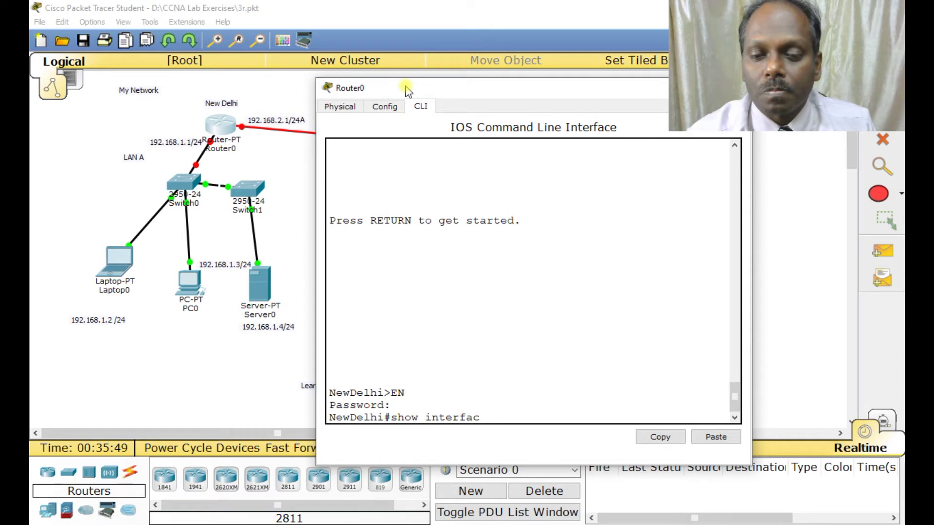
{"action": "type", "text": "e"}
{"action": "key", "text": "Tab"}
{"action": "key", "text": "Tab"}
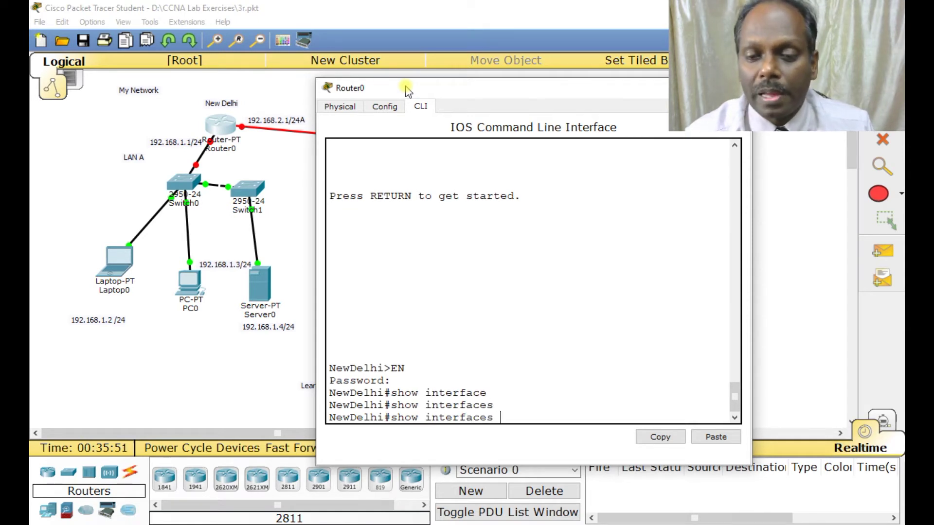
{"action": "type", "text": "br"}
{"action": "key", "text": "Tab"}
{"action": "key", "text": "BackSpace"}
{"action": "key", "text": "BackSpace"}
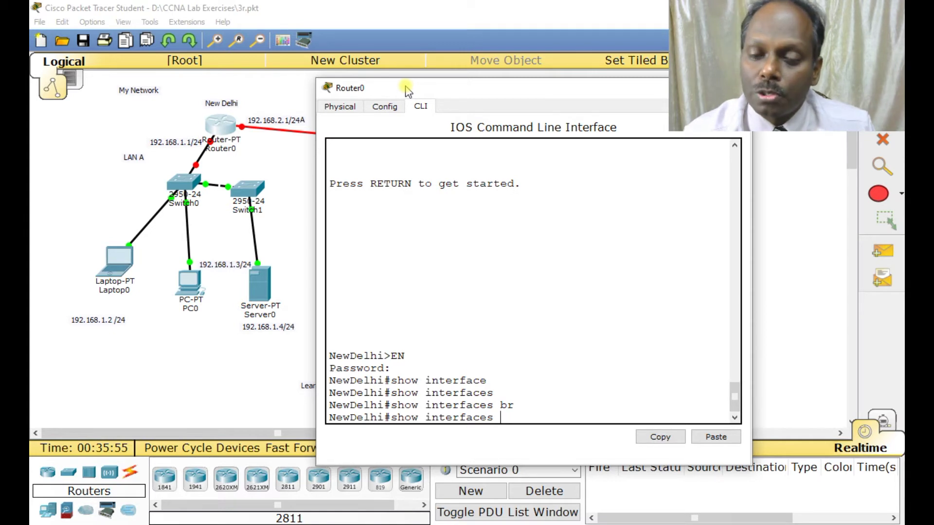
{"action": "key", "text": "BackSpace"}
{"action": "key", "text": "BackSpace"}
{"action": "key", "text": "BackSpace"}
{"action": "key", "text": "BackSpace"}
{"action": "key", "text": "BackSpace"}
{"action": "key", "text": "BackSpace"}
{"action": "key", "text": "BackSpace"}
{"action": "key", "text": "BackSpace"}
{"action": "key", "text": "BackSpace"}
{"action": "key", "text": "BackSpace"}
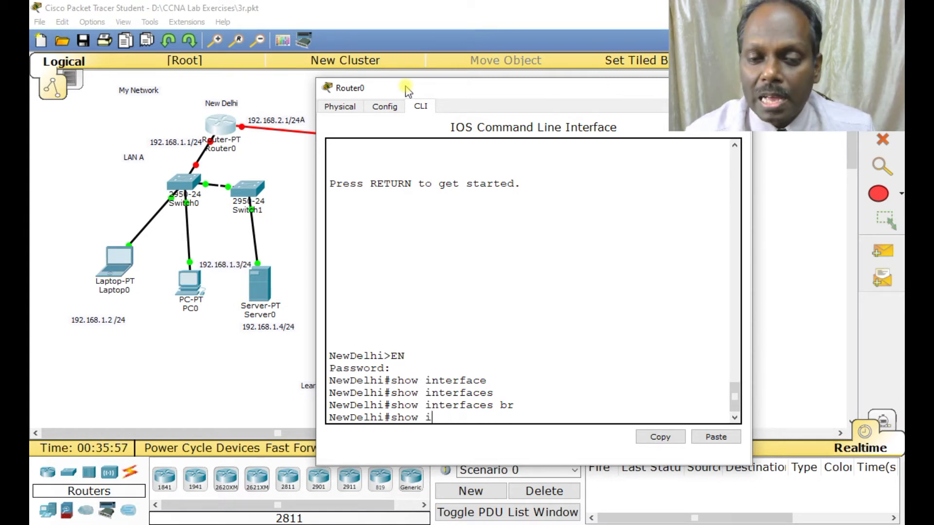
Step: Run show ip interface brief on the NewDelhi router and examine the entries for FastEthernet0/0 and Serial2/0
{"action": "type", "text": "ip inter"}
{"action": "key", "text": "Tab"}
{"action": "type", "text": "bri"}
{"action": "key", "text": "Tab"}
{"action": "key", "text": "Return"}
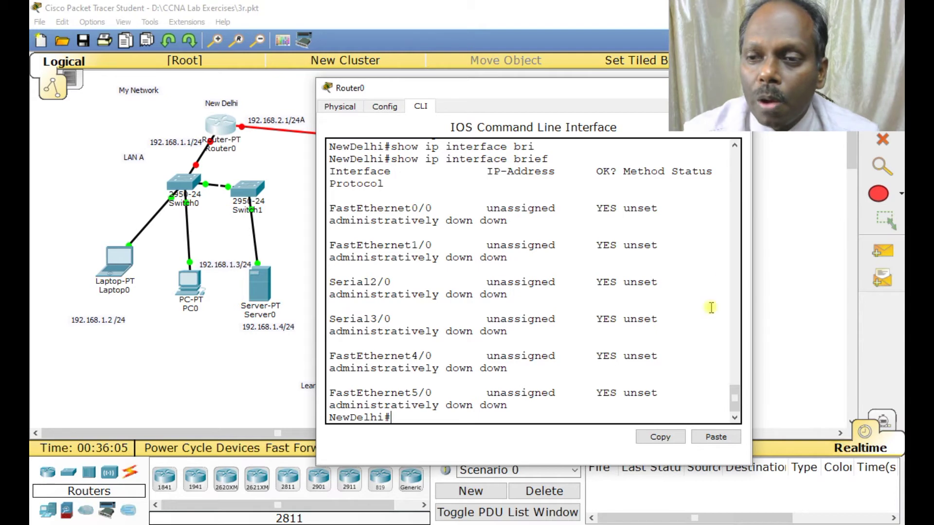
{"action": "left_click", "coordinate": [726, 88]}
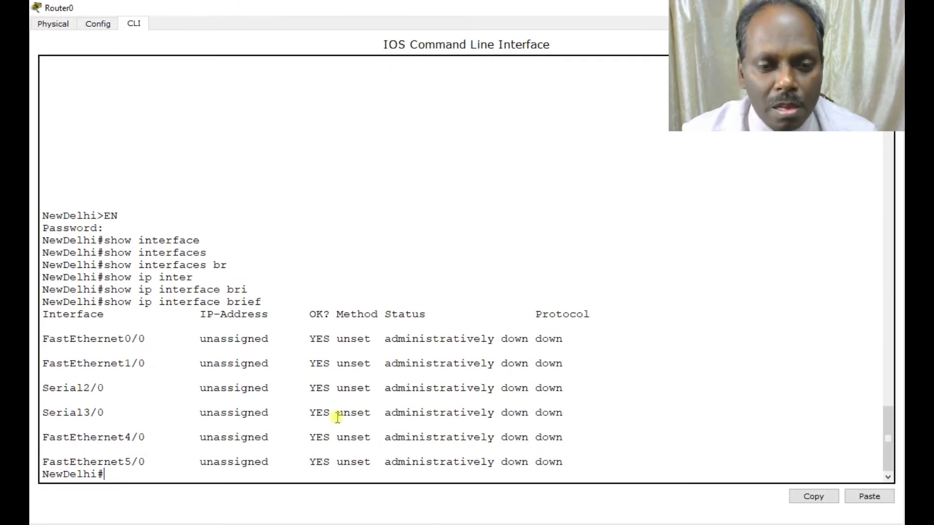
{"action": "double_click", "coordinate": [87, 341]}
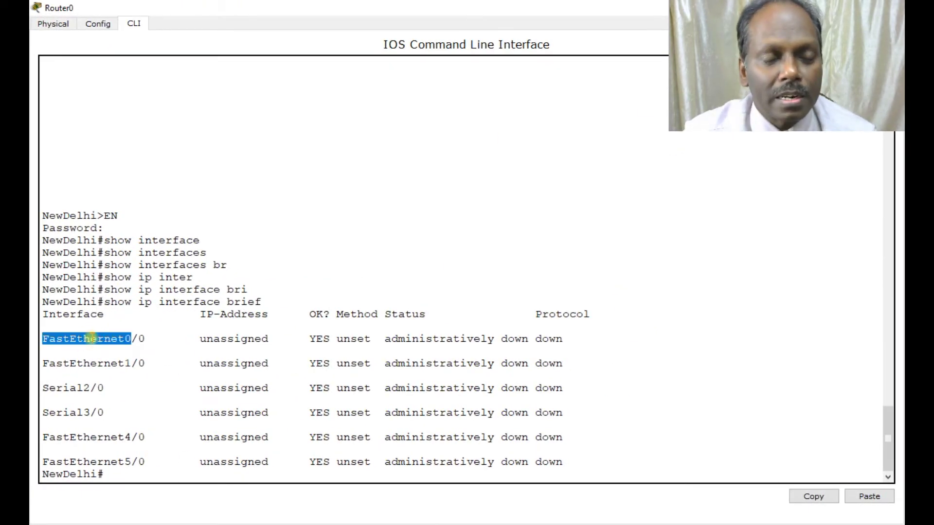
{"action": "left_click", "coordinate": [246, 347]}
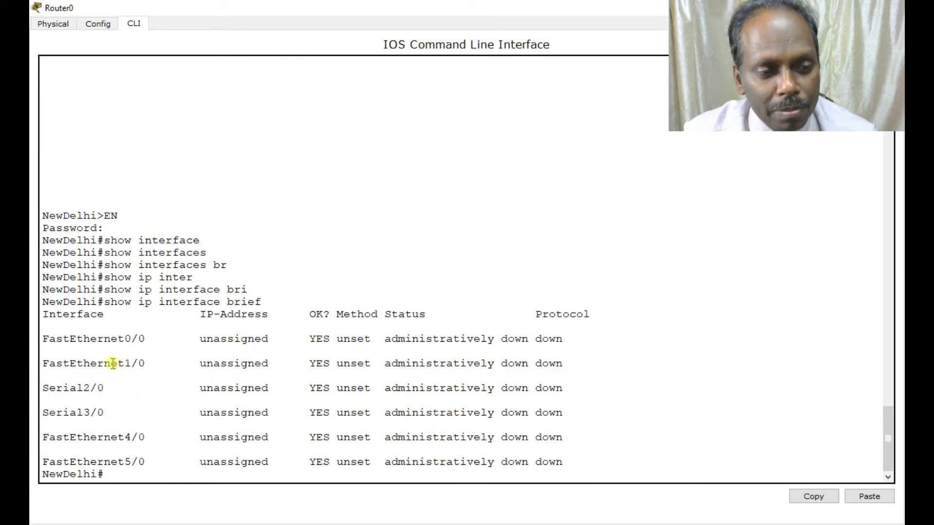
{"action": "double_click", "coordinate": [82, 389]}
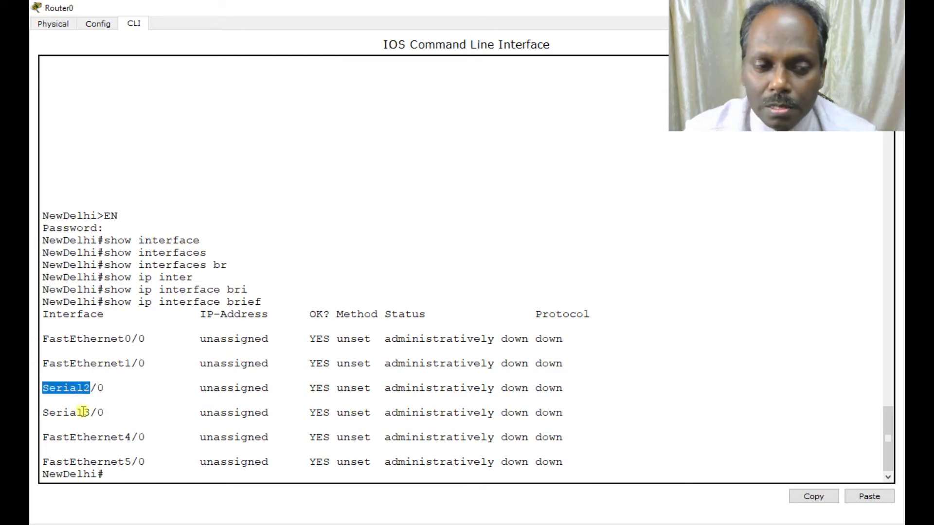
{"action": "left_click", "coordinate": [118, 341]}
{"action": "triple_click", "coordinate": [118, 342]}
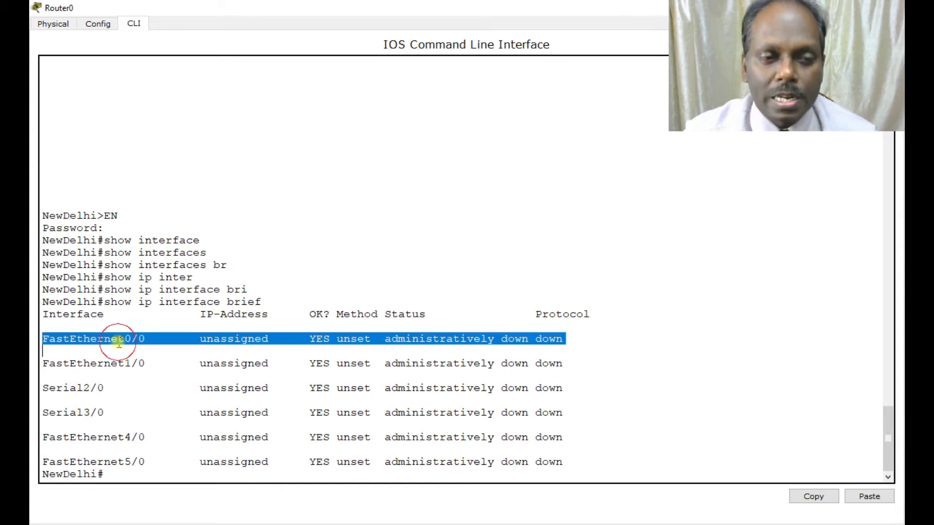
Step: Check in the topology which Router0 port connects to Switch0, and return to Router0's command line
{"action": "double_click", "coordinate": [474, 12]}
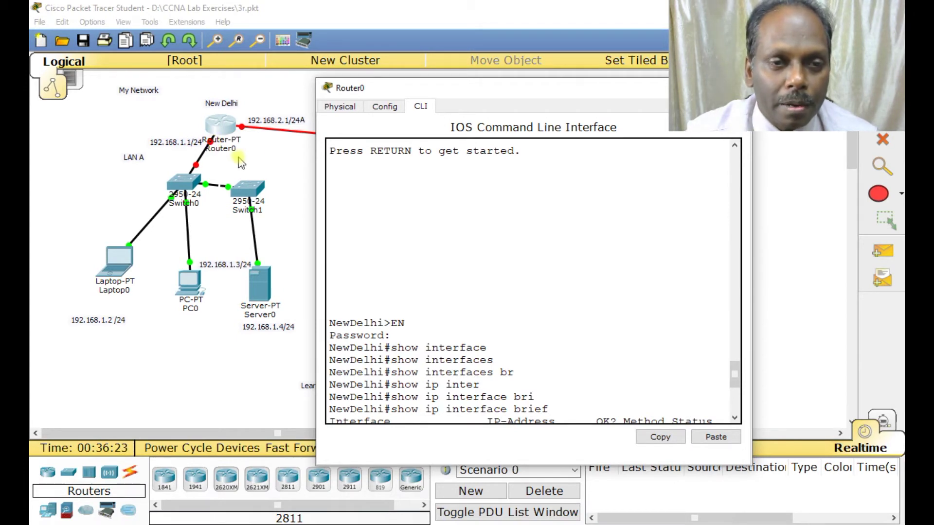
{"action": "left_click", "coordinate": [270, 158]}
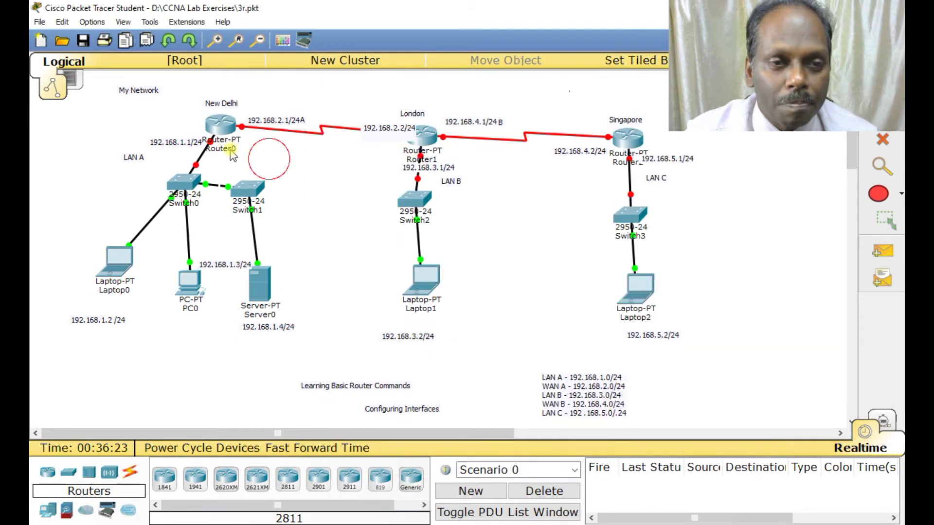
{"action": "left_click", "coordinate": [222, 125]}
{"action": "left_click", "coordinate": [614, 290]}
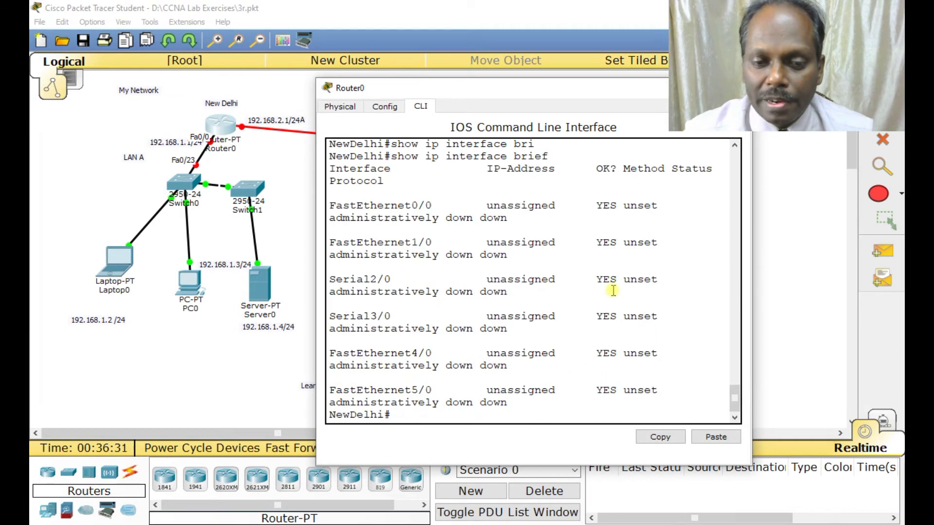
Step: In global configuration mode, assign interface fa0/0 the IP address 192.168.1.1 with subnet mask 255.255.255.0
{"action": "key", "text": "Return"}
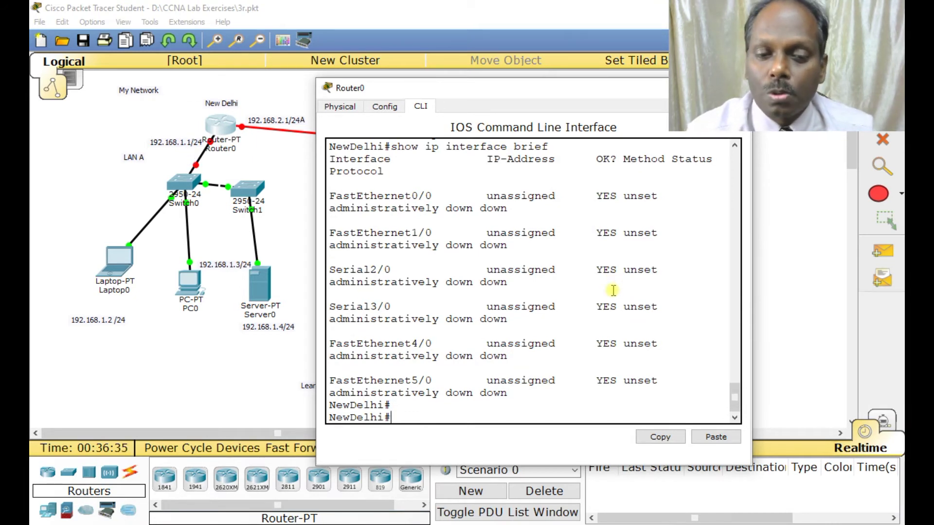
{"action": "type", "text": "conf t"}
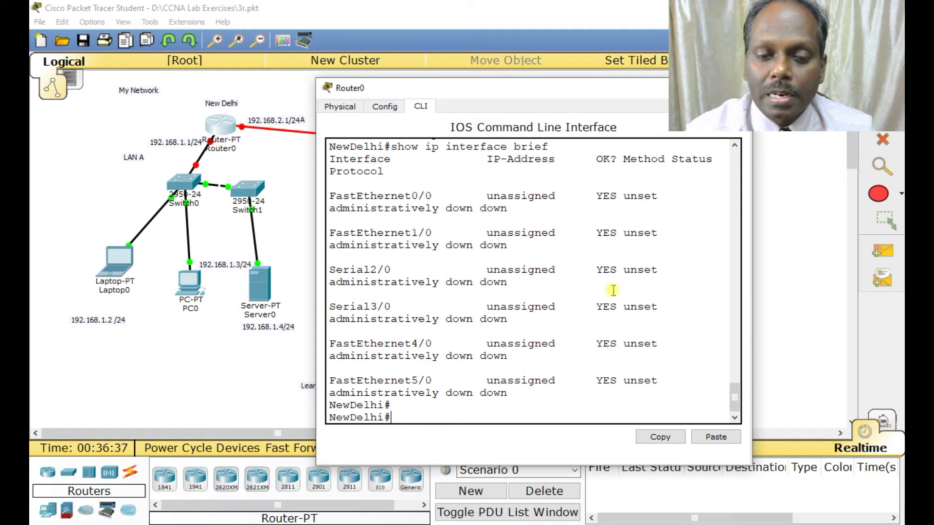
{"action": "key", "text": "Return"}
{"action": "type", "text": "interface fa-0"}
{"action": "type", "text": "0"}
{"action": "type", "text": "/0"}
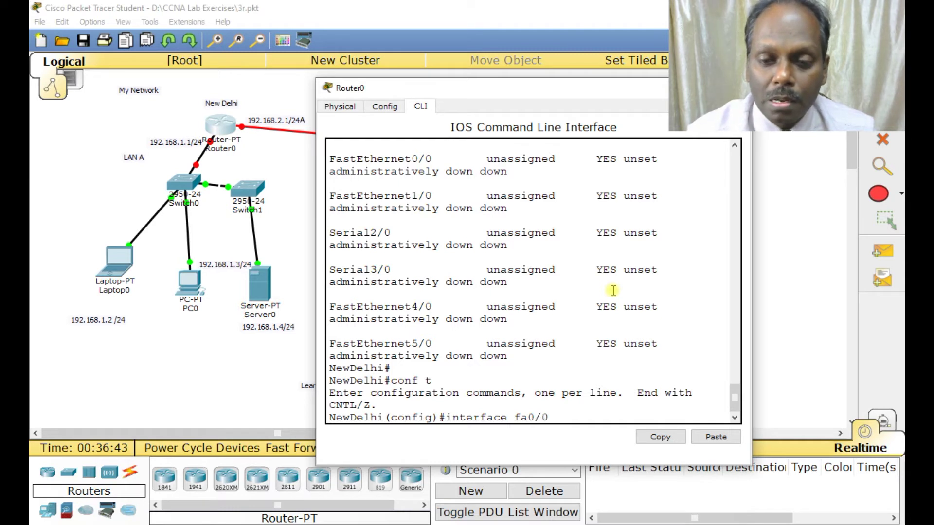
{"action": "key", "text": "Return"}
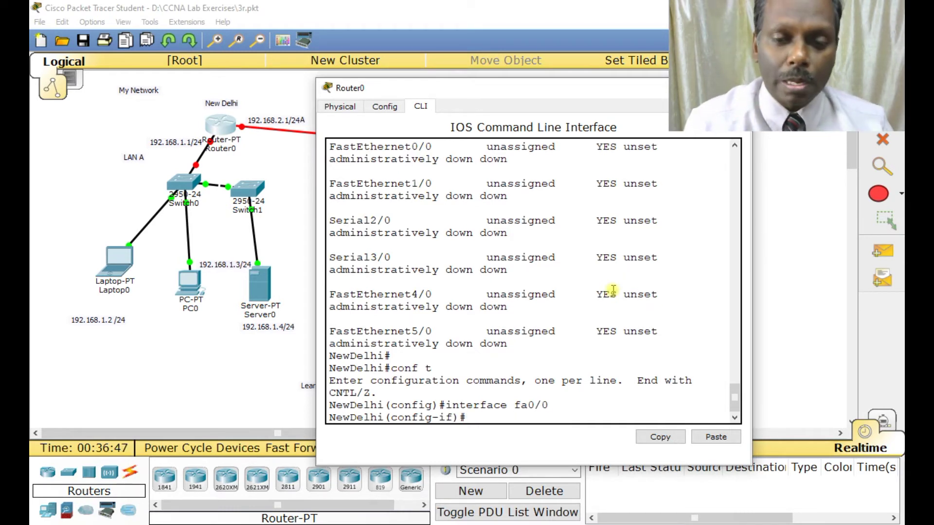
{"action": "type", "text": "ip address 19"}
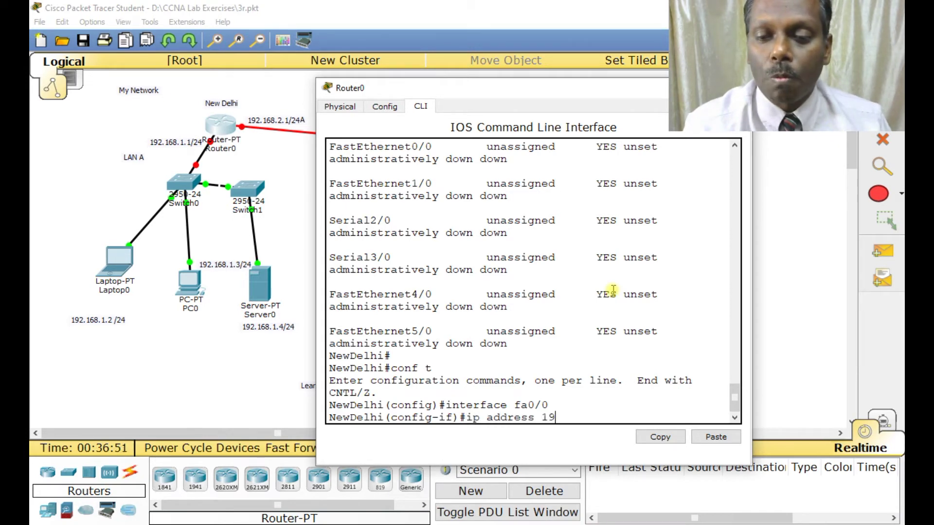
{"action": "type", "text": "2.168.1.1"}
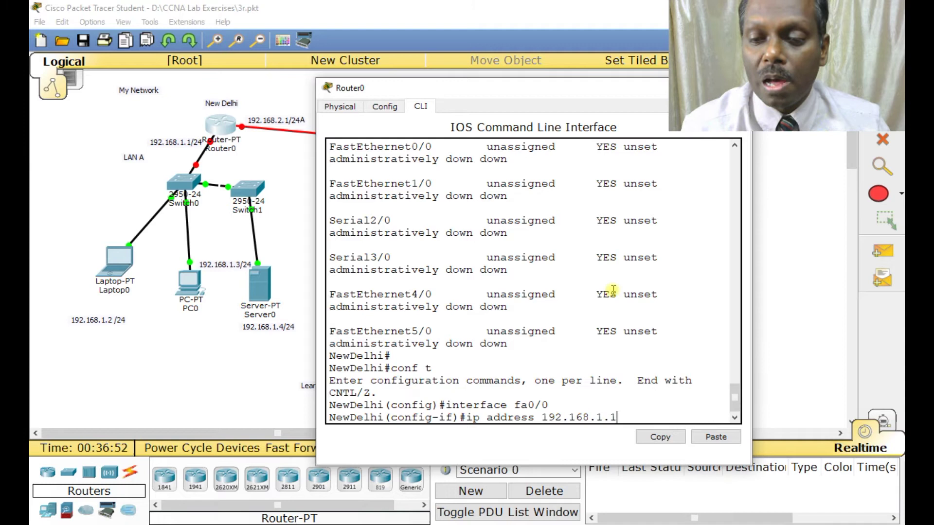
{"action": "type", "text": " 255.255.255.0"}
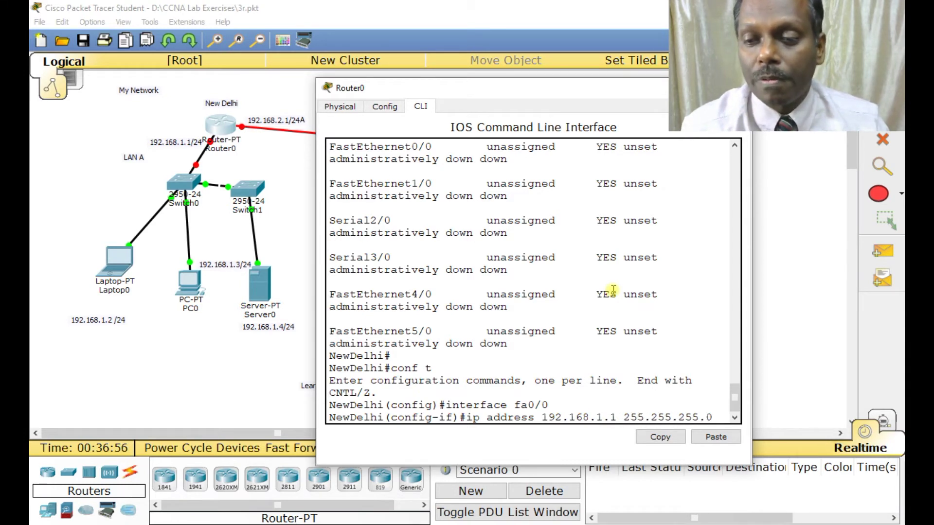
{"action": "key", "text": "Return"}
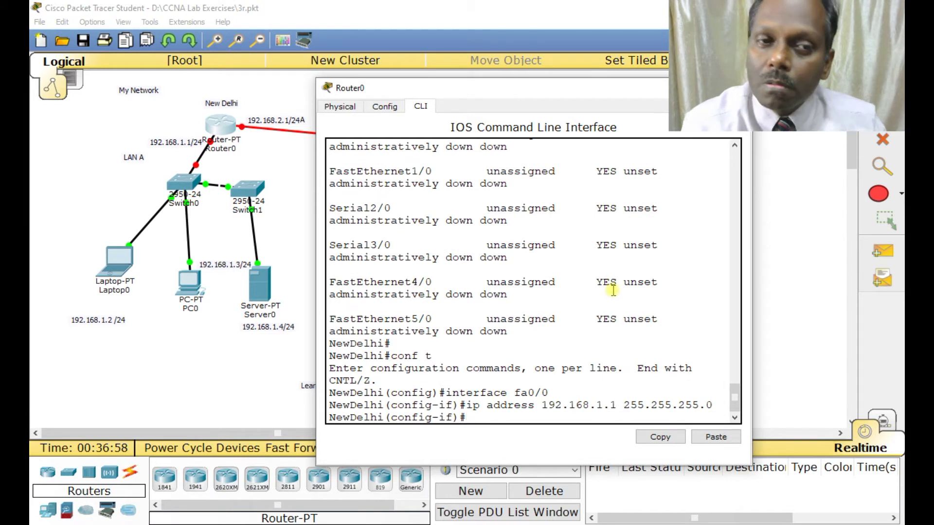
{"action": "key", "text": "Return"}
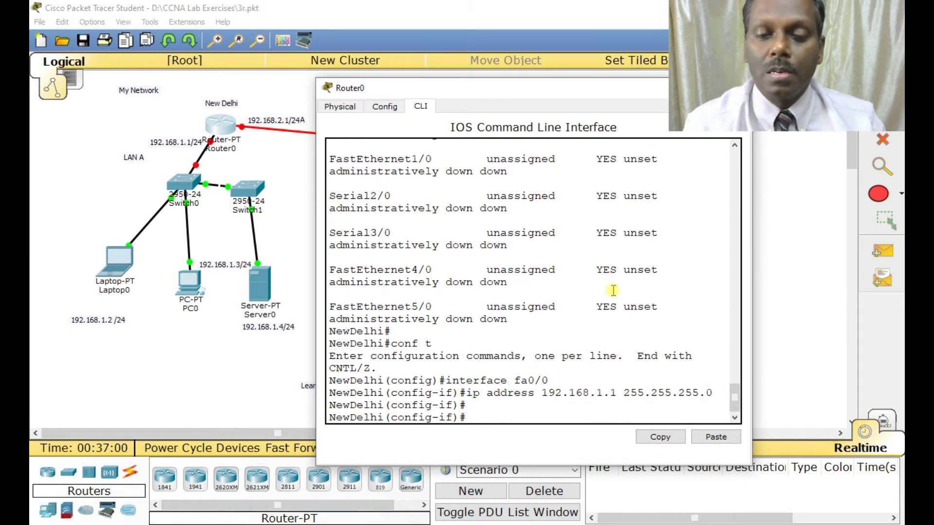
Step: Leave configuration mode and save the NewDelhi router's configuration with the wr command
{"action": "type", "text": "end"}
{"action": "key", "text": "Return"}
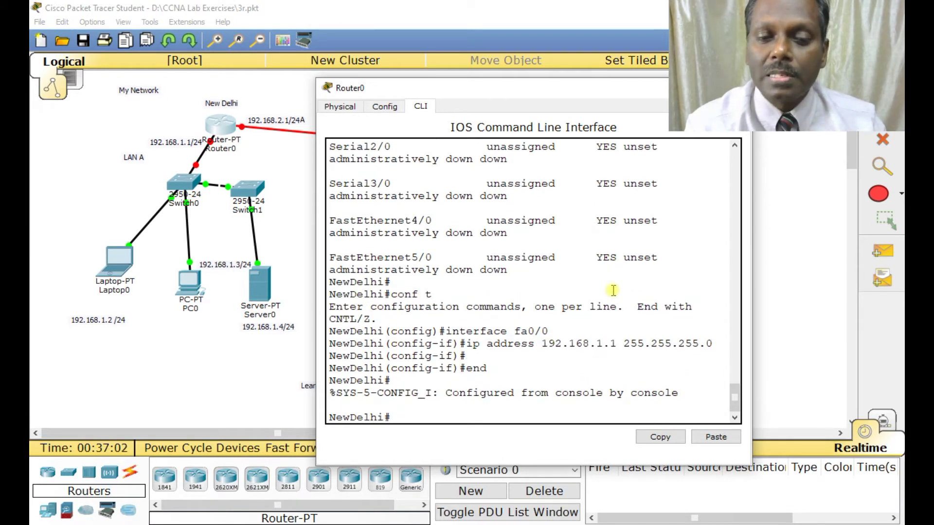
{"action": "key", "text": "Return"}
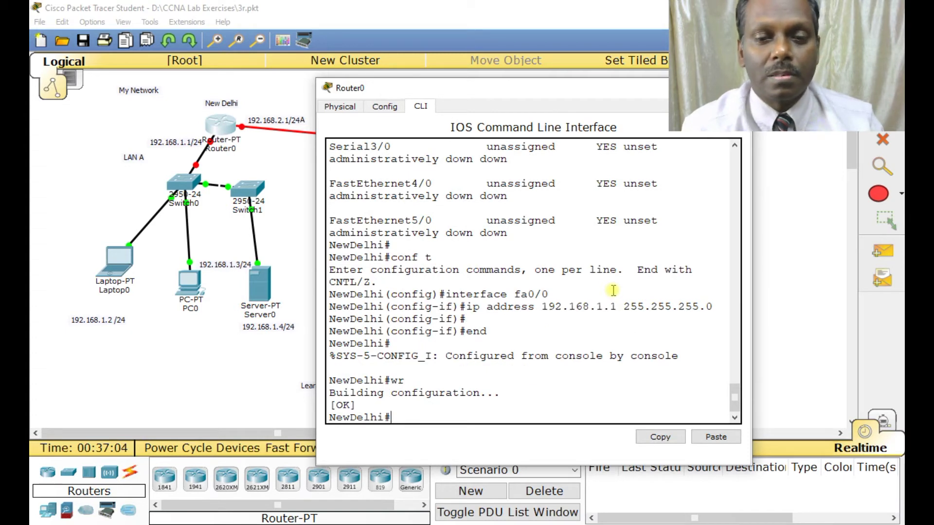
Step: From global configuration mode, enable the NewDelhi router's fa0/0 interface with no shut
{"action": "type", "text": "conf t"}
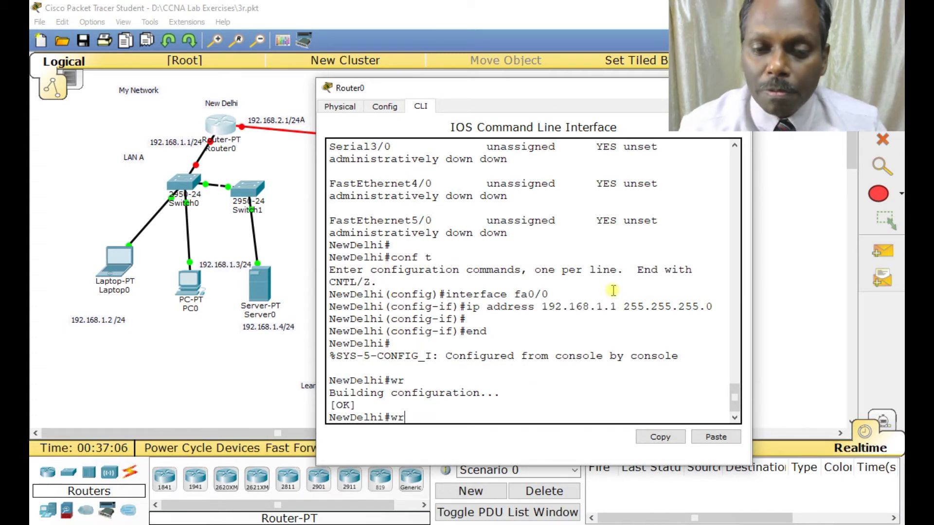
{"action": "key", "text": "Return"}
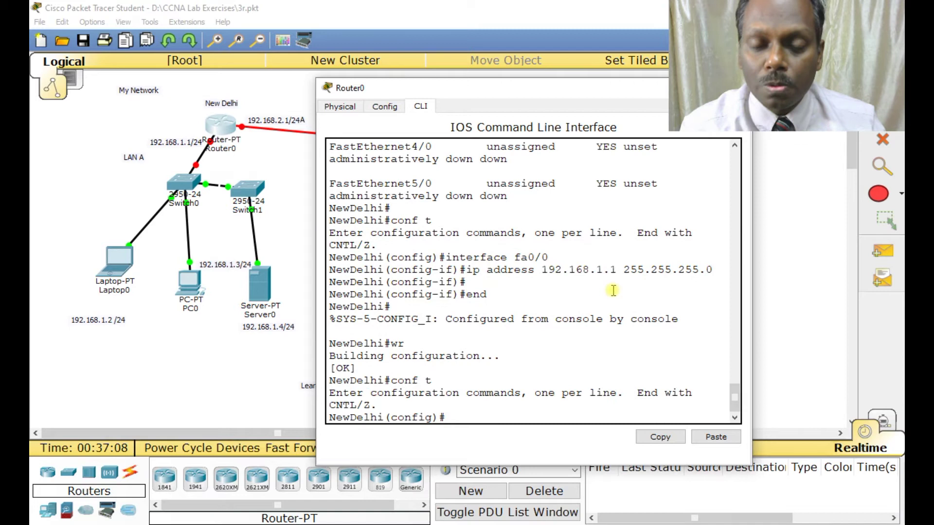
{"action": "type", "text": "interface"}
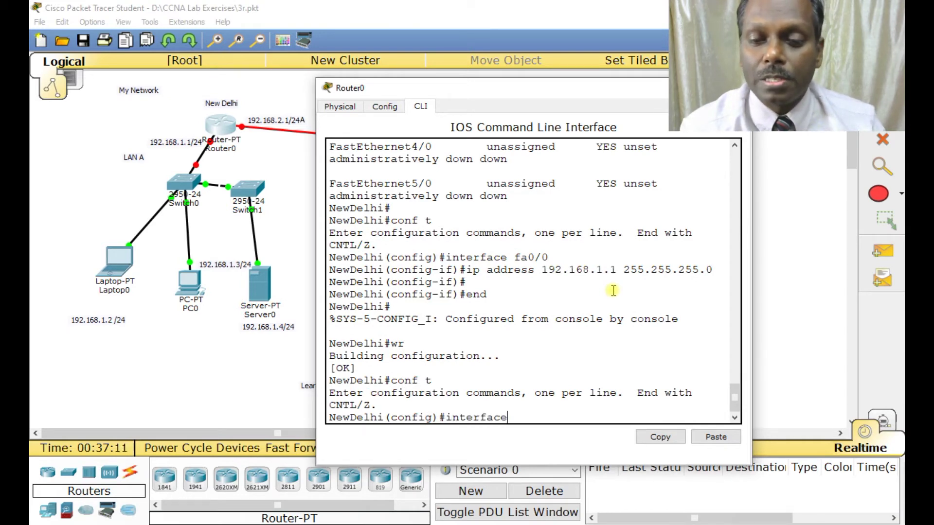
{"action": "key", "text": "Tab"}
{"action": "type", "text": "fa0/0"}
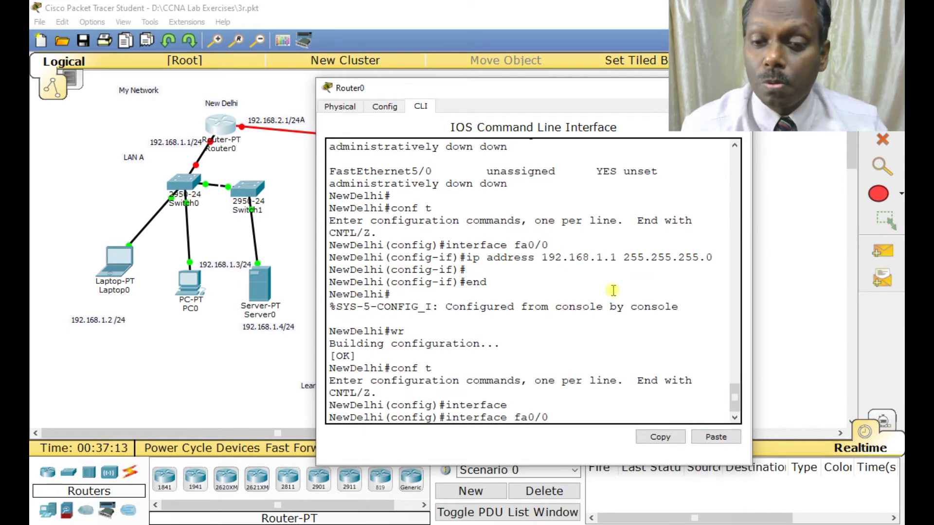
{"action": "key", "text": "Return"}
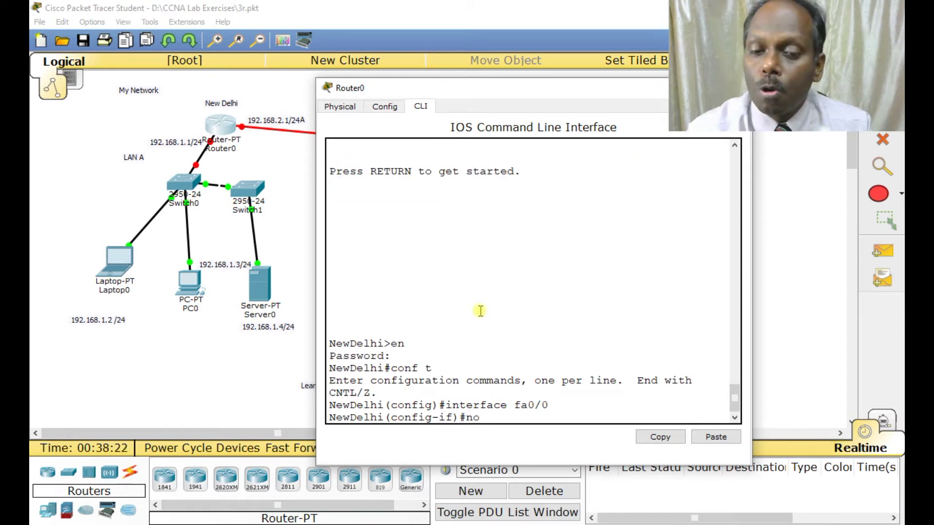
{"action": "type", "text": "shut"}
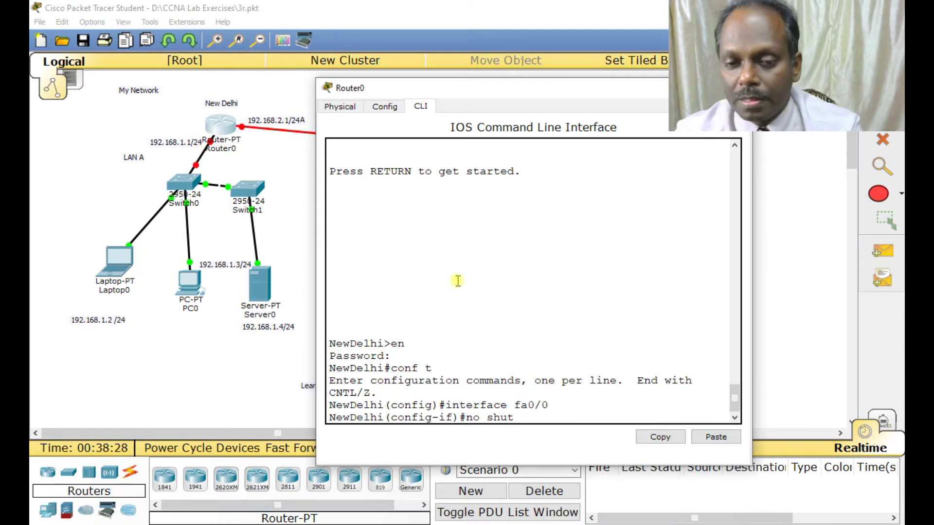
{"action": "key", "text": "Return"}
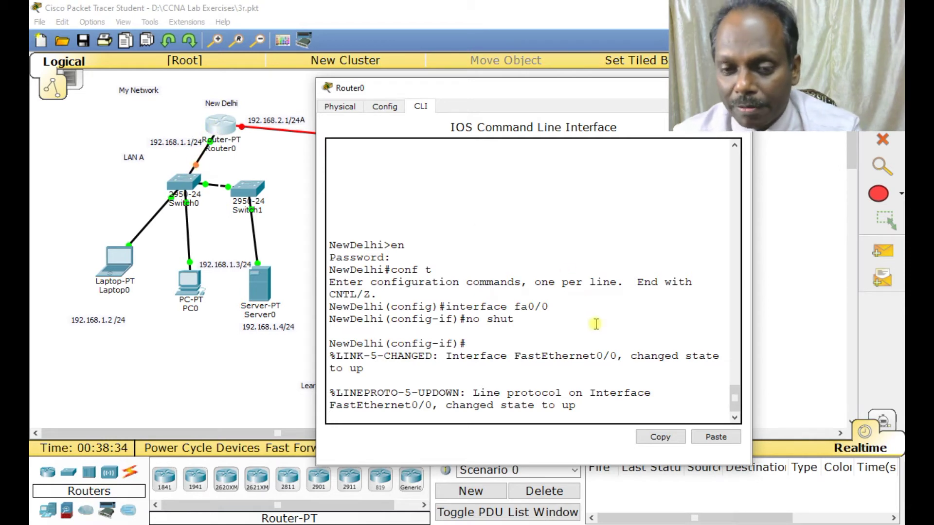
{"action": "key", "text": "Return"}
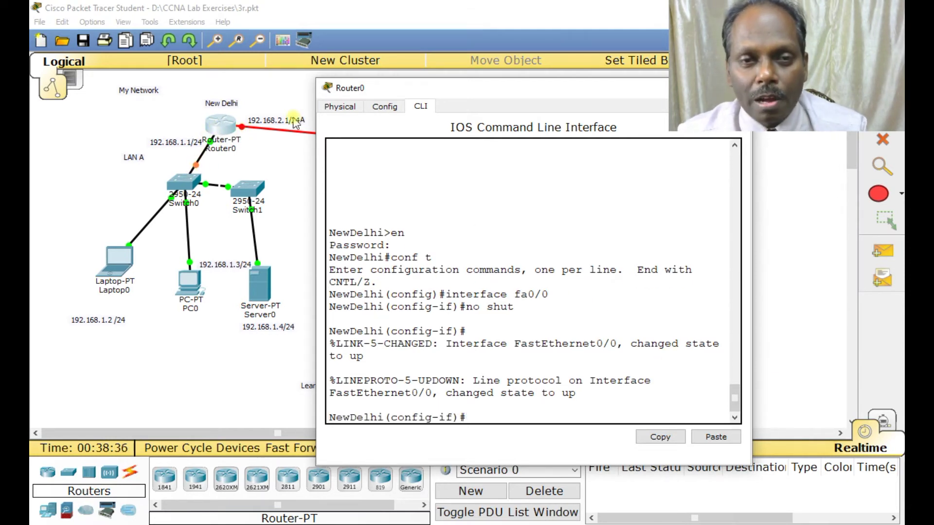
Step: Exit the fa0/0 configuration and assign interface serial 2/0 the IP address 192.168.2.1 with subnet mask 255.255.255.0
{"action": "left_click_drag", "start_coordinate": [419, 87], "coordinate": [505, 93]}
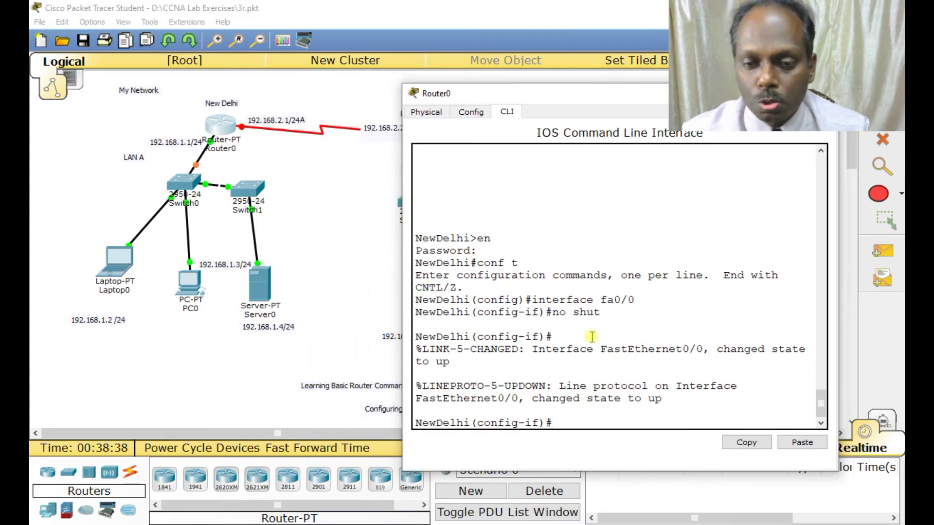
{"action": "key", "text": "Return"}
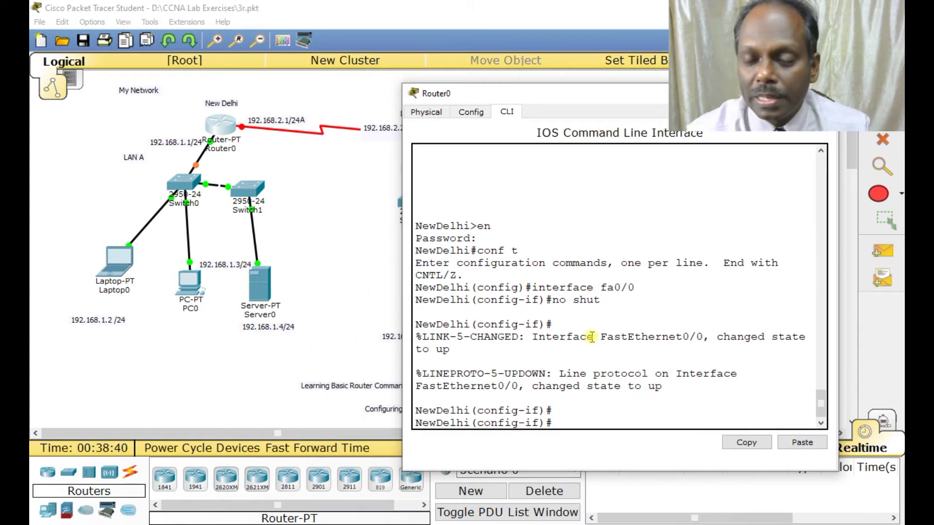
{"action": "type", "text": "exit"}
{"action": "key", "text": "Return"}
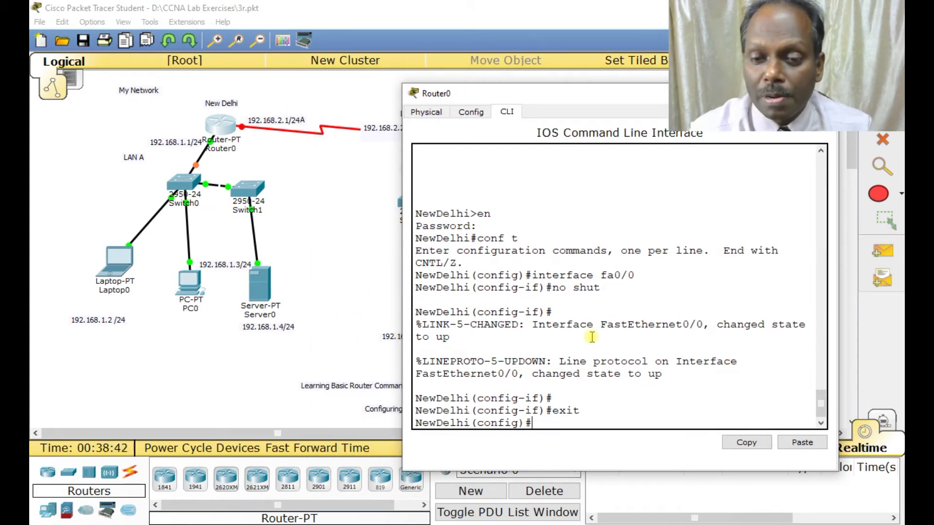
{"action": "type", "text": "interfa"}
{"action": "key", "text": "Tab"}
{"action": "type", "text": "serial 2/0"}
{"action": "key", "text": "Return"}
{"action": "type", "text": "ip a"}
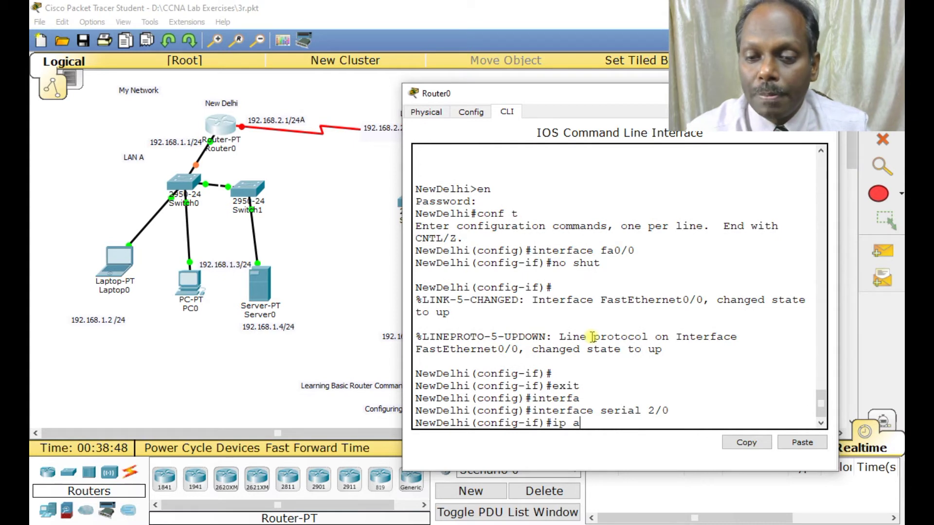
{"action": "type", "text": "ddress 192.16"}
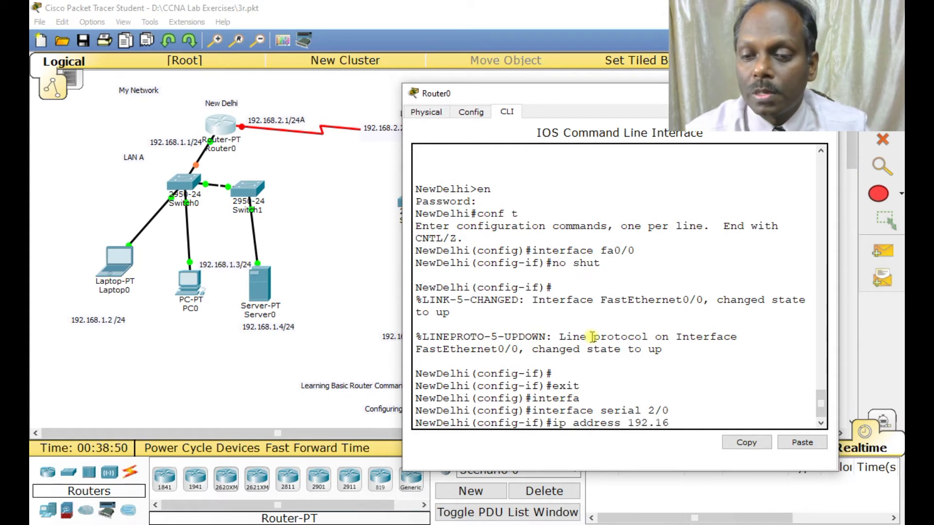
{"action": "type", "text": "8.2.1"}
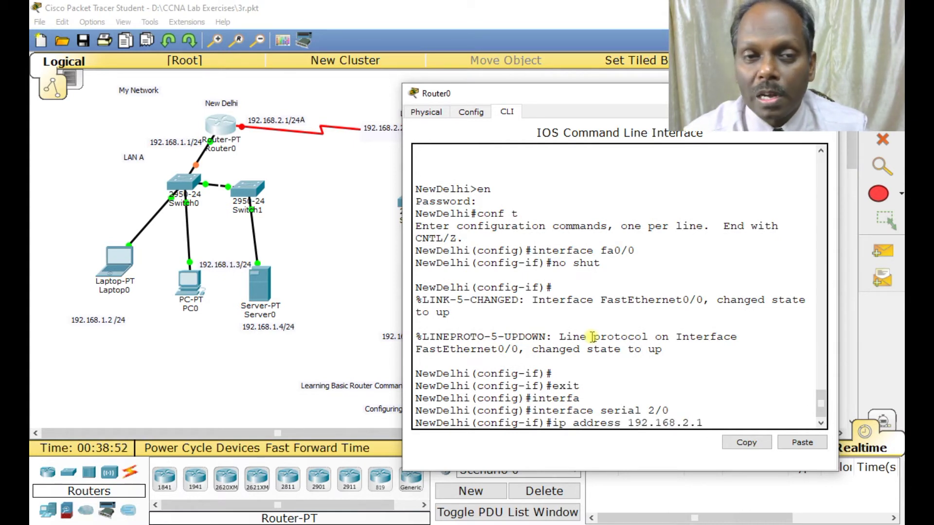
{"action": "type", "text": " 255.25"}
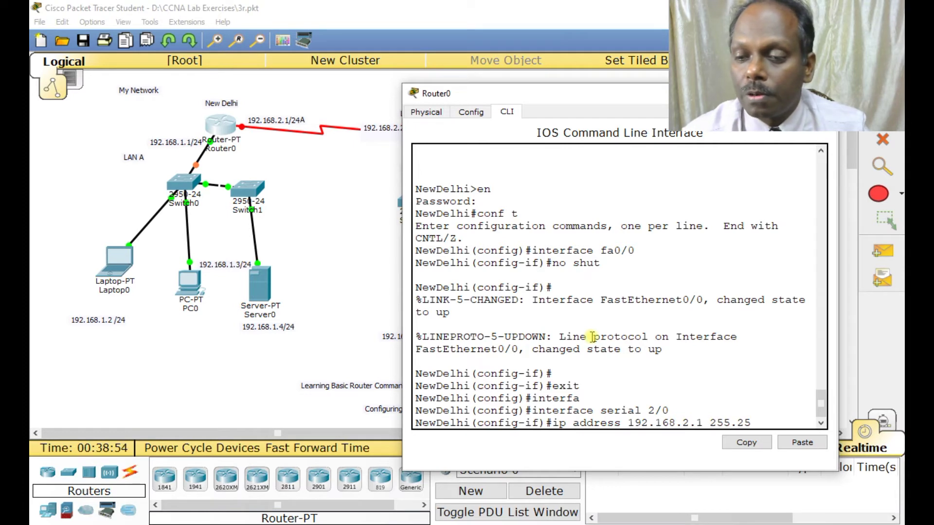
{"action": "type", "text": "5.255.0"}
{"action": "key", "text": "Return"}
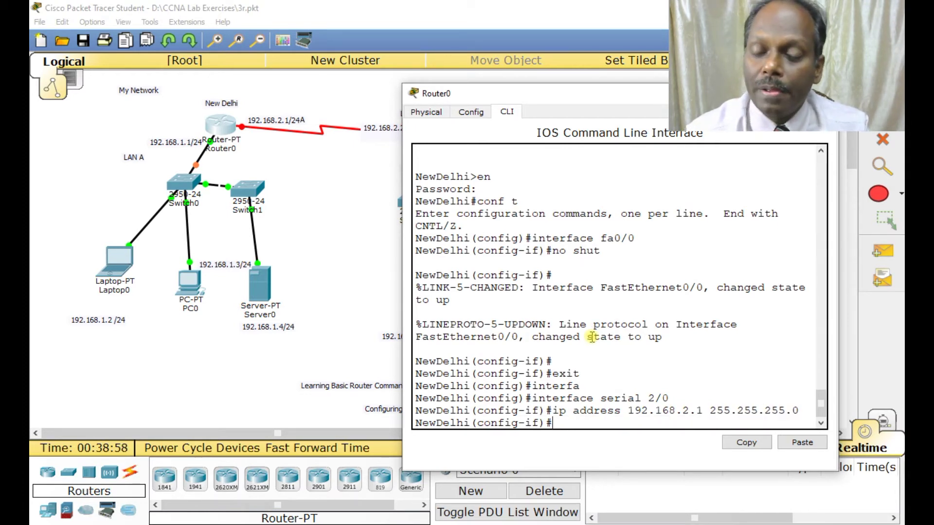
Step: Enable the NewDelhi router's serial 2/0 interface with no shut
{"action": "type", "text": "no shut"}
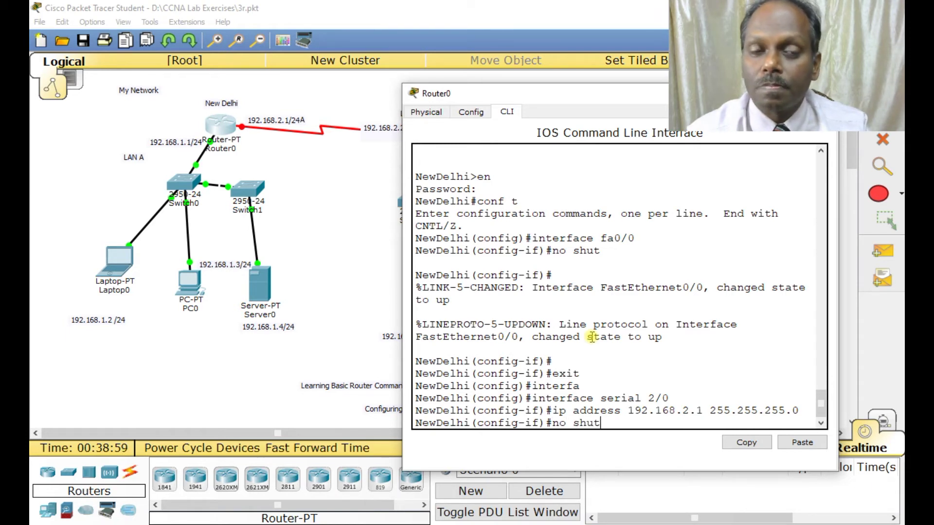
{"action": "key", "text": "Return"}
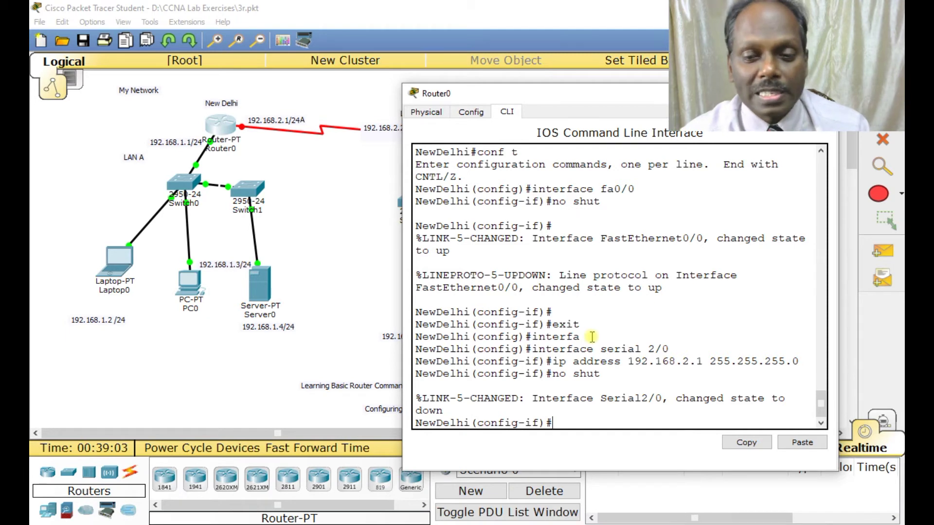
{"action": "key", "text": "Return"}
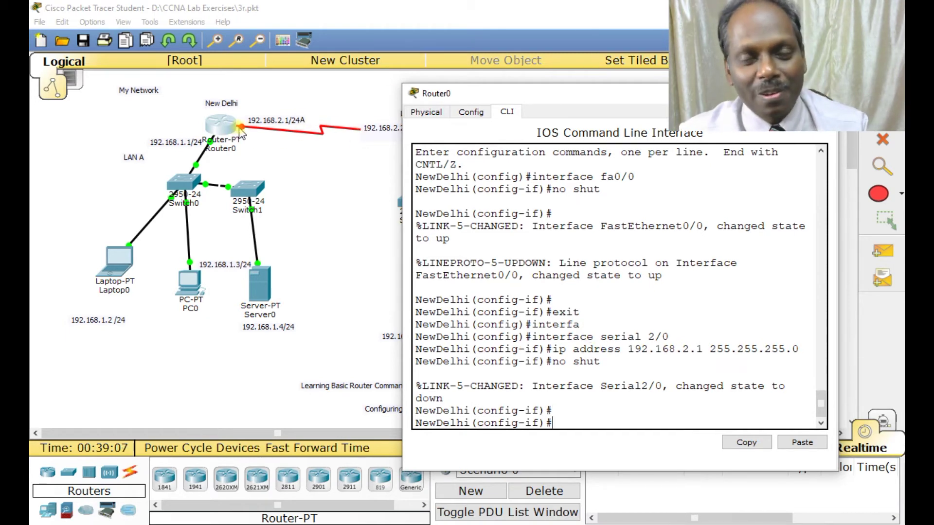
Step: End configuration mode, save the NewDelhi router's configuration with wr mem, then log out and close Router0's window
{"action": "type", "text": "end"}
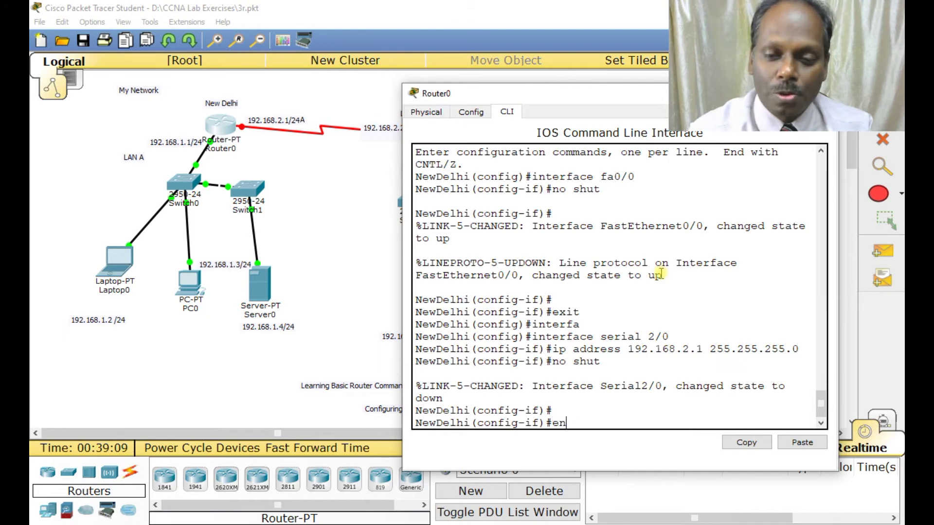
{"action": "key", "text": "Return"}
{"action": "type", "text": "wr mem"}
{"action": "key", "text": "Return"}
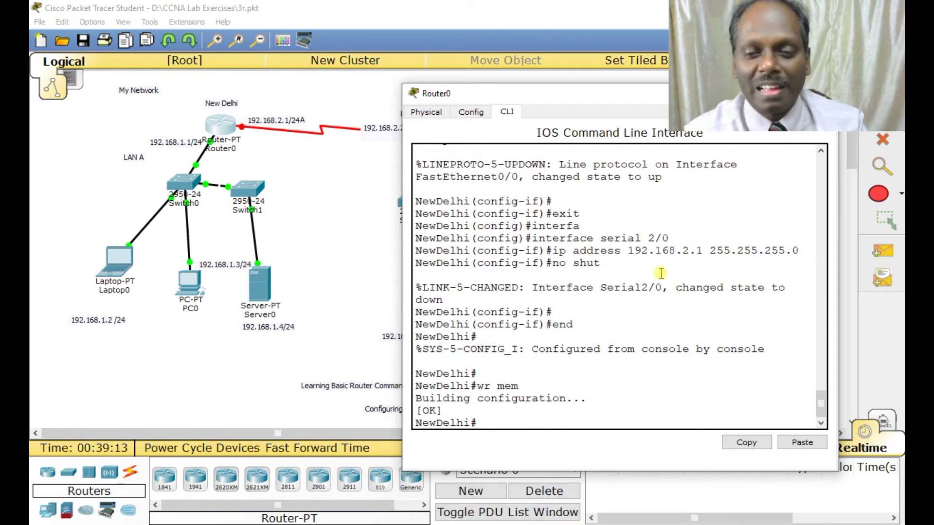
{"action": "type", "text": "exit"}
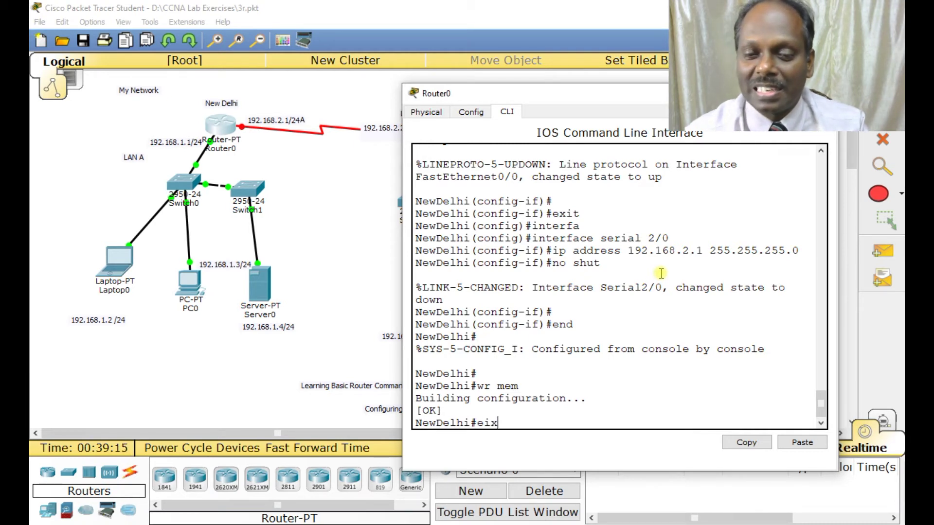
{"action": "key", "text": "Return"}
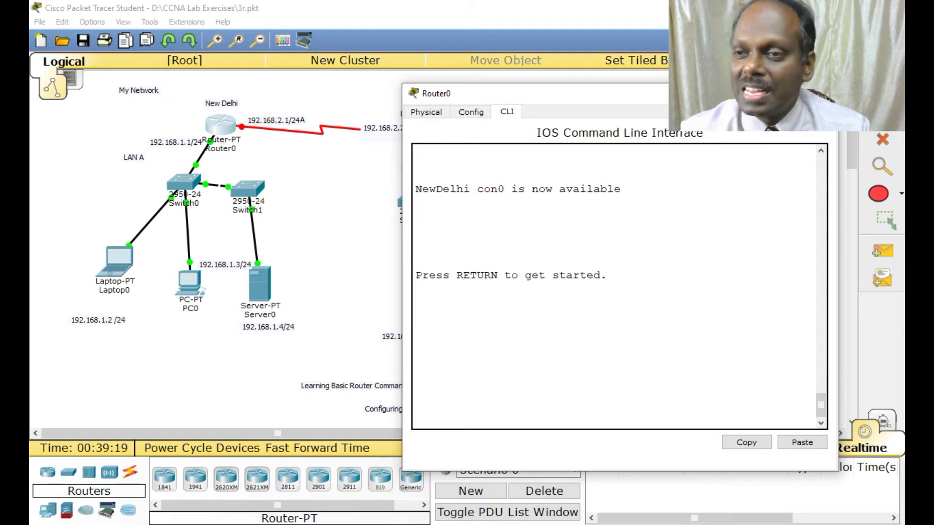
{"action": "left_click", "coordinate": [821, 93]}
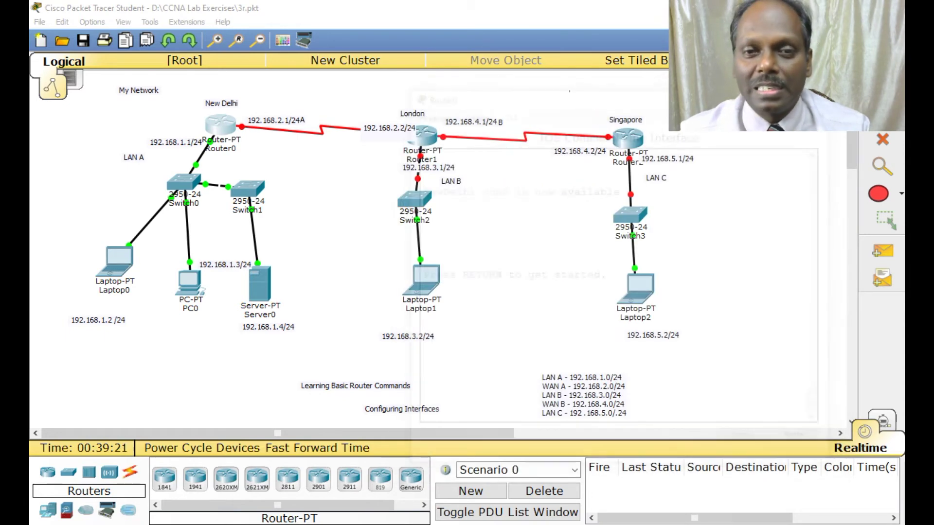
Step: Open the London router's command line, enter privileged mode with the enable password, and start global configuration mode
{"action": "left_click", "coordinate": [423, 137]}
{"action": "left_click", "coordinate": [404, 289]}
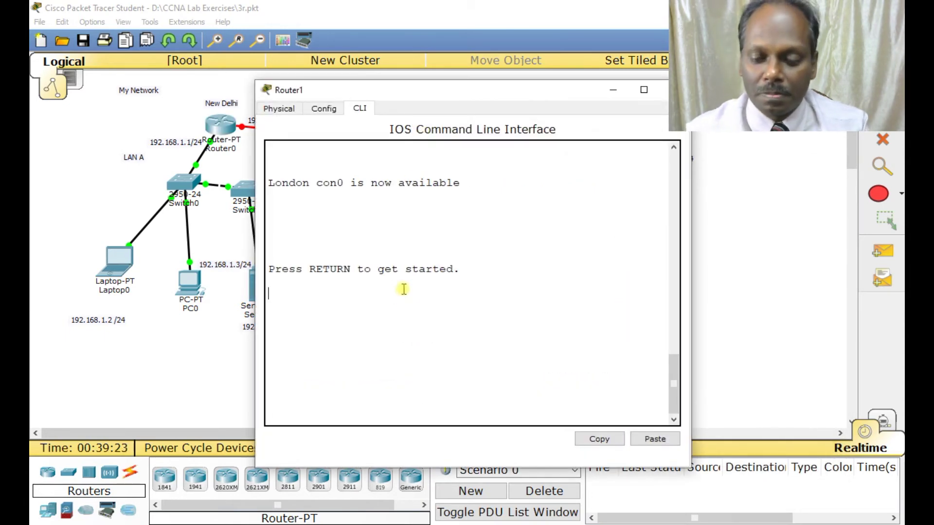
{"action": "key", "text": "Return"}
{"action": "type", "text": "en"}
{"action": "key", "text": "Return"}
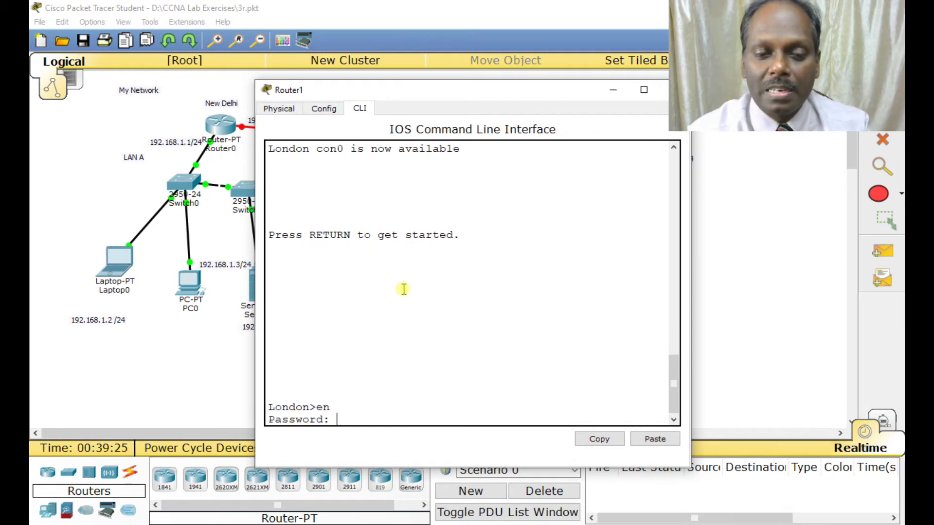
{"action": "key", "text": "Return"}
{"action": "type", "text": "conf t"}
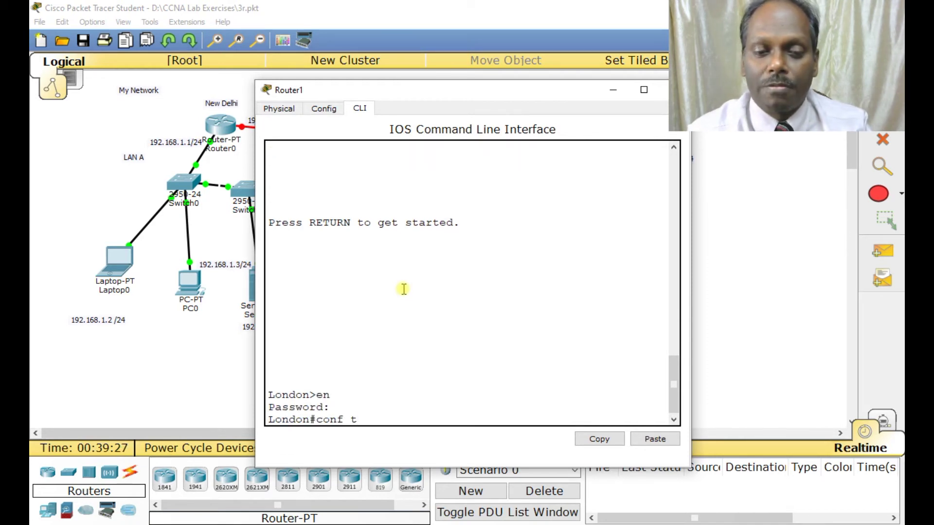
{"action": "key", "text": "Return"}
Step: Assign the London router's interface fa0/0 the IP address 192.168.3.1 with subnet mask 255.255.255.0
{"action": "type", "text": "interface"}
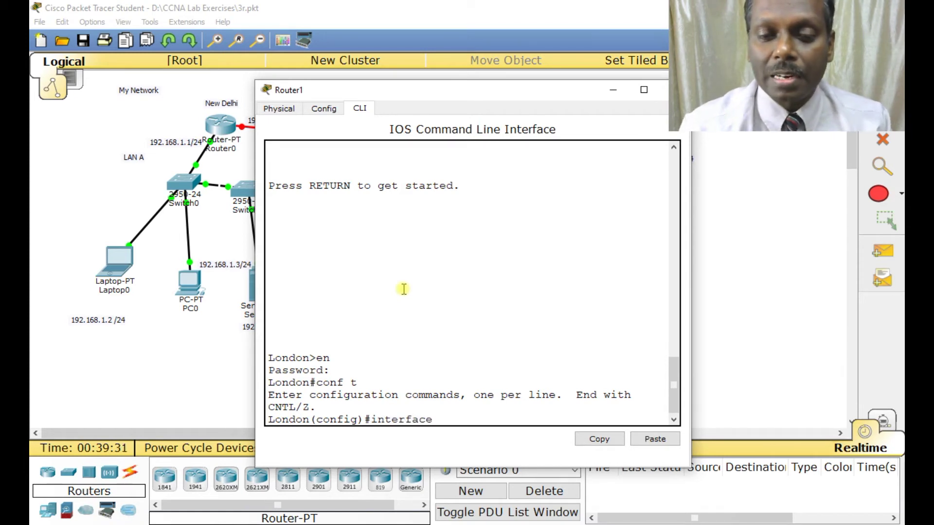
{"action": "left_click_drag", "start_coordinate": [436, 94], "coordinate": [641, 82]}
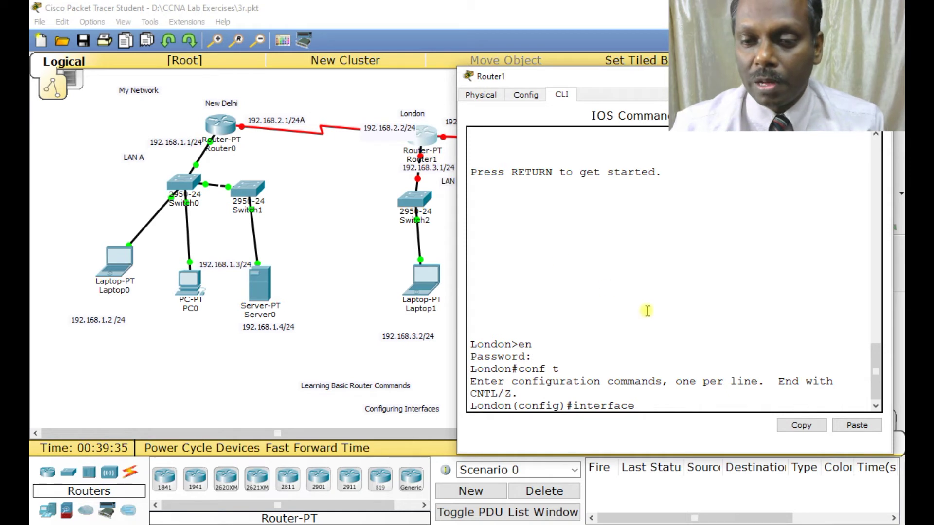
{"action": "type", "text": "fa0"}
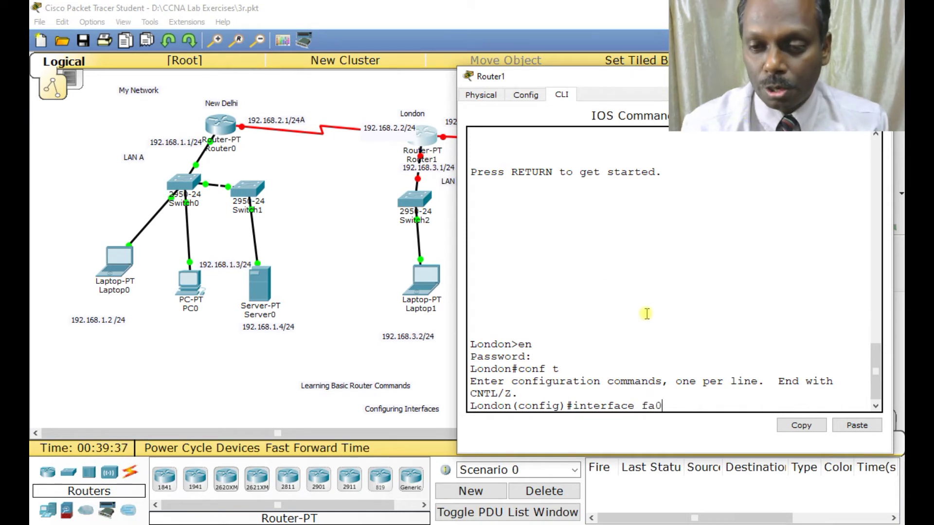
{"action": "type", "text": "/0"}
{"action": "key", "text": "Return"}
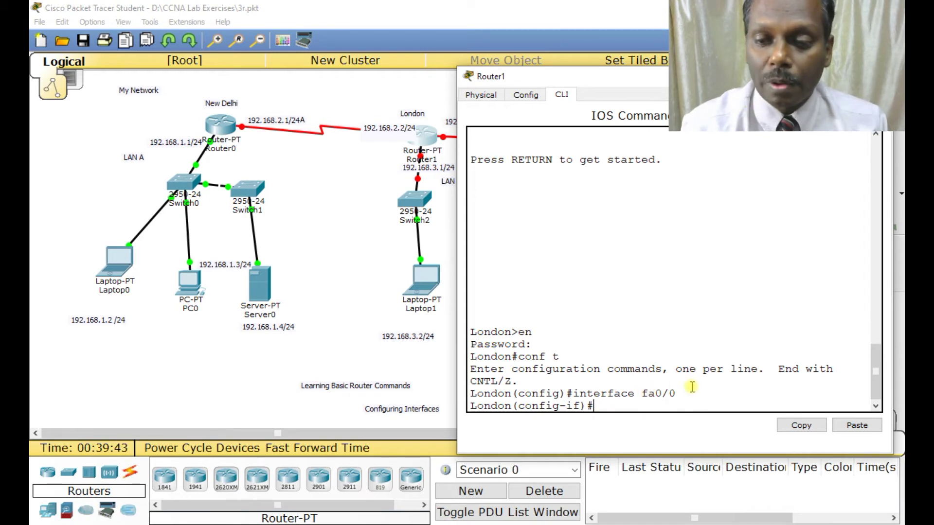
{"action": "type", "text": "ip address"}
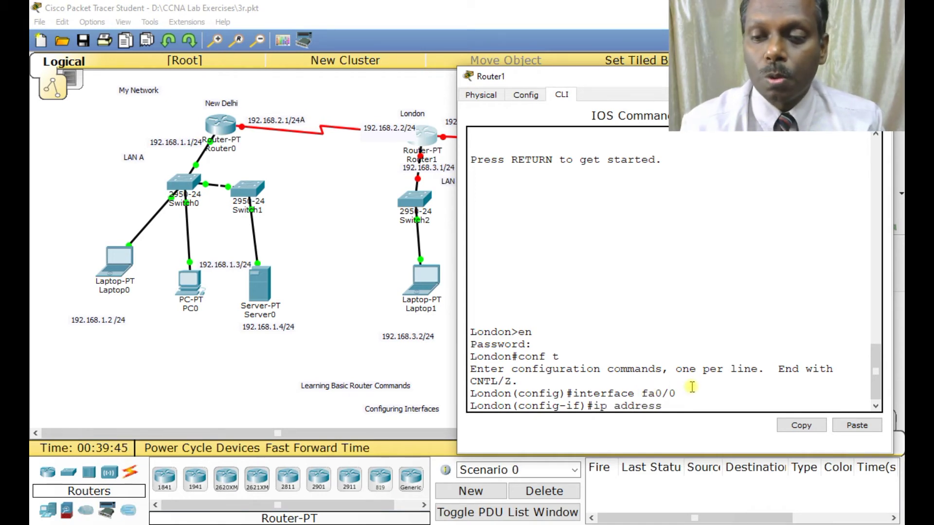
{"action": "type", "text": " 192.16"}
{"action": "key", "text": "BackSpace"}
{"action": "type", "text": "1"}
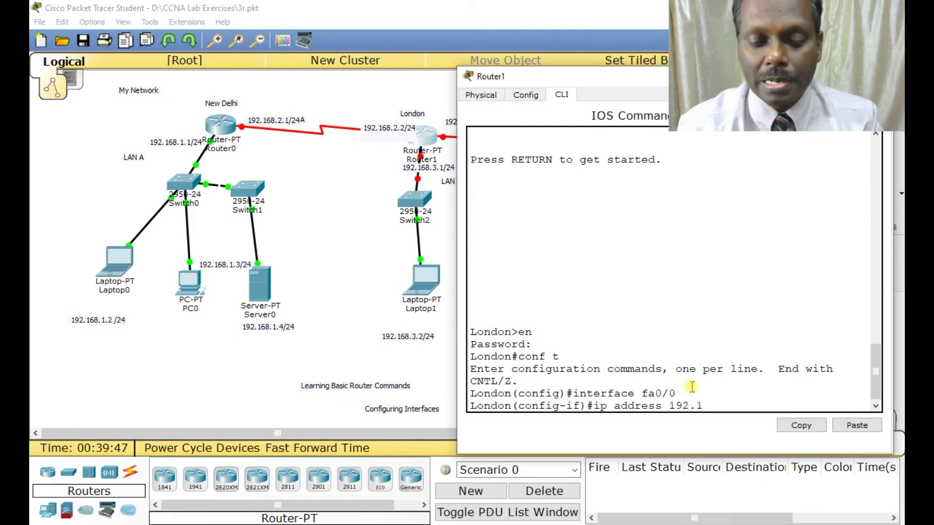
{"action": "type", "text": "68.3."}
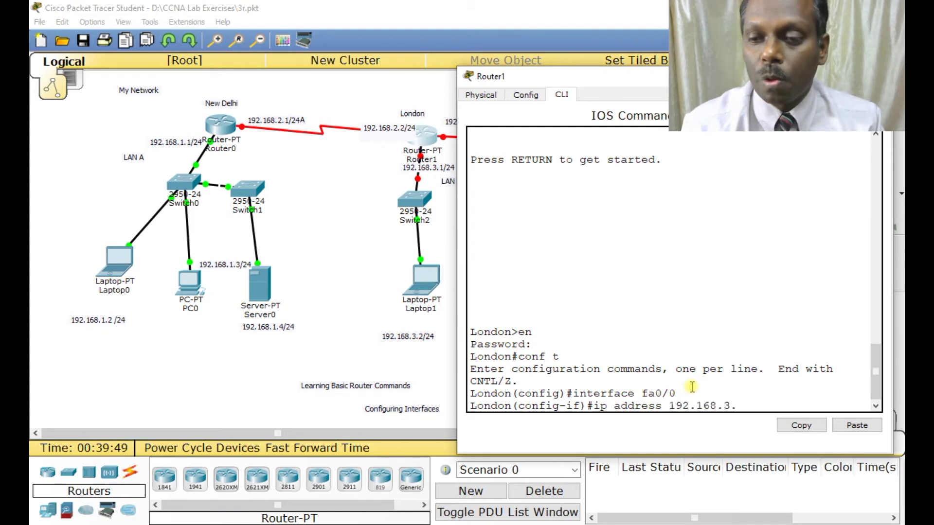
{"action": "type", "text": "1 2556.2"}
{"action": "key", "text": "BackSpace"}
{"action": "key", "text": "BackSpace"}
{"action": "key", "text": "BackSpace"}
{"action": "type", "text": "56"}
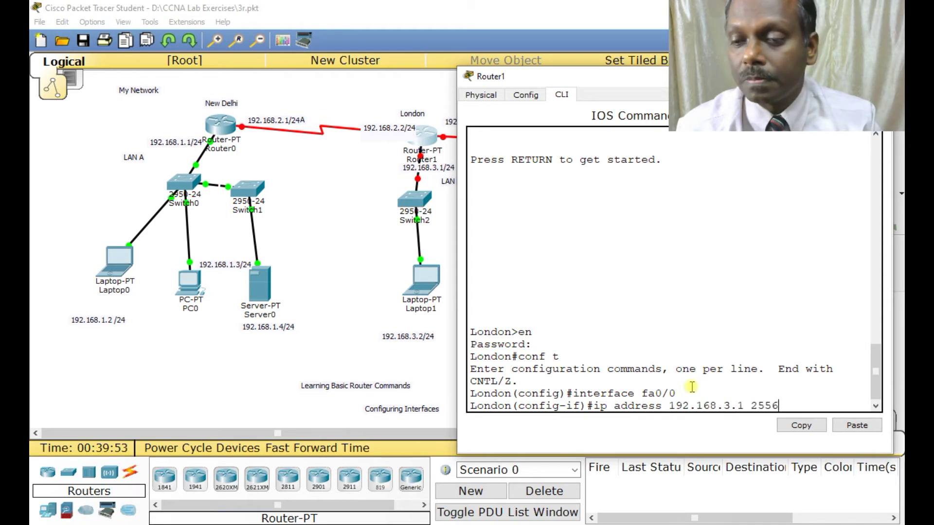
{"action": "key", "text": "BackSpace"}
{"action": "type", "text": ".255.255.0"}
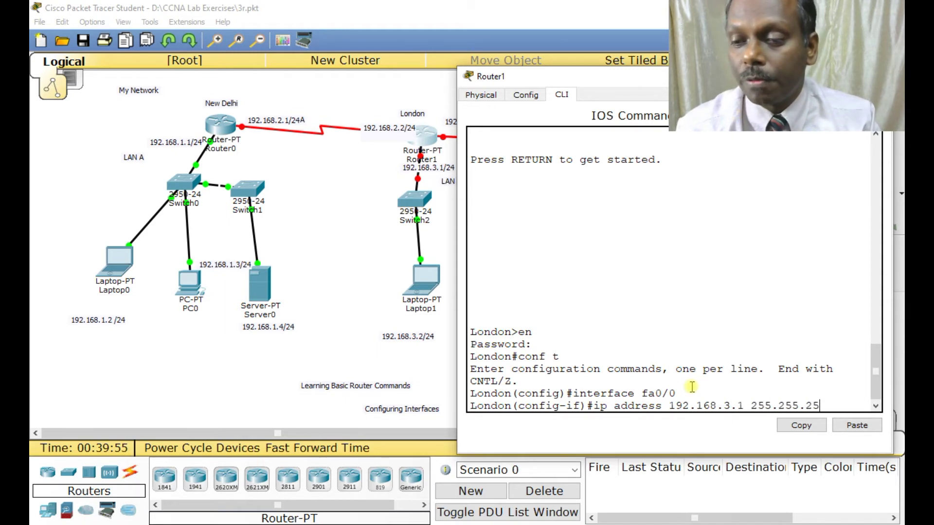
{"action": "key", "text": "Return"}
Step: Enable the London router's fa0/0 interface with no shut
{"action": "type", "text": "no shut"}
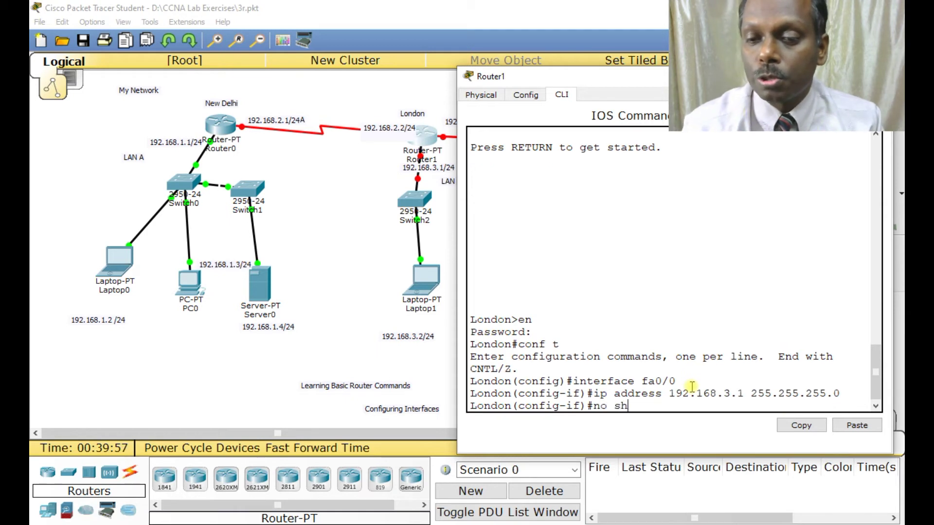
{"action": "key", "text": "Return"}
{"action": "key", "text": "Return"}
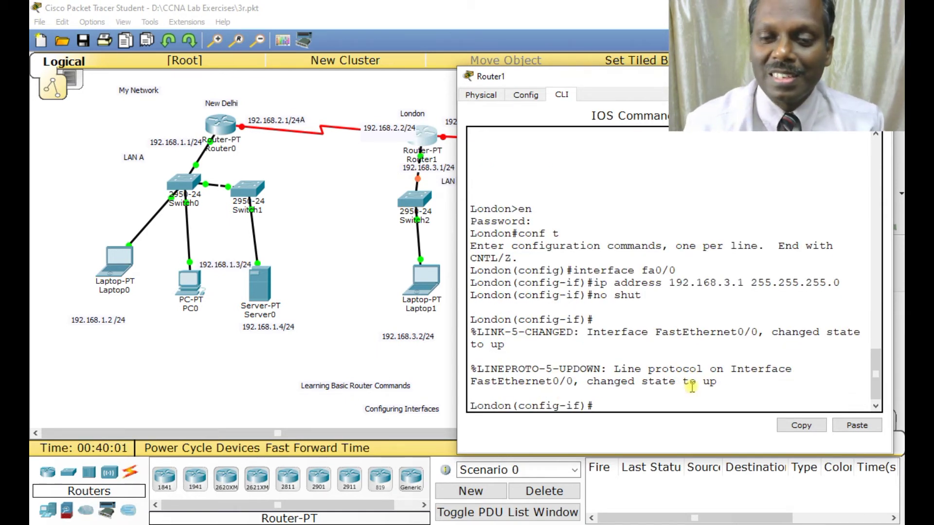
{"action": "key", "text": "Return"}
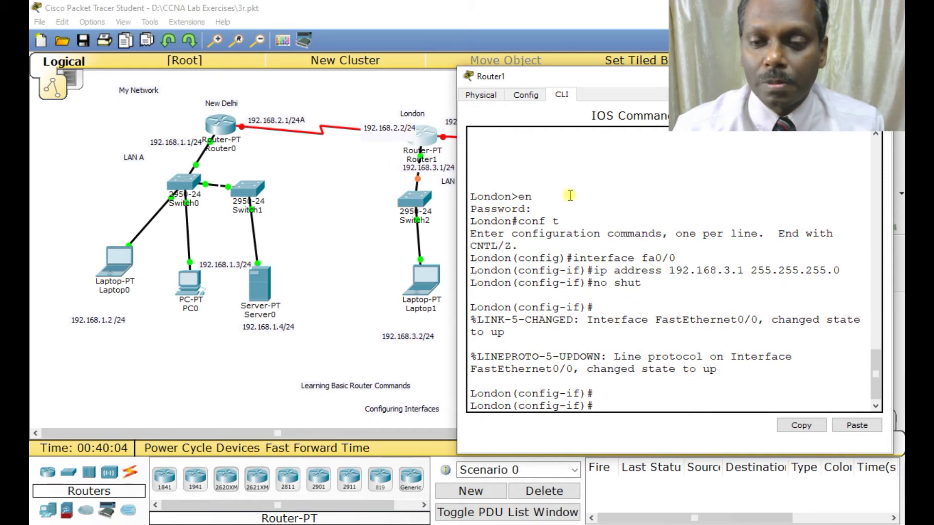
Step: Exit the fa0/0 configuration and assign interface serial 2/0 the IP address 192.168.2.2 with subnet mask 255.255.255.0
{"action": "key", "text": "Return"}
{"action": "type", "text": "exit"}
{"action": "key", "text": "Return"}
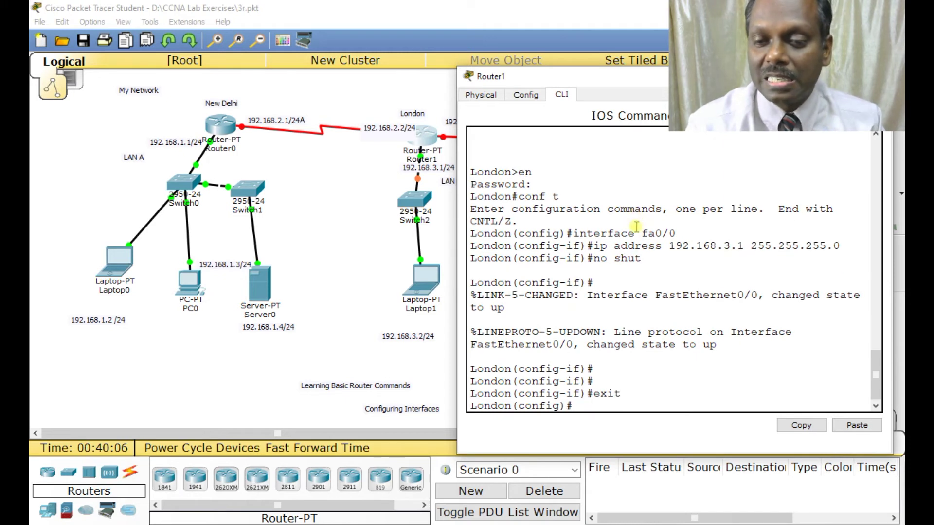
{"action": "type", "text": "interfa"}
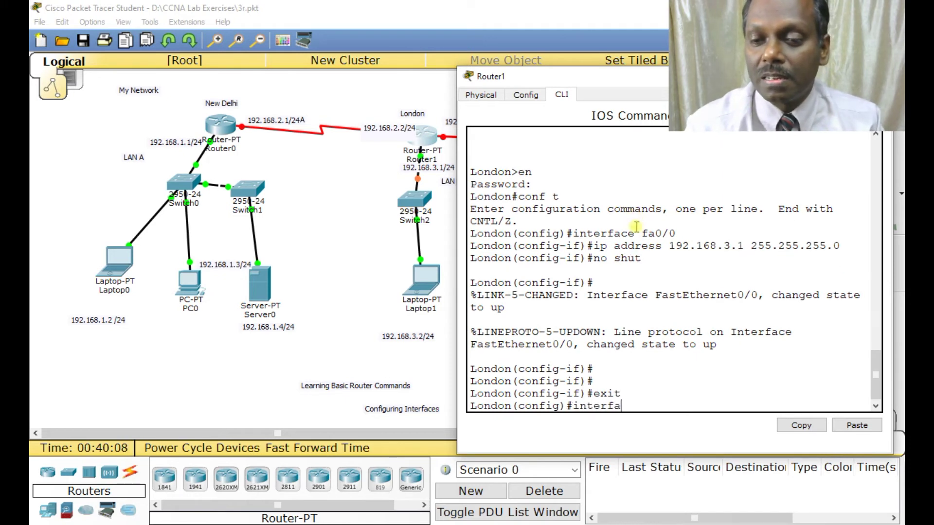
{"action": "type", "text": "ce serial 2/0"}
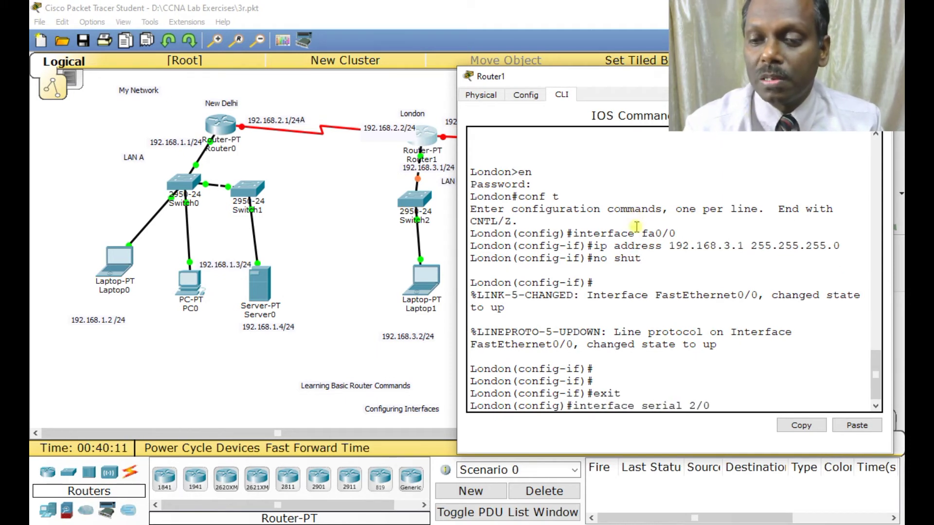
{"action": "key", "text": "Return"}
{"action": "type", "text": "ip ad"}
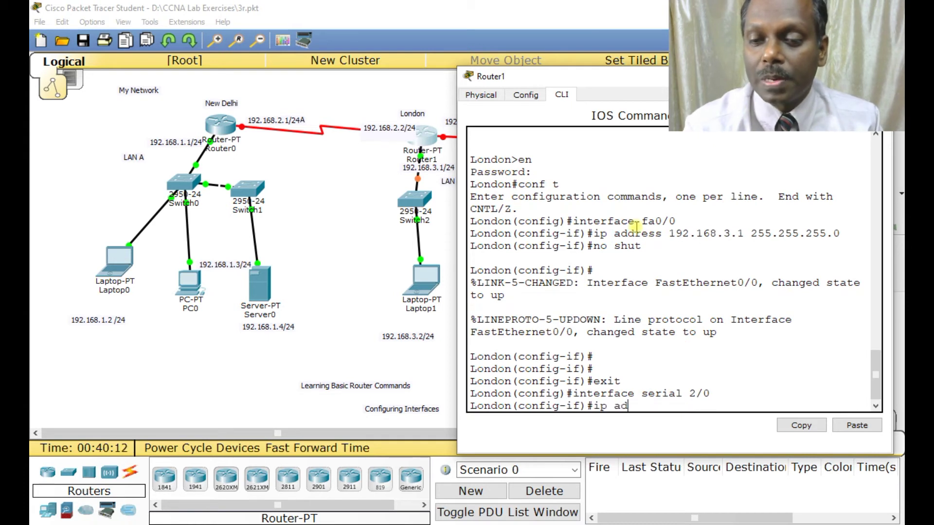
{"action": "type", "text": "dress 192.168.2.2 255.255.255.0"}
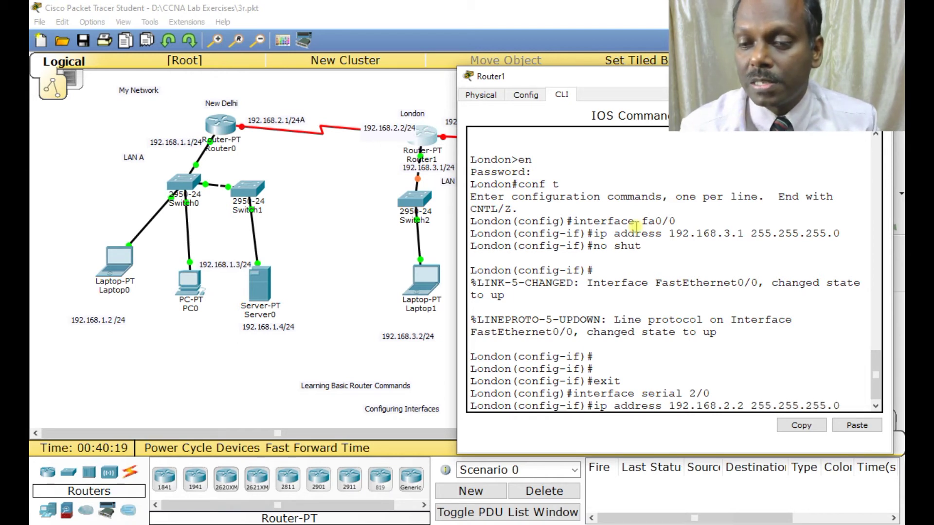
{"action": "key", "text": "Return"}
Step: Enable the London router's serial 2/0 interface with no shut
{"action": "type", "text": "no shut"}
{"action": "key", "text": "Return"}
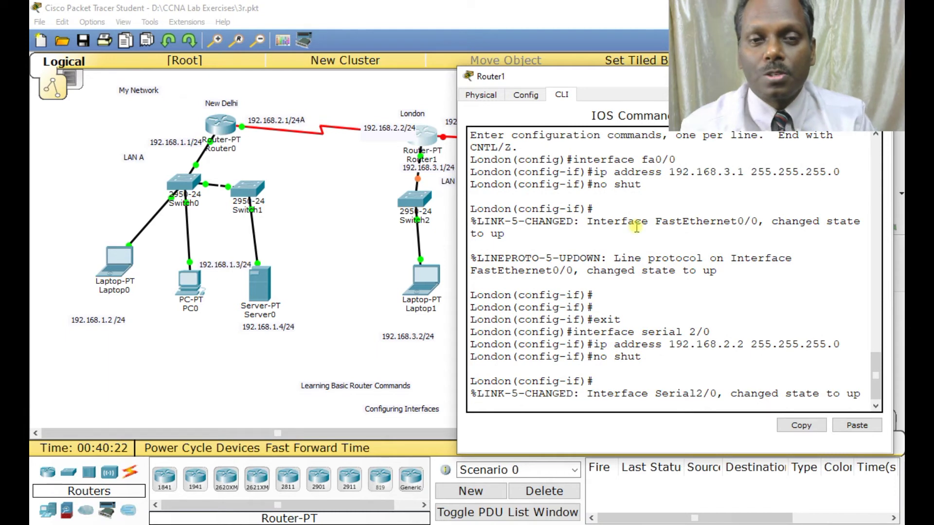
{"action": "key", "text": "Return"}
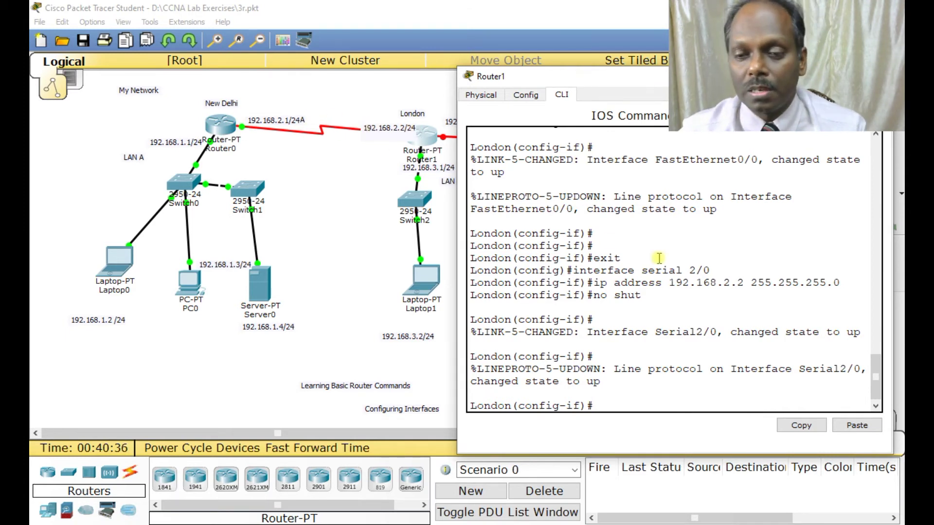
Step: Exit the serial 2/0 configuration and assign interface serial 3/0 the IP address 192.168.4.1 with subnet mask 255.255.255.0
{"action": "type", "text": "exit"}
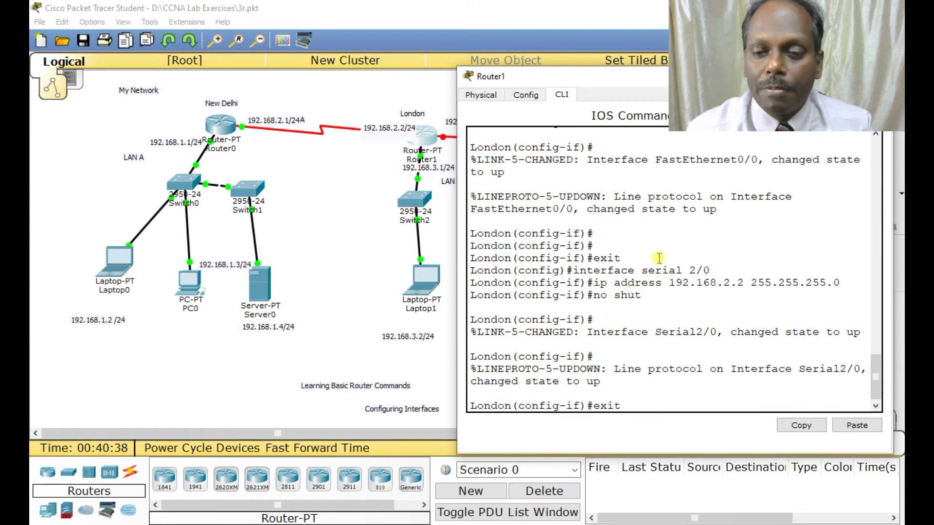
{"action": "key", "text": "Return"}
{"action": "type", "text": "interface serial 3/0"}
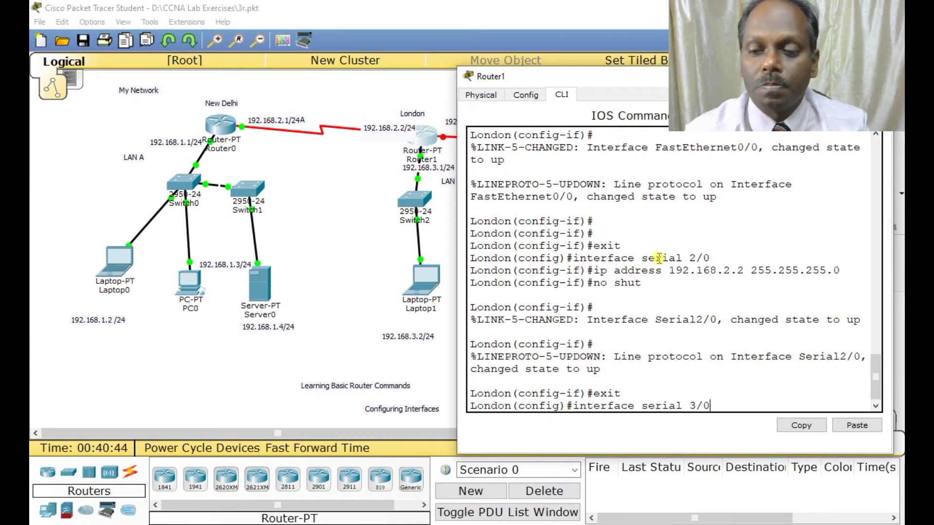
{"action": "key", "text": "Return"}
{"action": "type", "text": "ip address 192.168.4.1 255.255.255.0"}
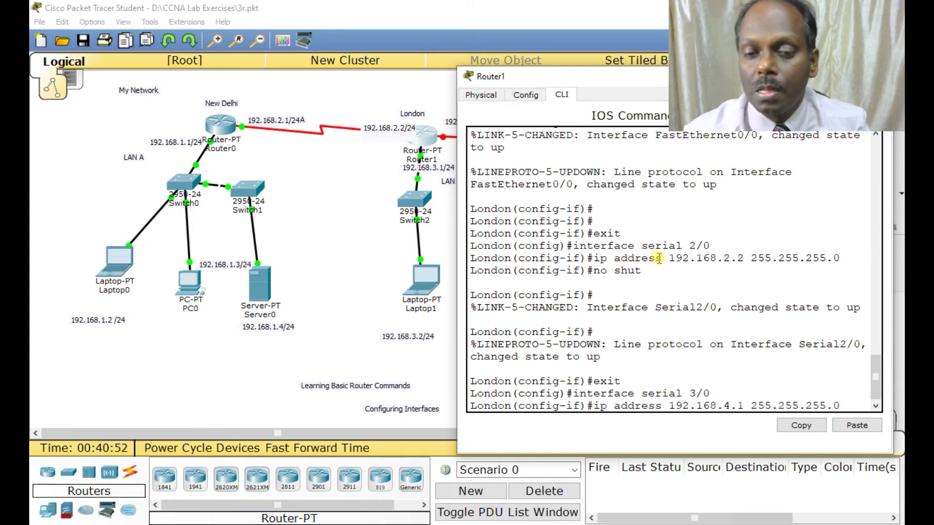
{"action": "left_click_drag", "start_coordinate": [652, 75], "coordinate": [651, 135]}
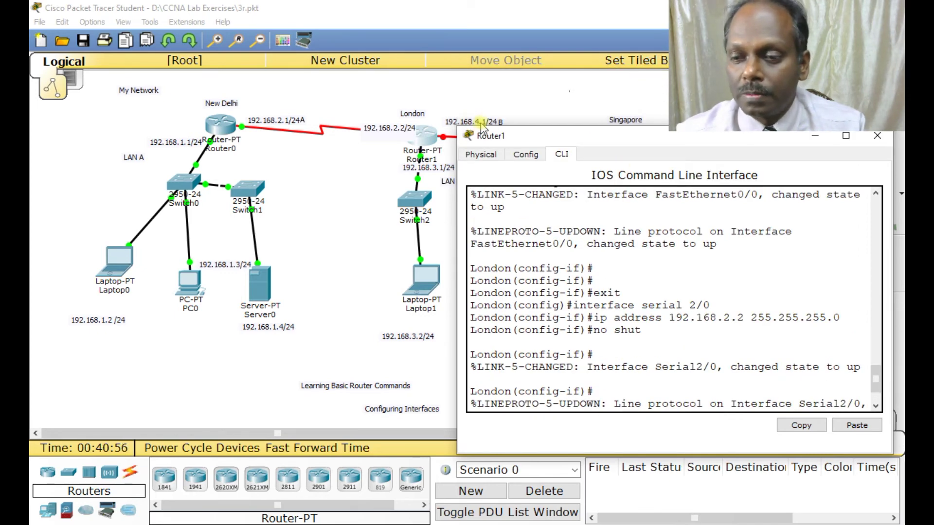
{"action": "left_click_drag", "start_coordinate": [710, 138], "coordinate": [536, 141]}
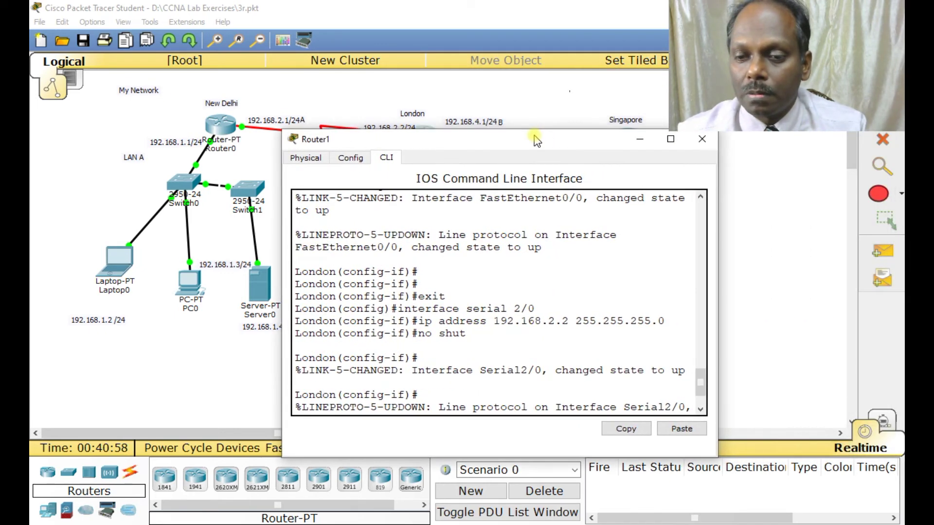
{"action": "left_click_drag", "start_coordinate": [717, 210], "coordinate": [839, 210]}
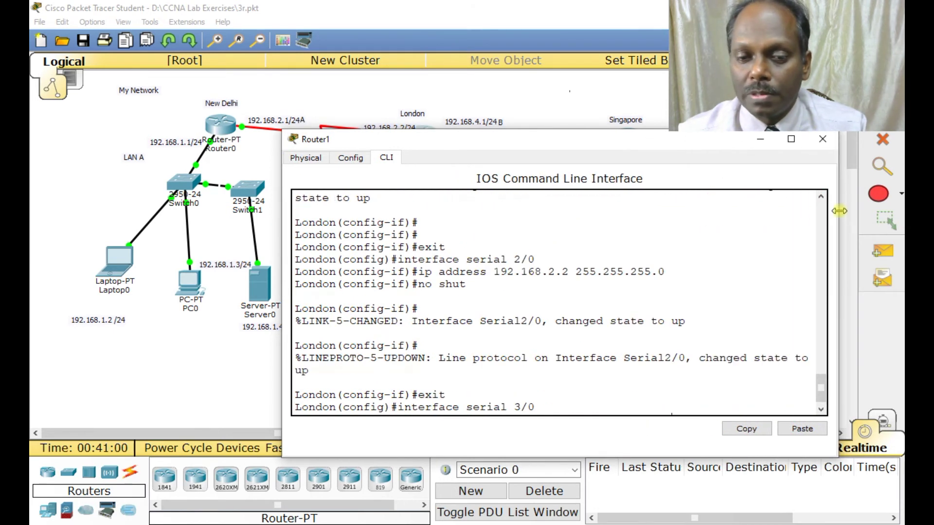
{"action": "type", "text": "ip address 192.168.4.1 255.255.255.0"}
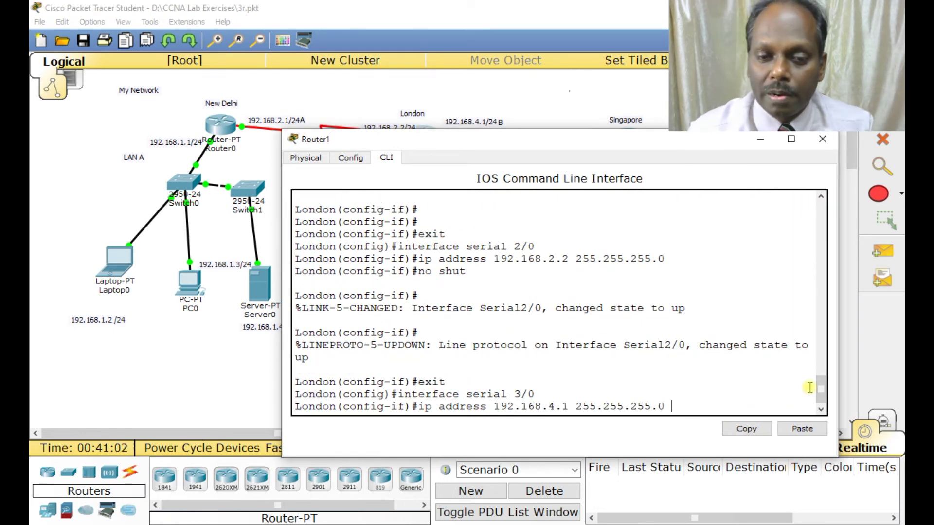
{"action": "key", "text": "Return"}
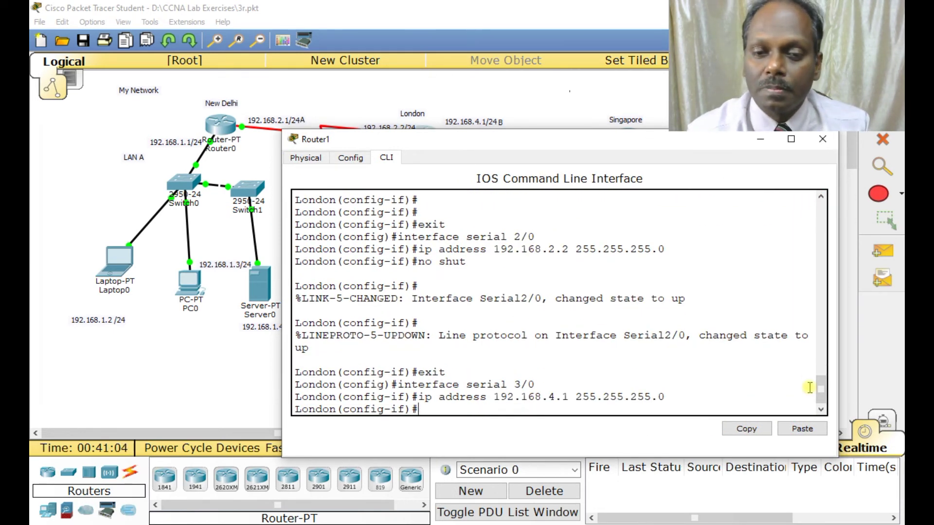
Step: Enable the London router's serial 3/0 interface with no shut
{"action": "type", "text": "no shut"}
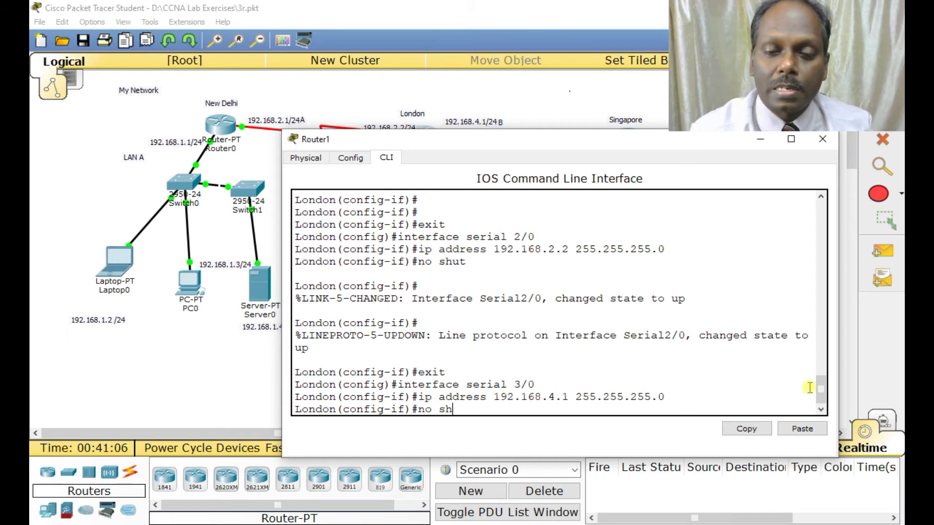
{"action": "key", "text": "Return"}
{"action": "key", "text": "Return"}
Step: End configuration mode, save the London router's configuration with wr, then log out and close Router1's window
{"action": "type", "text": "exit"}
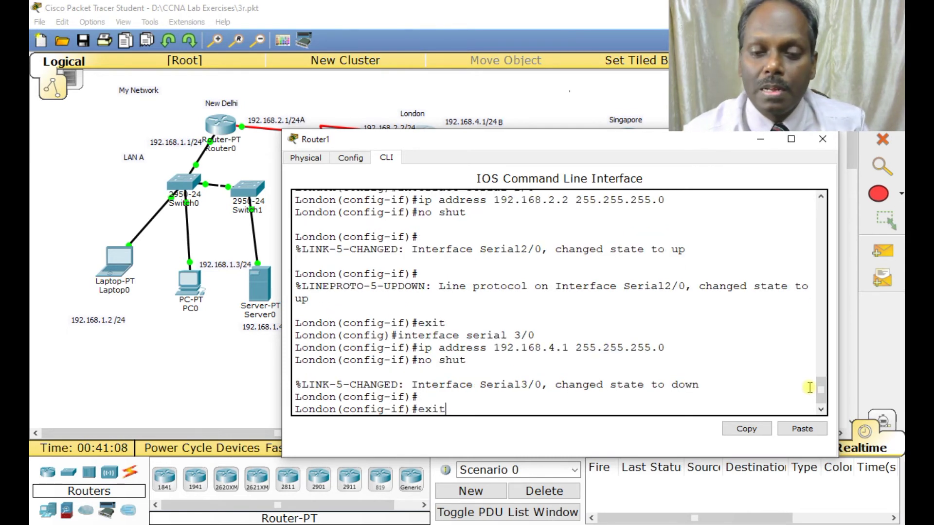
{"action": "key", "text": "Return"}
{"action": "type", "text": "end"}
{"action": "key", "text": "Return"}
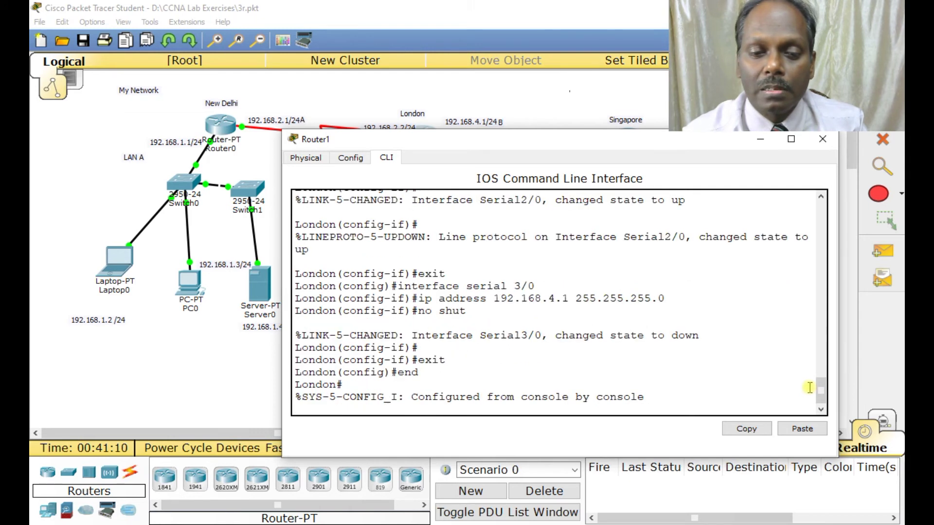
{"action": "type", "text": "wr"}
{"action": "key", "text": "Return"}
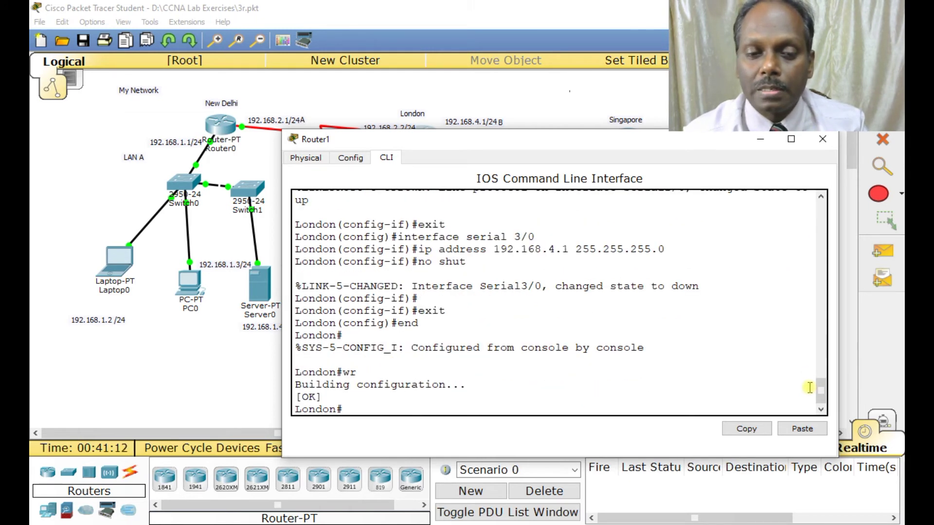
{"action": "type", "text": "exit"}
{"action": "key", "text": "Return"}
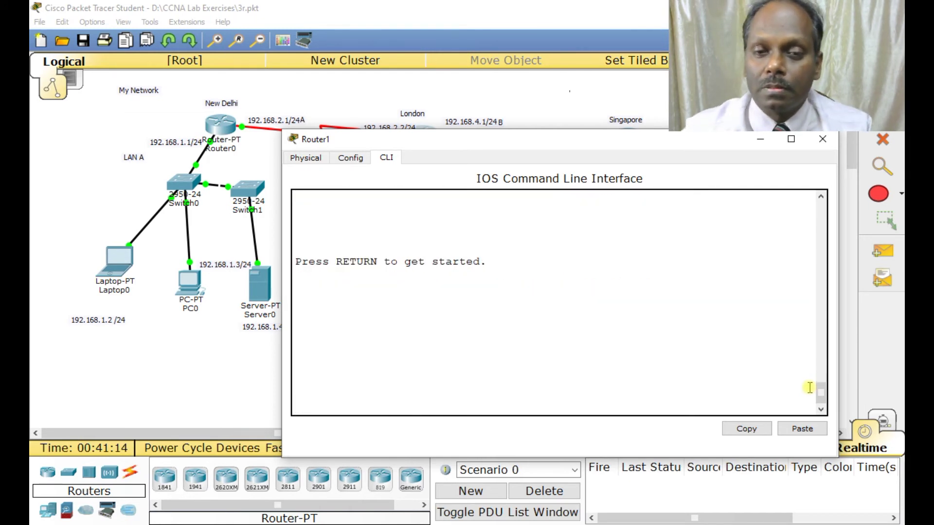
{"action": "left_click", "coordinate": [823, 141]}
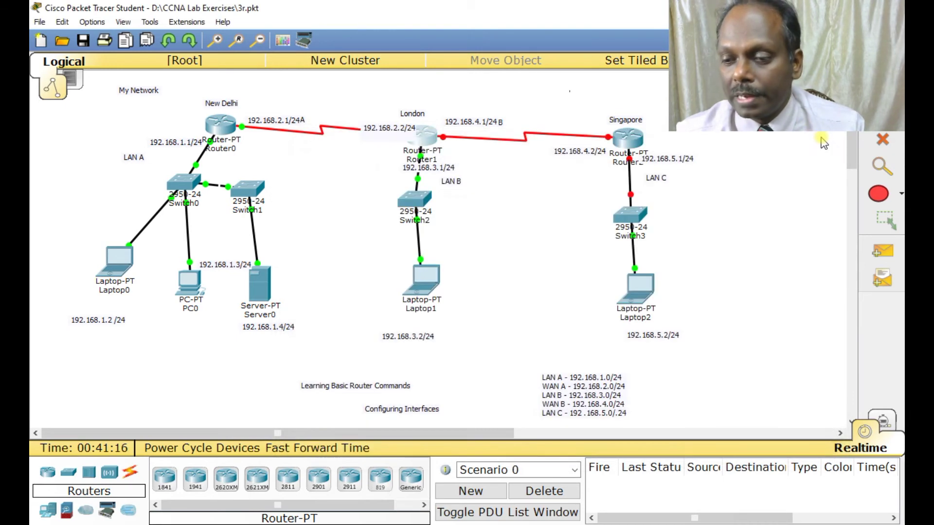
Step: Open the Singapore router's command line and enter privileged mode with en and the enable password
{"action": "left_click", "coordinate": [627, 137]}
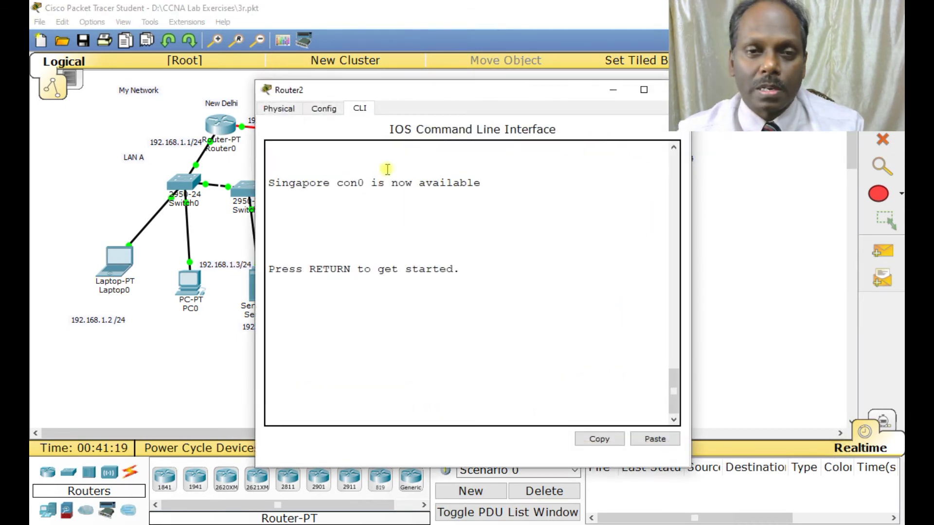
{"action": "left_click", "coordinate": [384, 327]}
{"action": "key", "text": "Return"}
{"action": "type", "text": "en"}
{"action": "key", "text": "Return"}
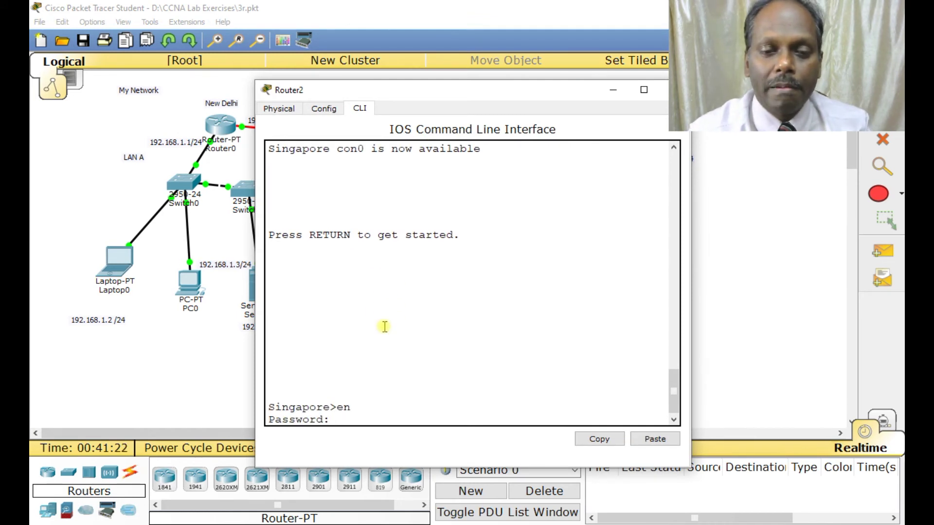
{"action": "key", "text": "Return"}
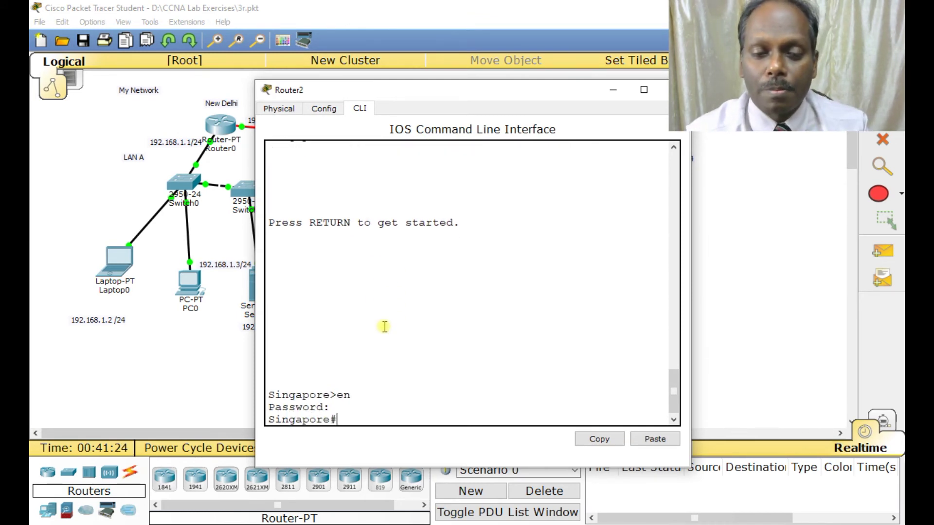
Step: Enter global configuration and assign interface fa0/0 the IP address 192.168.5.1 with subnet mask 255.255.255.0
{"action": "type", "text": "conf t"}
{"action": "key", "text": "Return"}
{"action": "type", "text": "interface fa0/"}
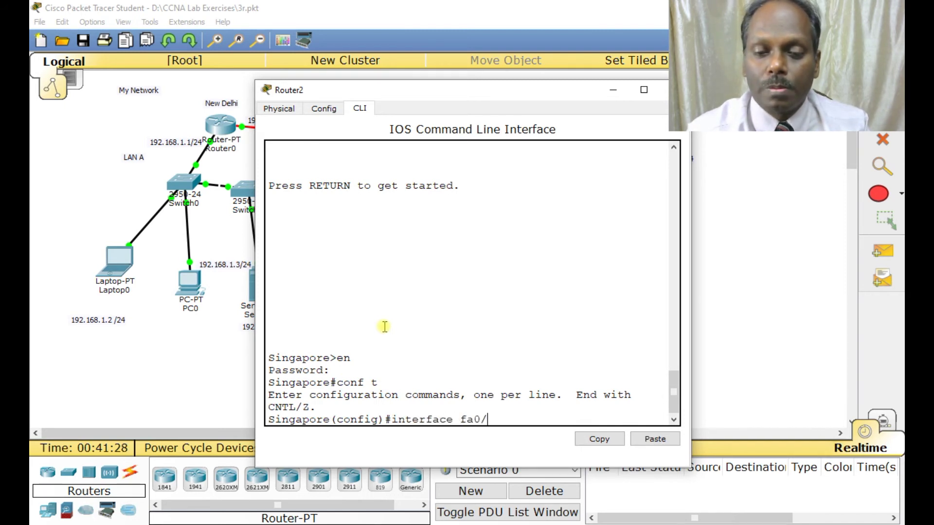
{"action": "type", "text": "0"}
{"action": "key", "text": "Return"}
{"action": "type", "text": "ip address 192.168."}
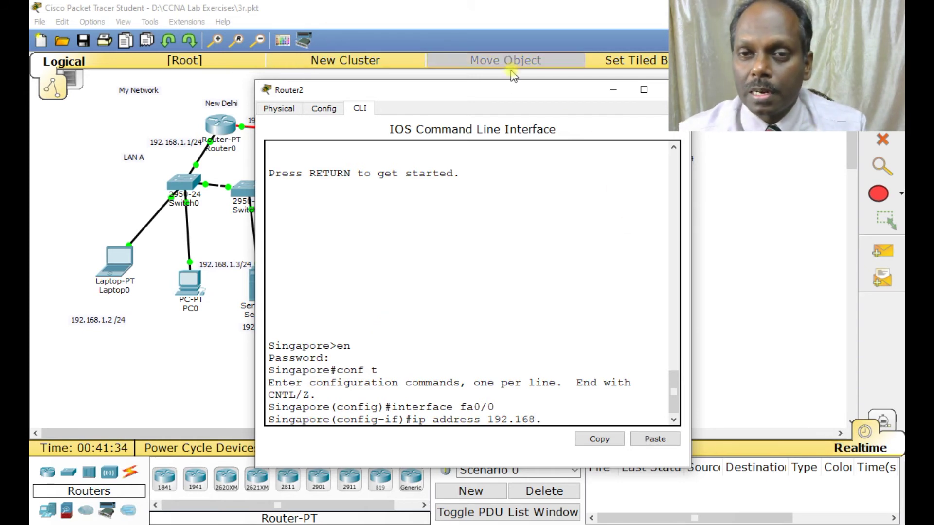
{"action": "left_click_drag", "start_coordinate": [499, 91], "coordinate": [336, 82]}
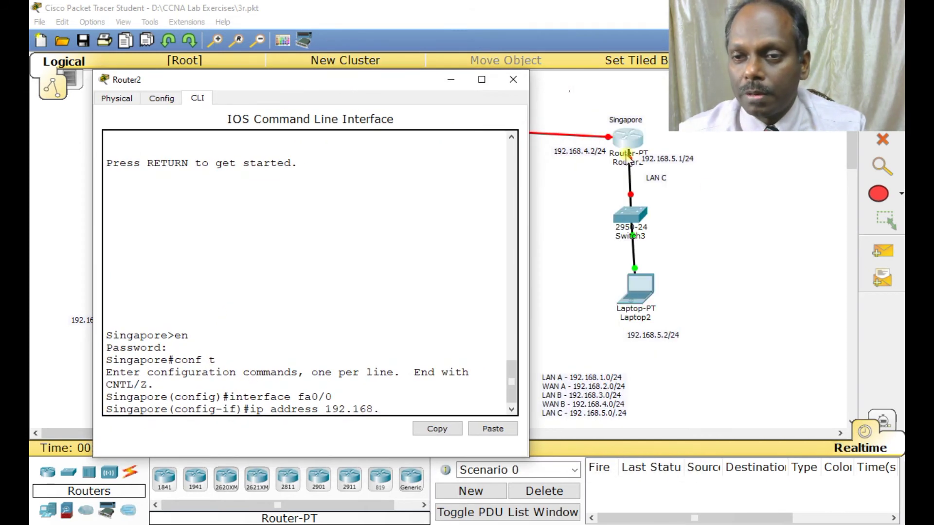
{"action": "type", "text": "5.1 2545"}
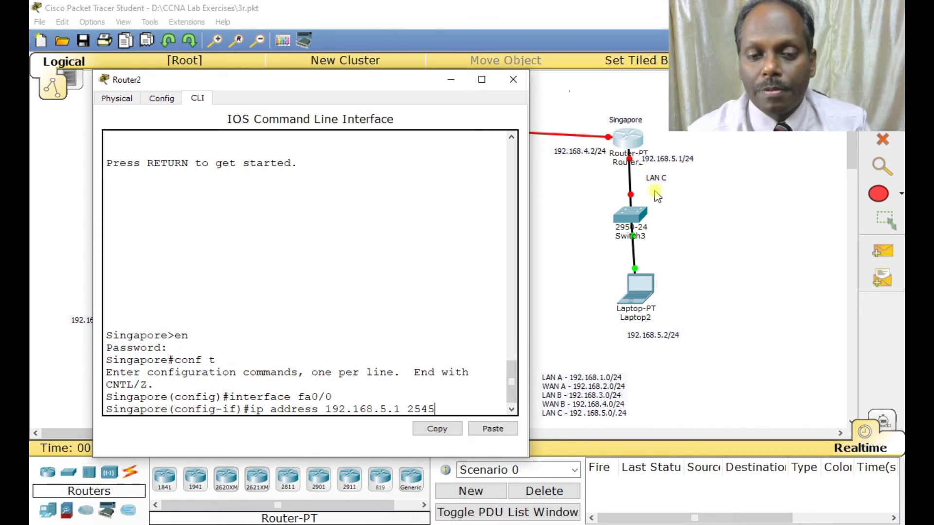
{"action": "key", "text": "BackSpace"}
{"action": "key", "text": "BackSpace"}
{"action": "type", "text": "5.255.25"}
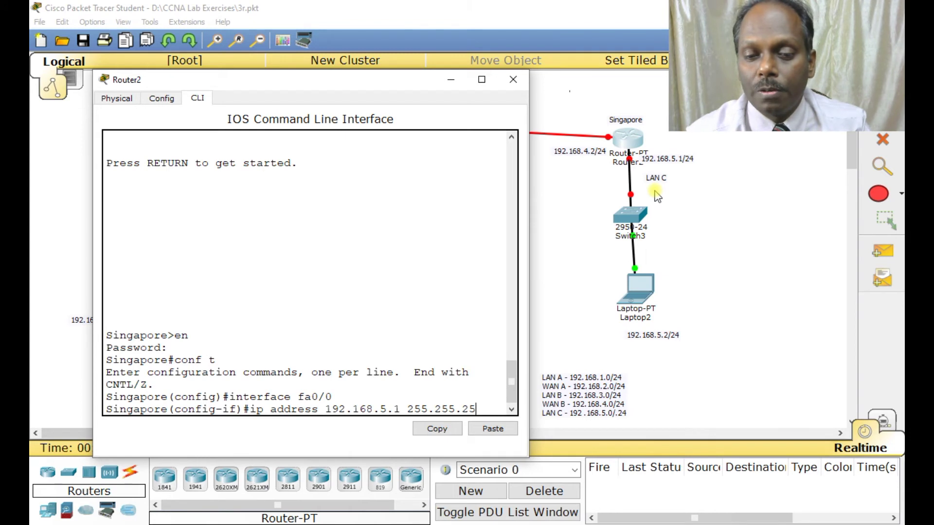
{"action": "type", "text": "0"}
{"action": "key", "text": "Return"}
Step: Enable the Singapore router's fa0/0 interface with no shut
{"action": "type", "text": "no shut"}
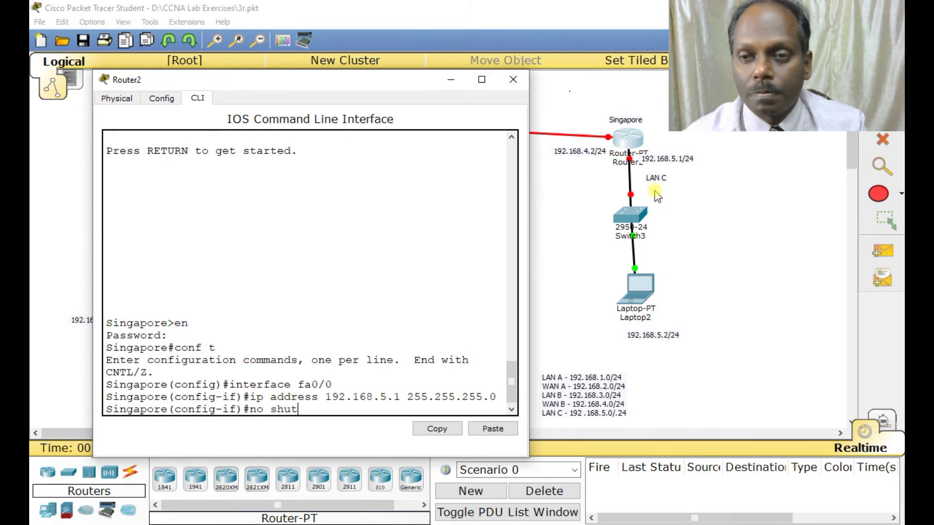
{"action": "key", "text": "Return"}
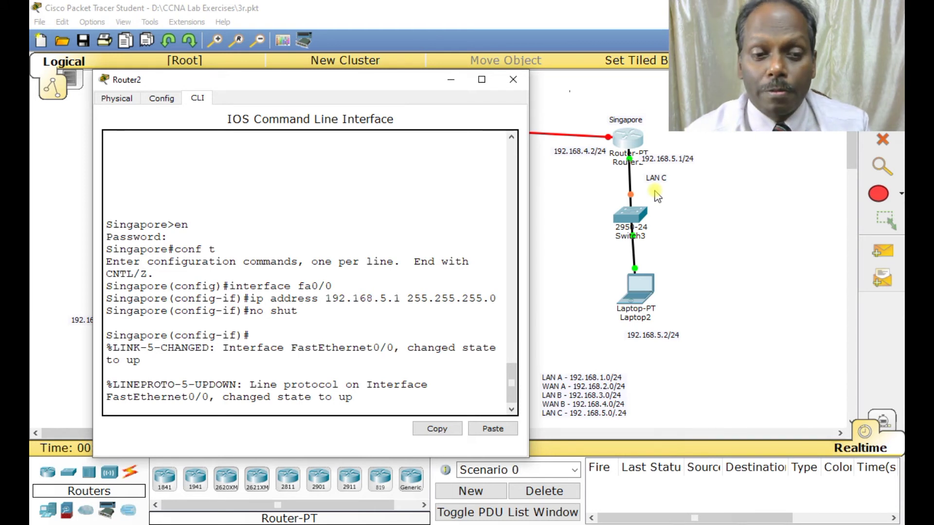
{"action": "key", "text": "Return"}
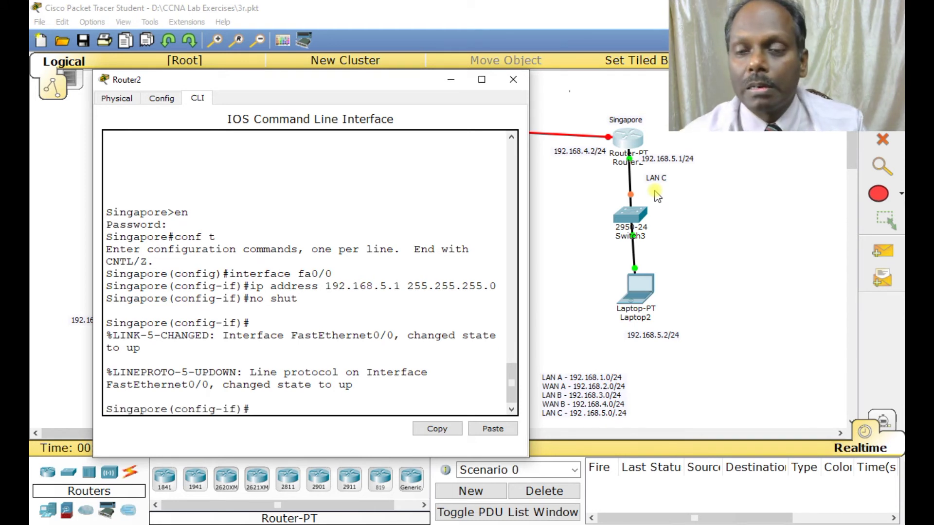
Step: Exit the fa0/0 configuration and enter interface serial 2/0 configuration on the Singapore router
{"action": "type", "text": "exit"}
{"action": "key", "text": "Return"}
{"action": "type", "text": "interface serial 2/0"}
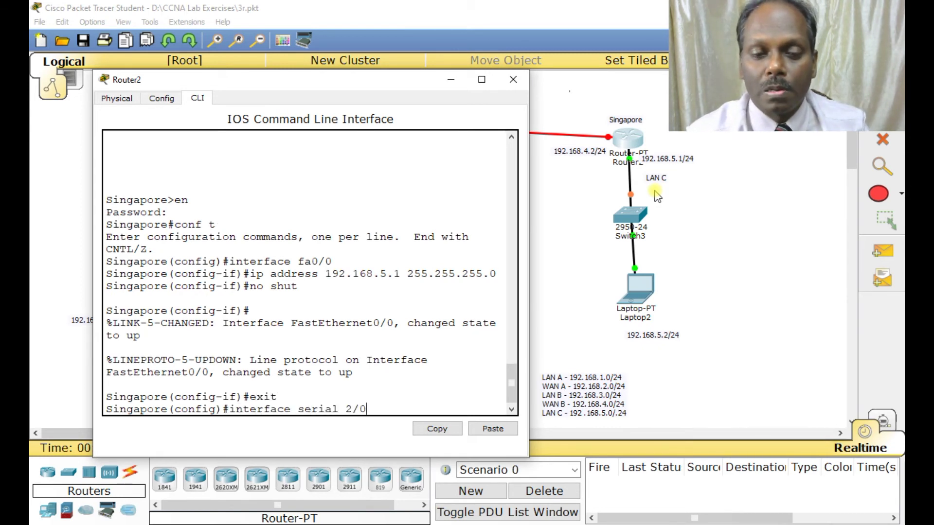
{"action": "key", "text": "Return"}
Step: Try to assign interface serial 2/0 the IP address 192.168.4.0 with subnet mask 255.255.255.0
{"action": "type", "text": "ip a"}
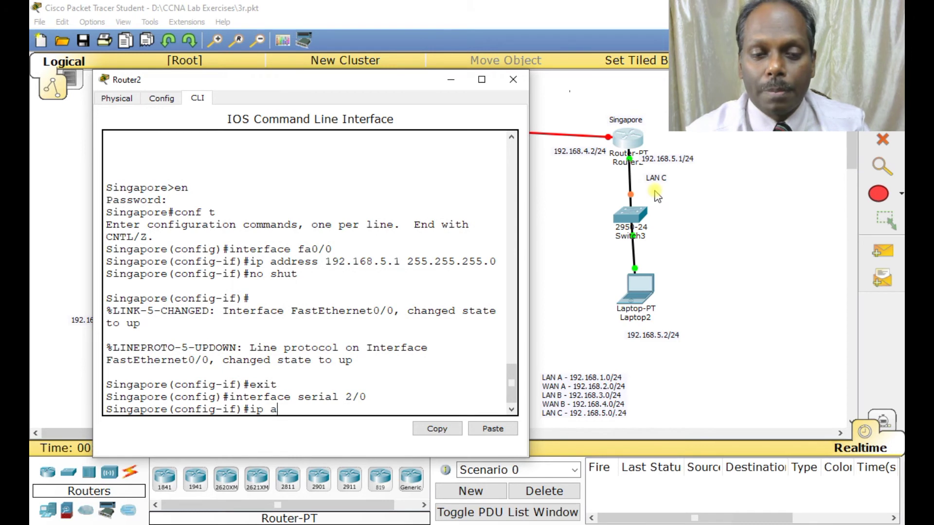
{"action": "type", "text": "ddress 192.16"}
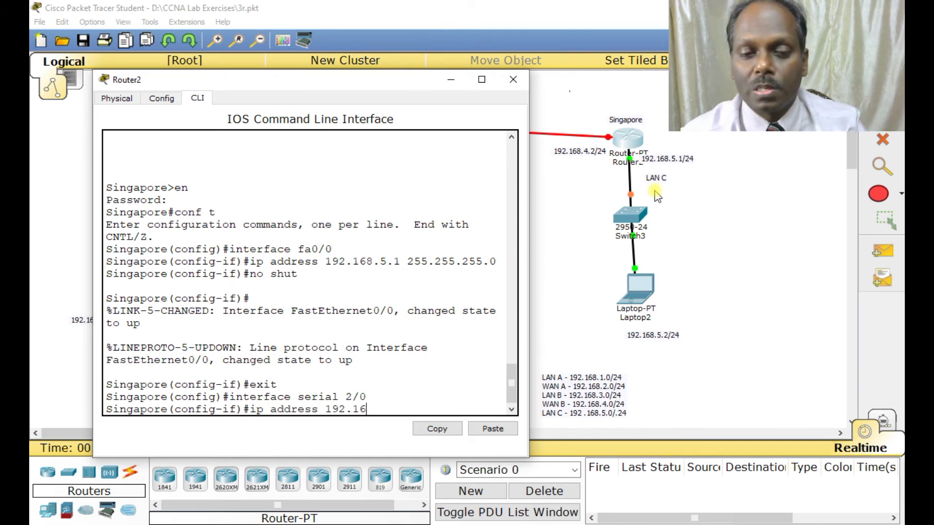
{"action": "type", "text": "8.4.0"}
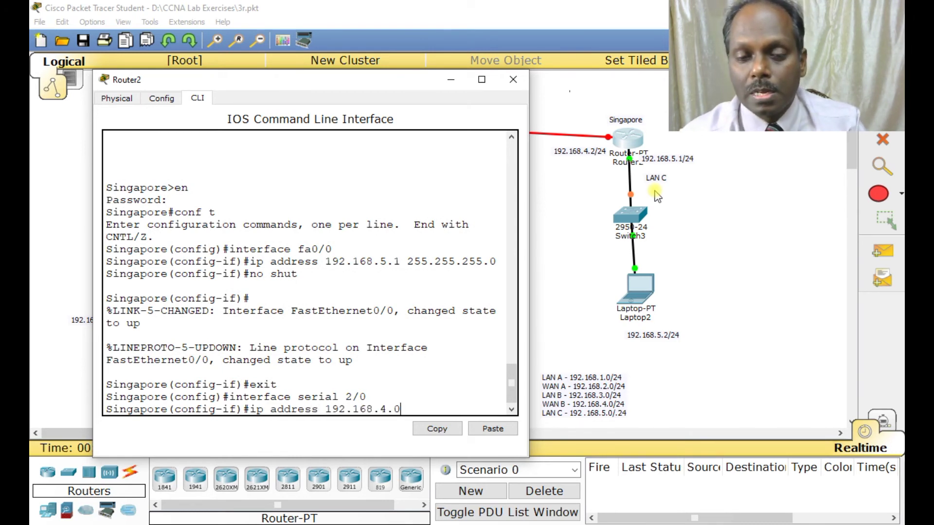
{"action": "type", "text": " 255.255.255.0"}
{"action": "key", "text": "Return"}
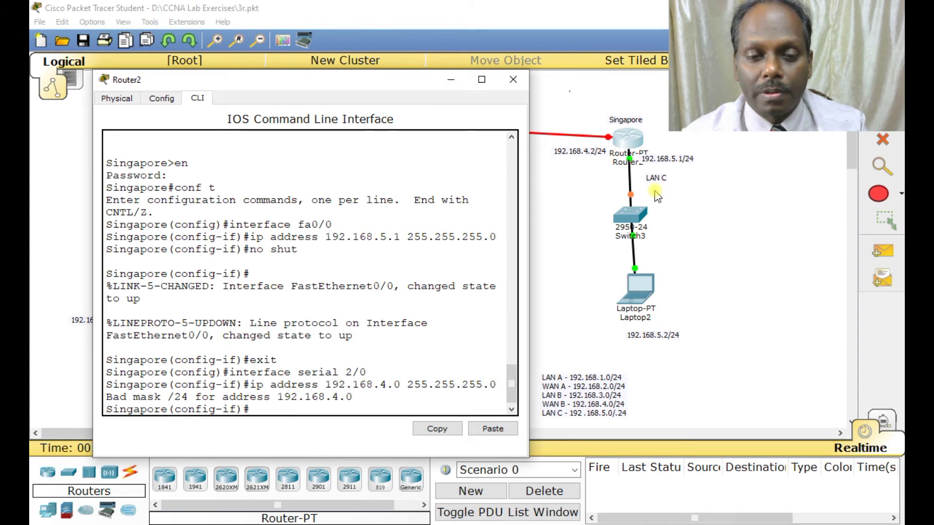
Step: Recall the address command and assign interface serial 2/0 the IP address 192.168.4.2 with subnet mask 255.255.255.0
{"action": "key", "text": "Up"}
{"action": "key", "text": "Left"}
{"action": "key", "text": "Left"}
{"action": "key", "text": "Left"}
{"action": "key", "text": "Left"}
{"action": "key", "text": "Left"}
{"action": "key", "text": "Left"}
{"action": "key", "text": "Left"}
{"action": "key", "text": "Left"}
{"action": "key", "text": "Left"}
{"action": "key", "text": "Left"}
{"action": "key", "text": "Left"}
{"action": "key", "text": "Left"}
{"action": "key", "text": "Left"}
{"action": "key", "text": "Left"}
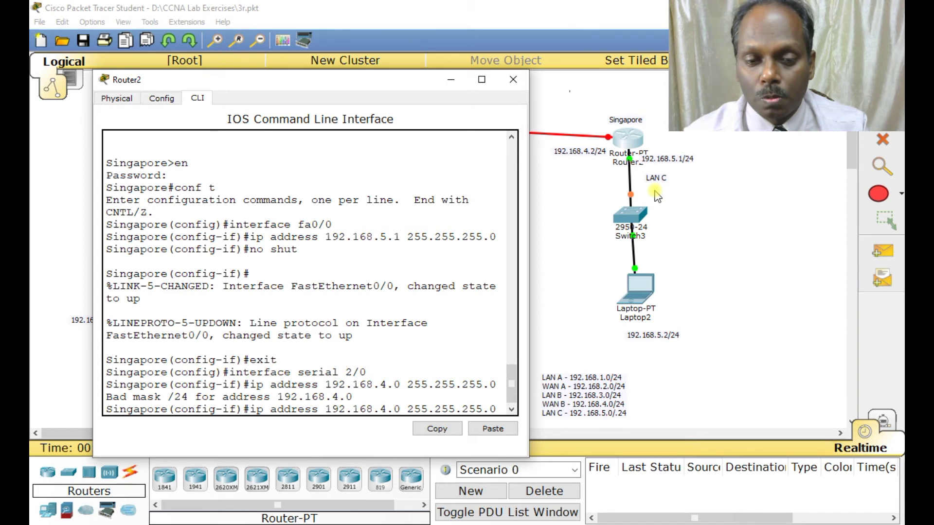
{"action": "key", "text": "BackSpace"}
{"action": "type", "text": "2"}
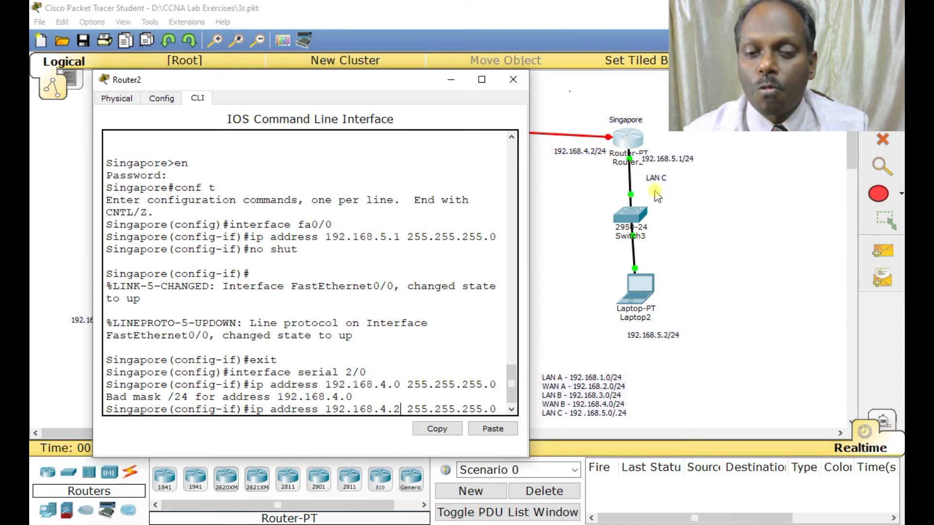
{"action": "key", "text": "Right"}
{"action": "key", "text": "Right"}
{"action": "key", "text": "Right"}
{"action": "key", "text": "Right"}
{"action": "key", "text": "Right"}
{"action": "key", "text": "Right"}
{"action": "key", "text": "Right"}
{"action": "key", "text": "Right"}
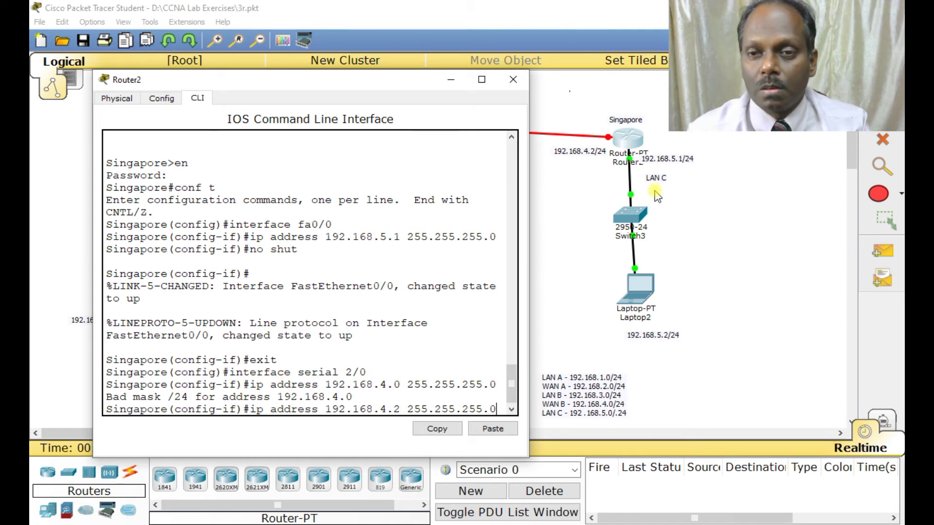
{"action": "key", "text": "Right"}
{"action": "key", "text": "Return"}
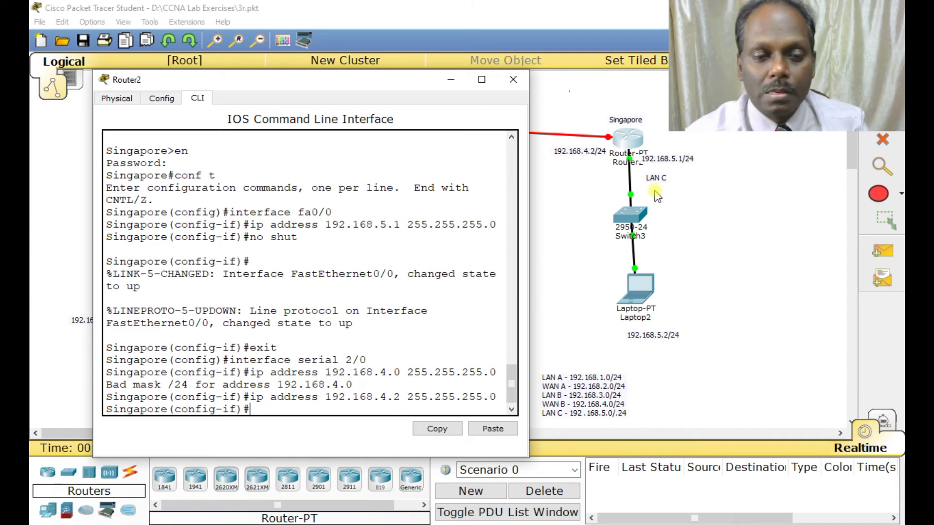
Step: Enable the Singapore router's serial 2/0 interface with no shut
{"action": "type", "text": "no s"}
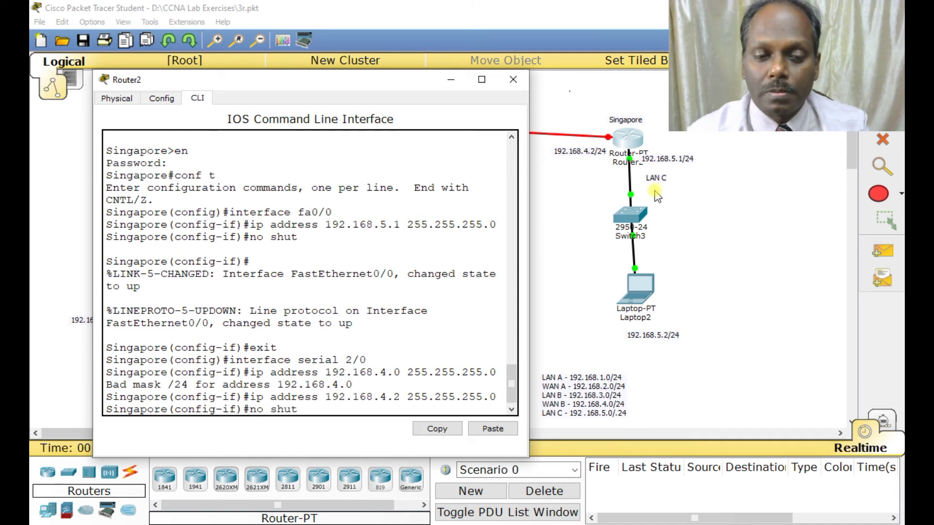
{"action": "type", "text": "hut"}
{"action": "key", "text": "Return"}
{"action": "key", "text": "Return"}
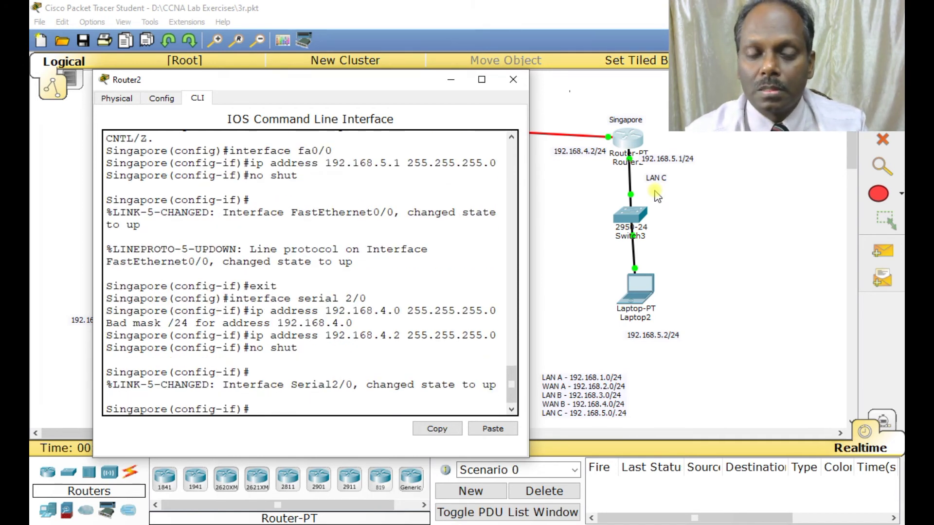
Step: End configuration mode, save the Singapore router's configuration with wr, then log out and close Router2's window
{"action": "type", "text": "end"}
{"action": "key", "text": "Return"}
{"action": "key", "text": "Return"}
{"action": "type", "text": "wr"}
{"action": "key", "text": "Return"}
{"action": "type", "text": "exit"}
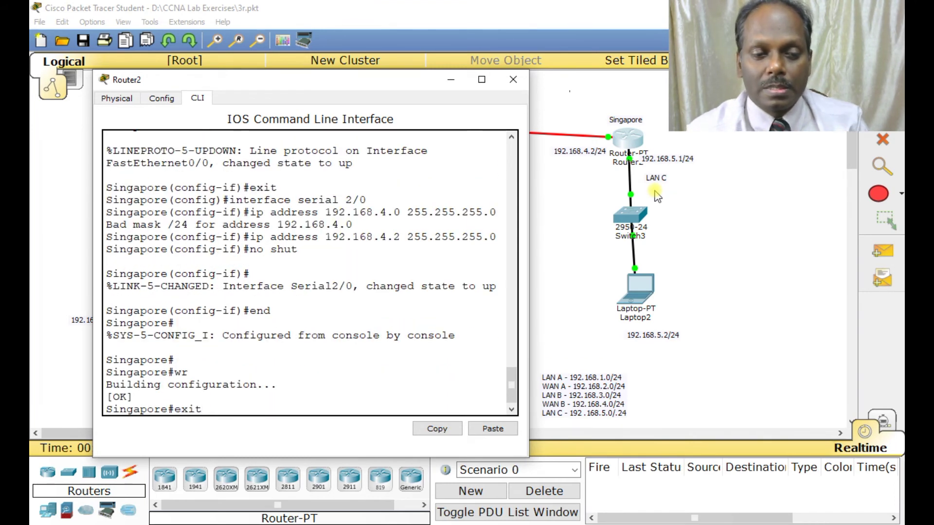
{"action": "key", "text": "Return"}
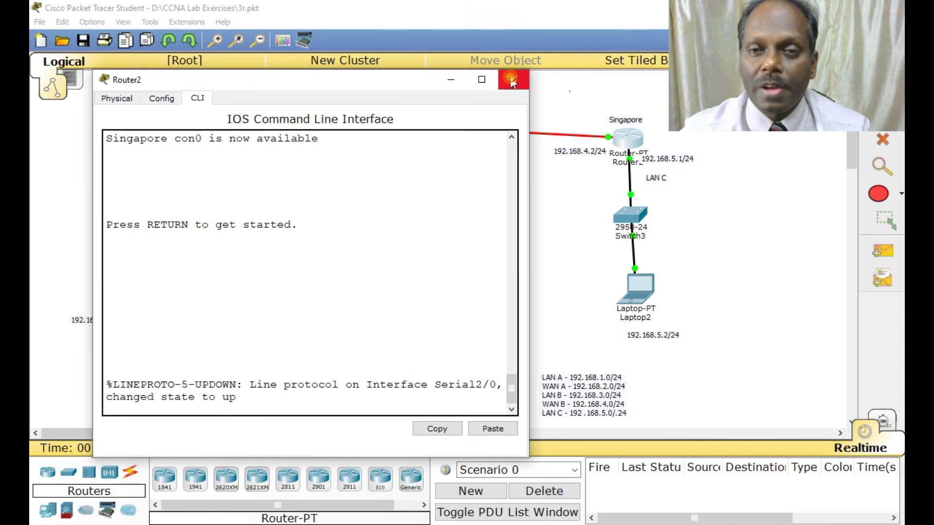
{"action": "left_click", "coordinate": [513, 79]}
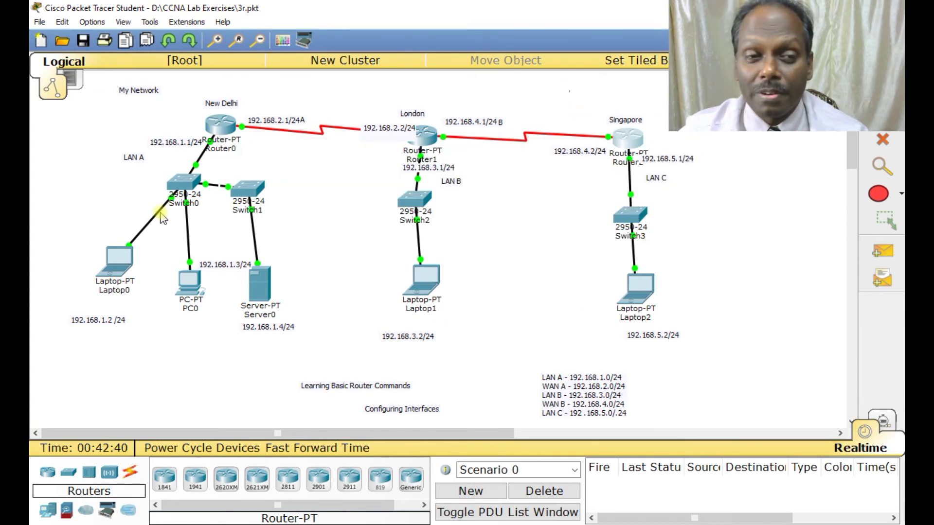
Step: Open Laptop0's Command Prompt and run ipconfig to examine its IP address and default gateway
{"action": "left_click", "coordinate": [118, 266]}
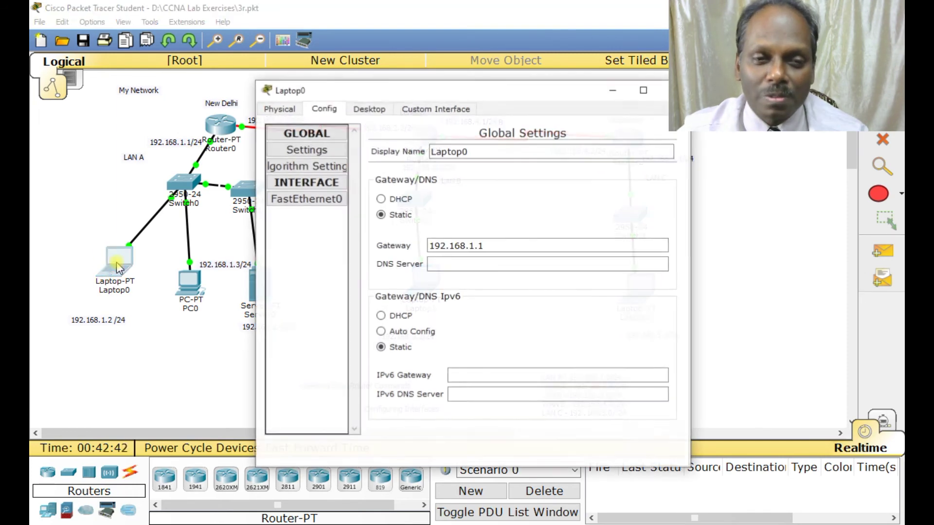
{"action": "left_click", "coordinate": [368, 108]}
{"action": "left_click", "coordinate": [557, 152]}
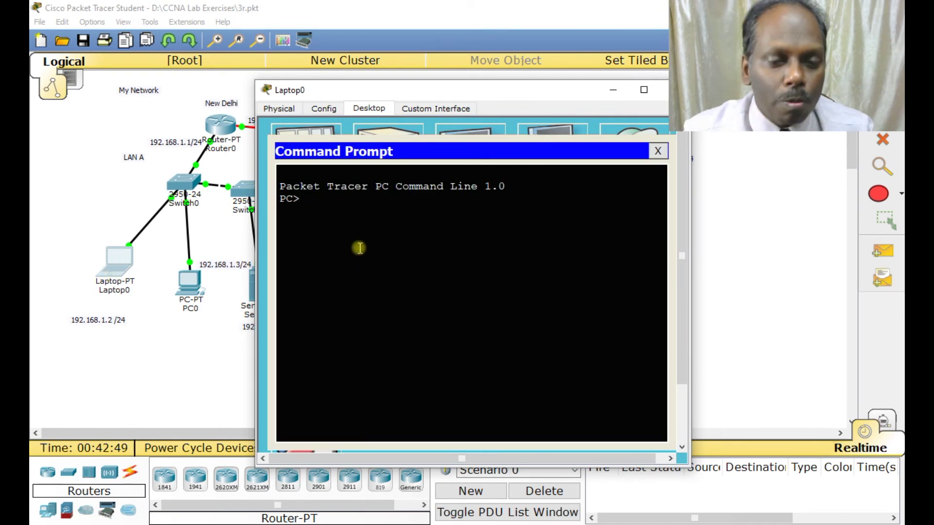
{"action": "type", "text": "ipconfig"}
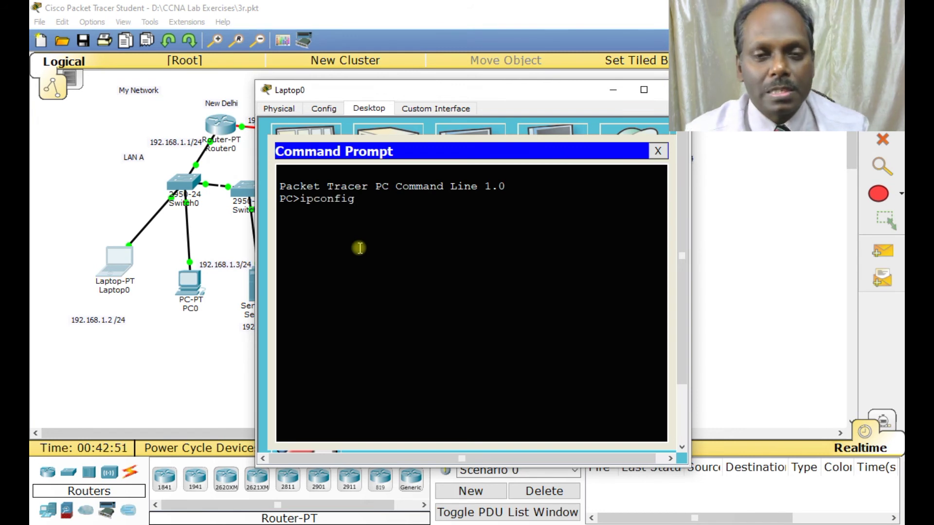
{"action": "key", "text": "Return"}
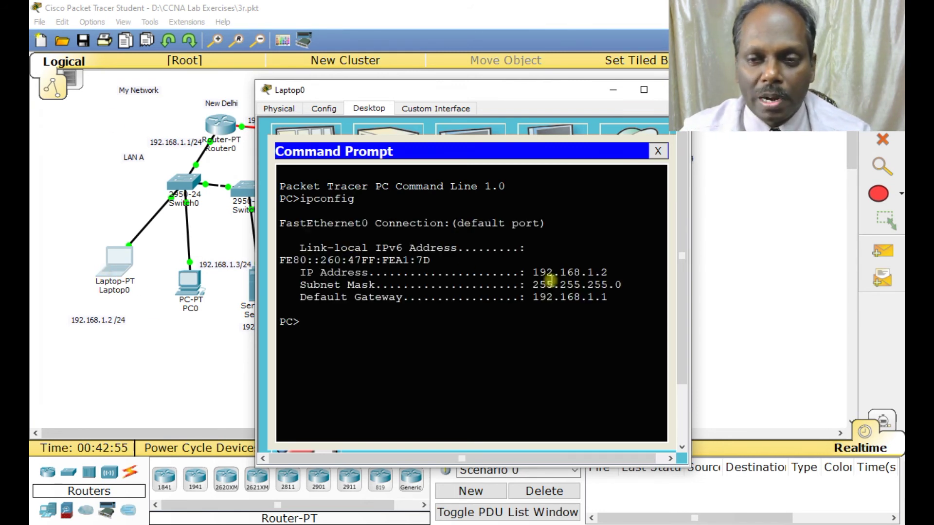
{"action": "left_click_drag", "start_coordinate": [533, 271], "coordinate": [607, 269]}
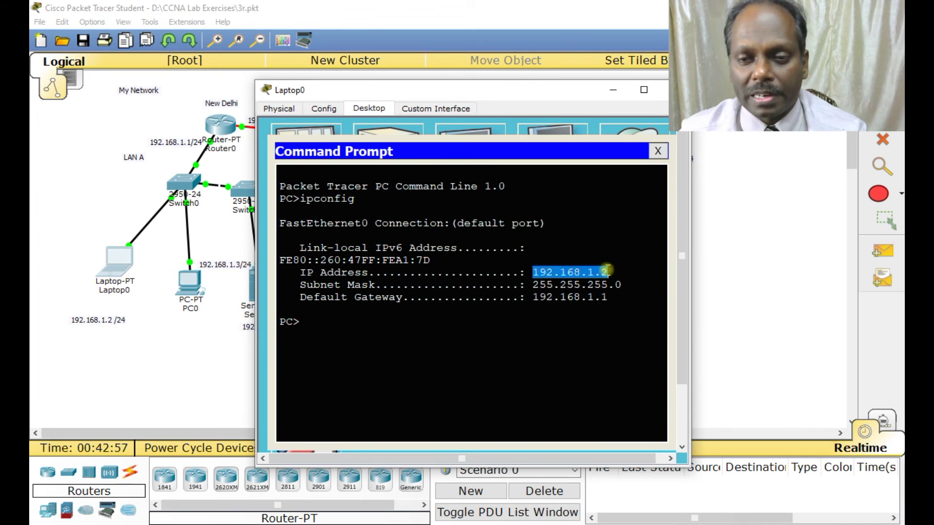
{"action": "left_click_drag", "start_coordinate": [533, 297], "coordinate": [607, 296]}
{"action": "left_click", "coordinate": [435, 315]}
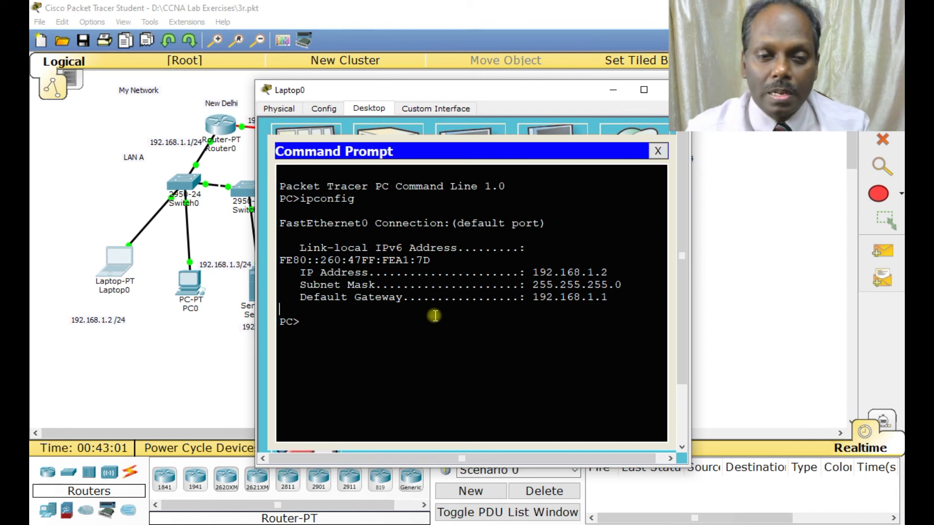
Step: Ping the default gateway 192.168.1.1 from Laptop0
{"action": "key", "text": "Return"}
{"action": "type", "text": "ping "}
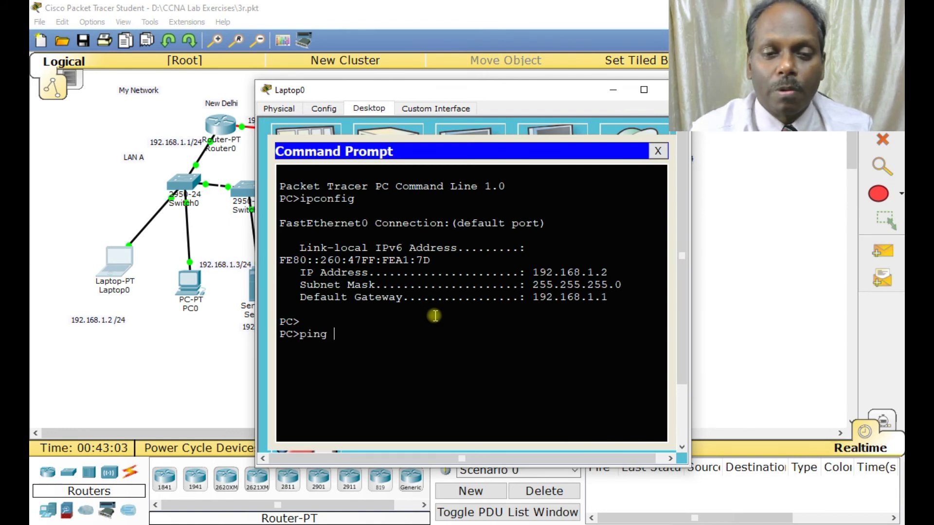
{"action": "type", "text": "192.168.1.1"}
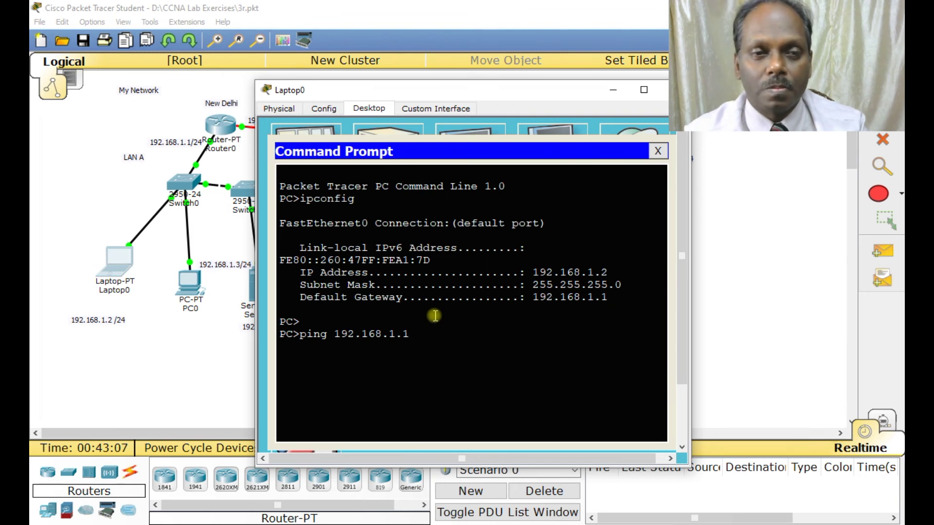
{"action": "key", "text": "Return"}
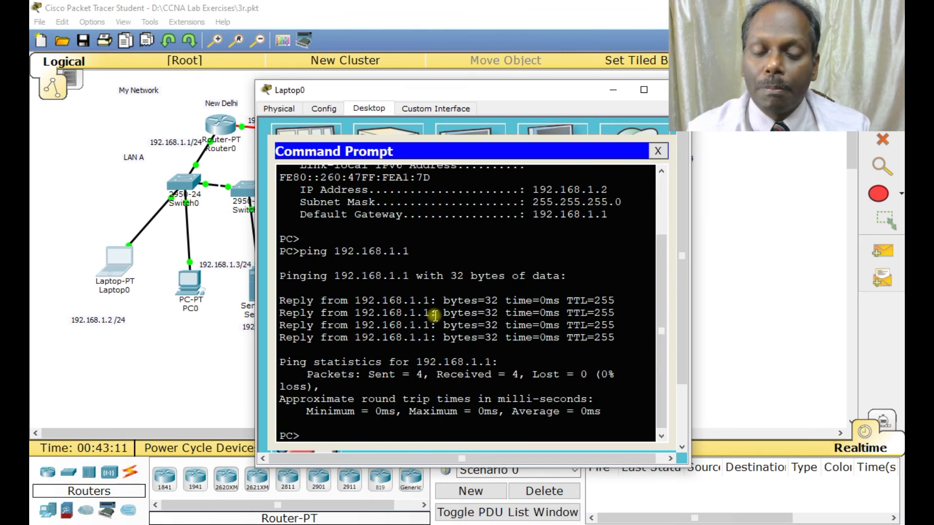
Step: Ping PC0 at 192.168.1.3 from Laptop0's Command Prompt, then close the Laptop0 window
{"action": "key", "text": "Up"}
{"action": "key", "text": "BackSpace"}
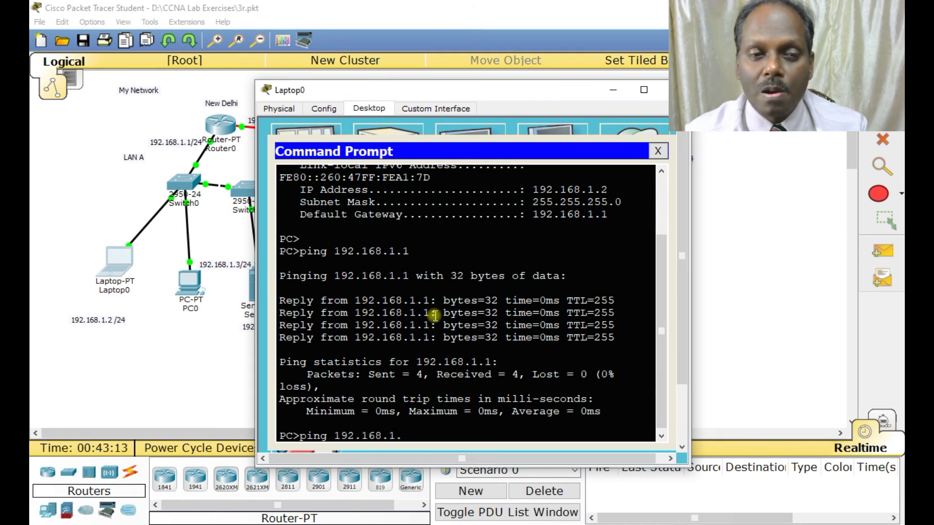
{"action": "type", "text": "3"}
{"action": "key", "text": "Return"}
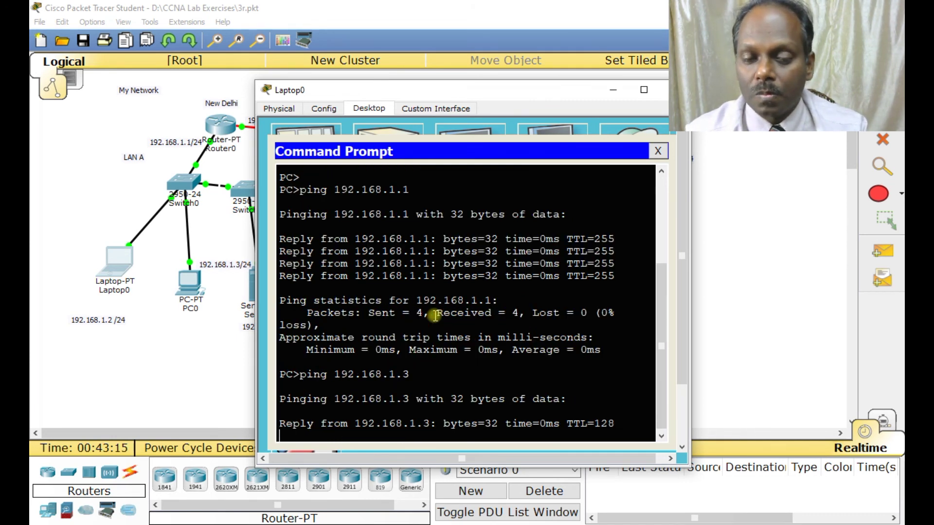
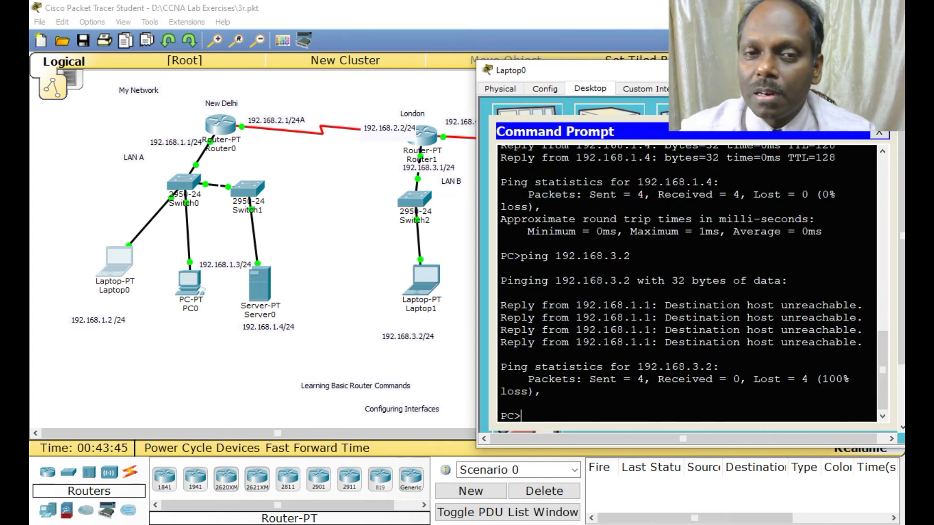
{"action": "left_click", "coordinate": [897, 70]}
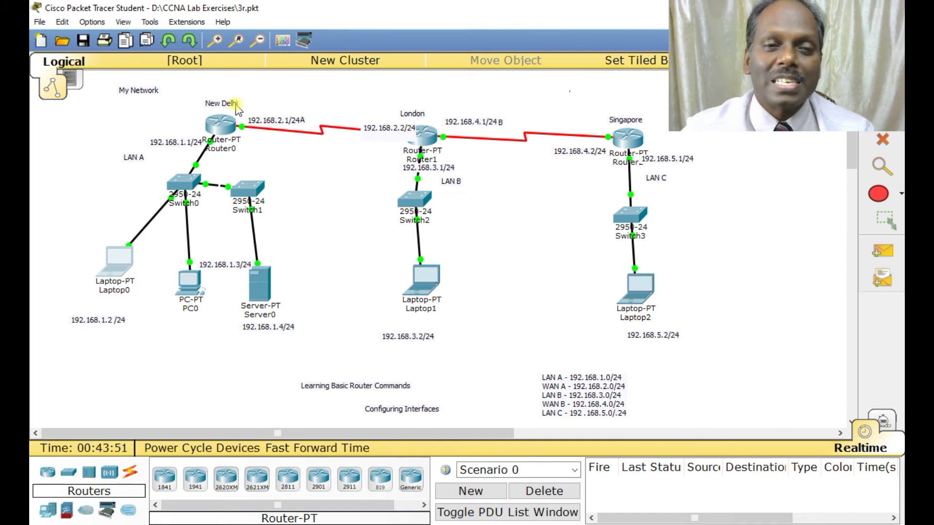
Step: Save the configured three-router network in the 3r.pkt file
{"action": "mouse_move", "coordinate": [219, 132]}
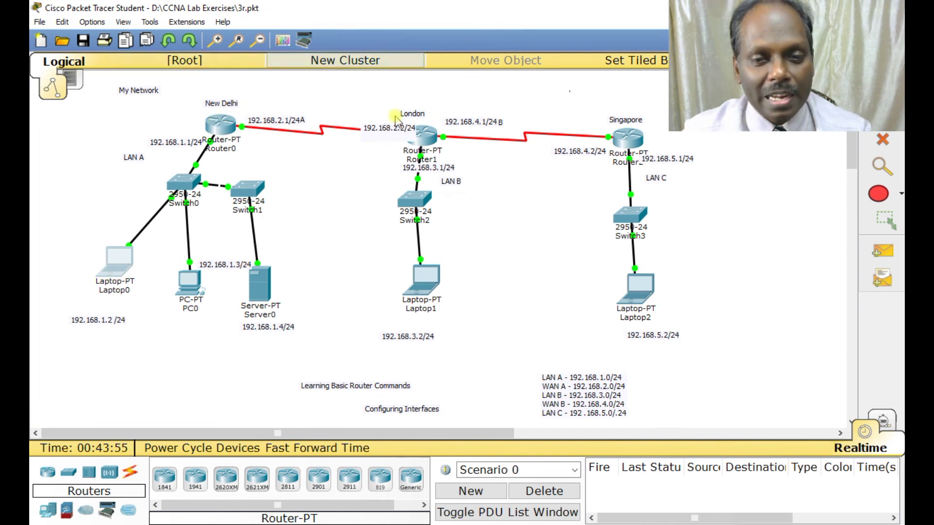
{"action": "mouse_move", "coordinate": [437, 297]}
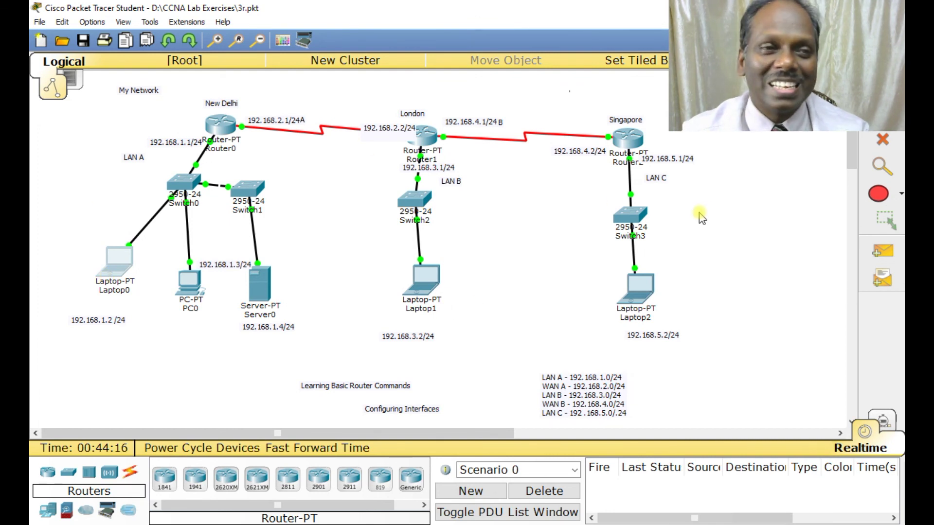
{"action": "left_click", "coordinate": [84, 40]}
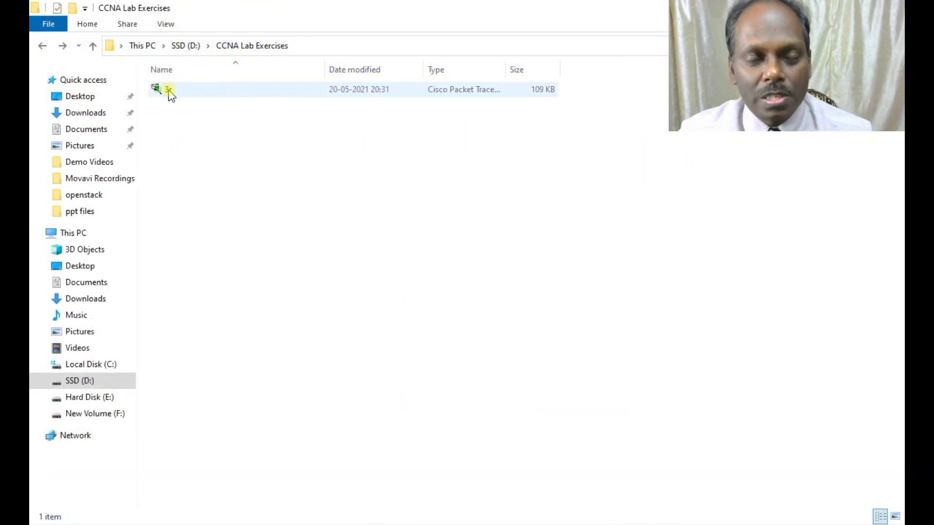
Step: In File Explorer, duplicate the 3r Packet Tracer file within the CCNA Lab Exercises folder
{"action": "right_click", "coordinate": [169, 93]}
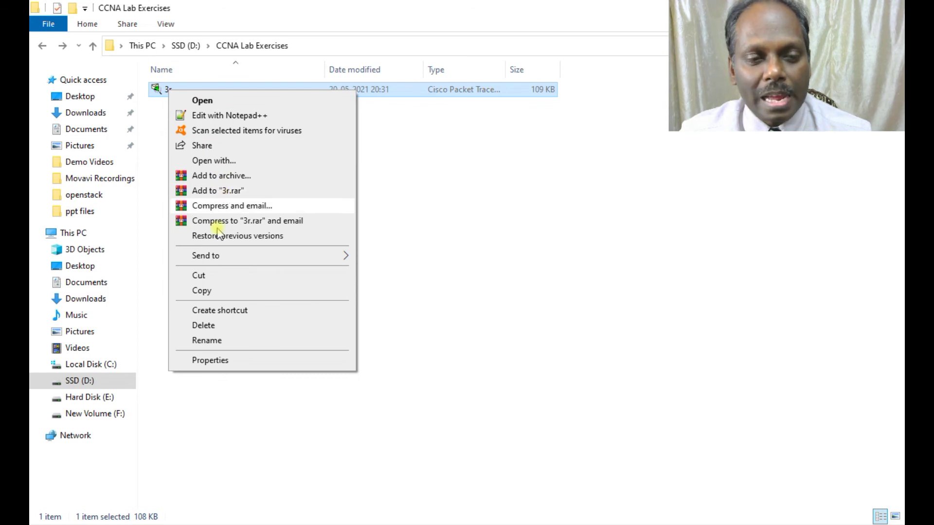
{"action": "left_click", "coordinate": [209, 291]}
{"action": "right_click", "coordinate": [194, 186]}
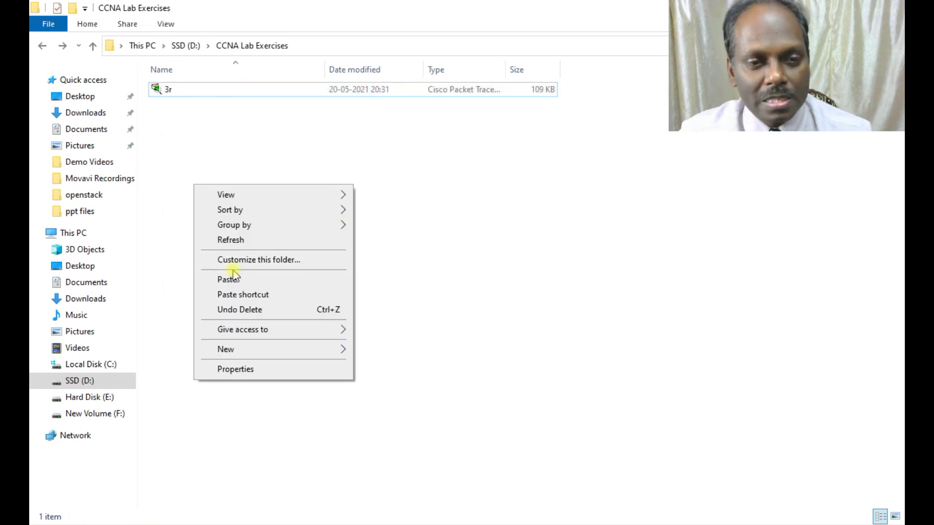
{"action": "left_click", "coordinate": [224, 280]}
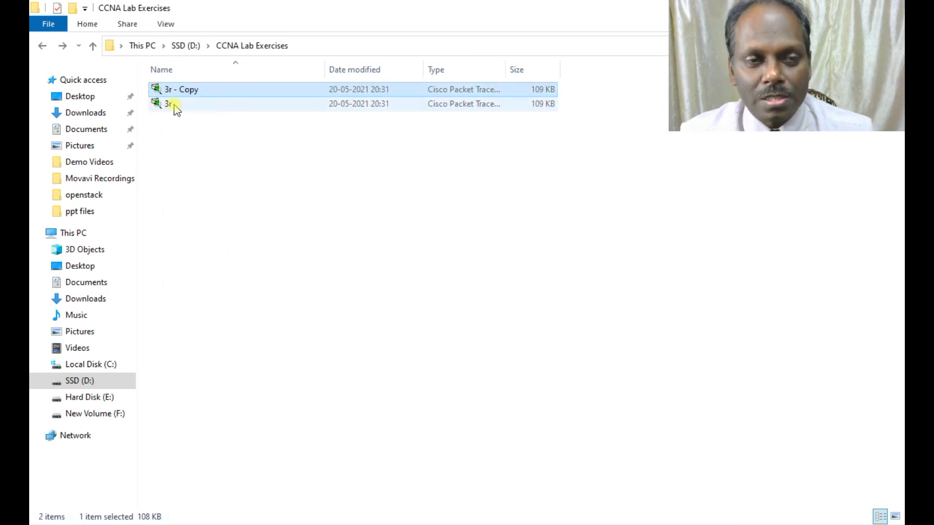
Step: Rename the duplicated Packet Tracer file as "3r - backup"
{"action": "right_click", "coordinate": [204, 91]}
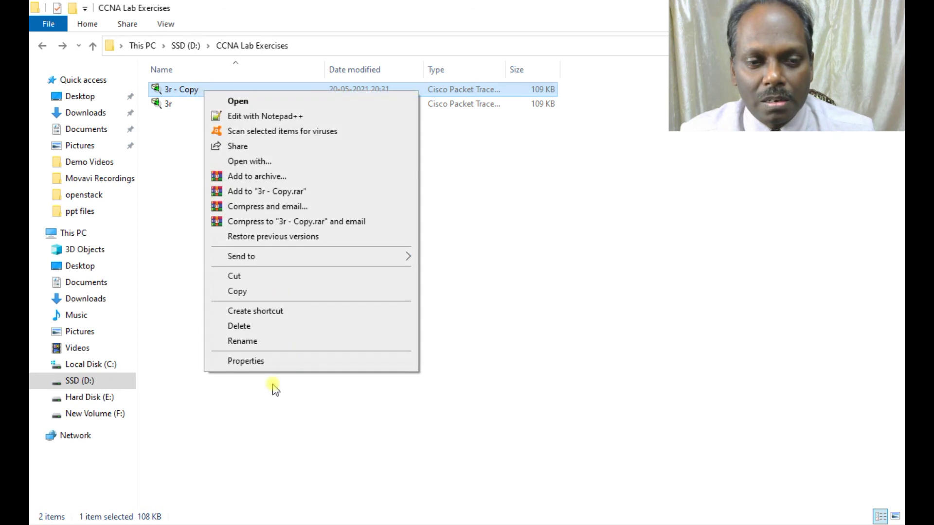
{"action": "left_click", "coordinate": [242, 341]}
{"action": "left_click", "coordinate": [206, 89]}
{"action": "key", "text": "BackSpace"}
{"action": "key", "text": "BackSpace"}
{"action": "key", "text": "BackSpace"}
{"action": "key", "text": "BackSpace"}
{"action": "type", "text": "backup"}
{"action": "key", "text": "Return"}
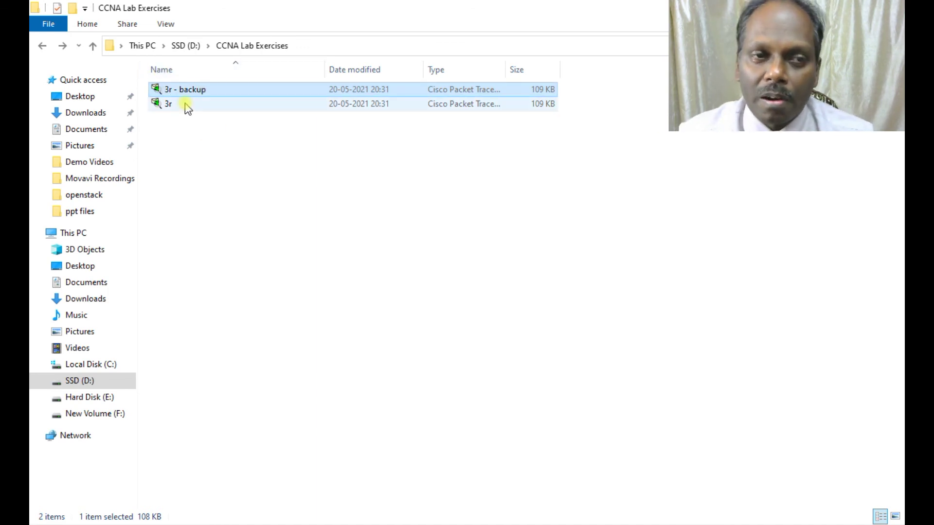
Step: Open the original 3r file from the CCNA Lab Exercises folder in Cisco Packet Tracer Student
{"action": "double_click", "coordinate": [187, 105]}
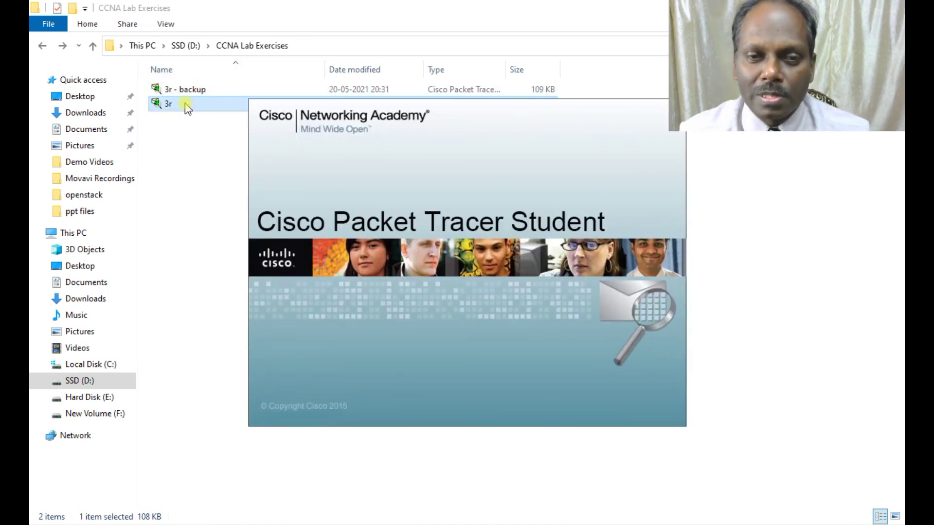